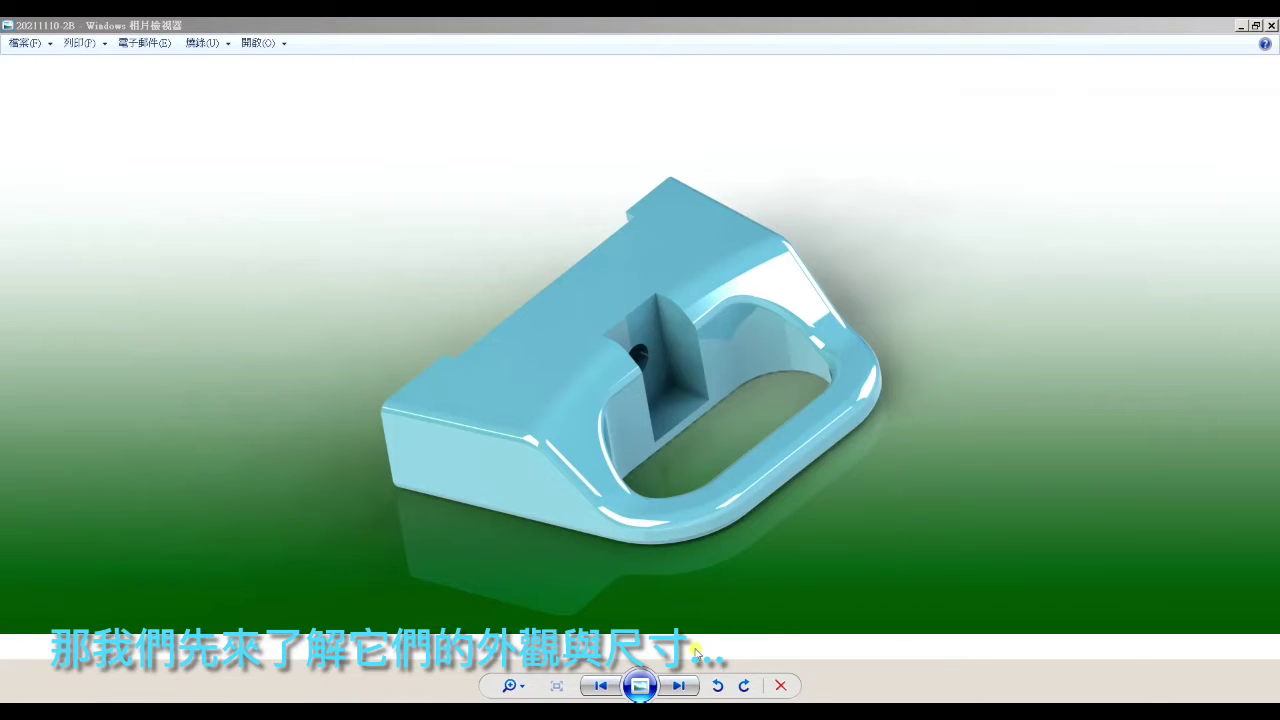
# Step: Advance Windows Photo Viewer to the handle's dimensioned drawing sheet image
pyautogui.click(680, 686)
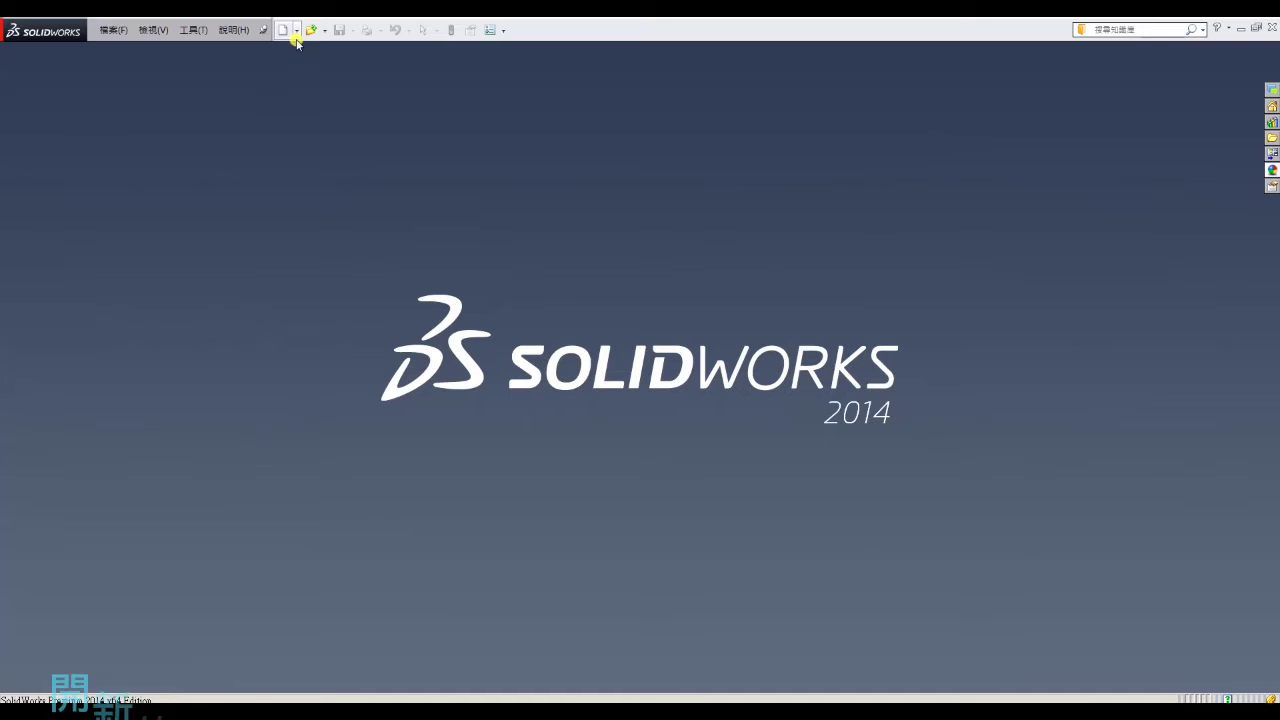
# Step: Create a new part and begin a sketch on the Top Plane
pyautogui.click(296, 33)
pyautogui.click(317, 48)
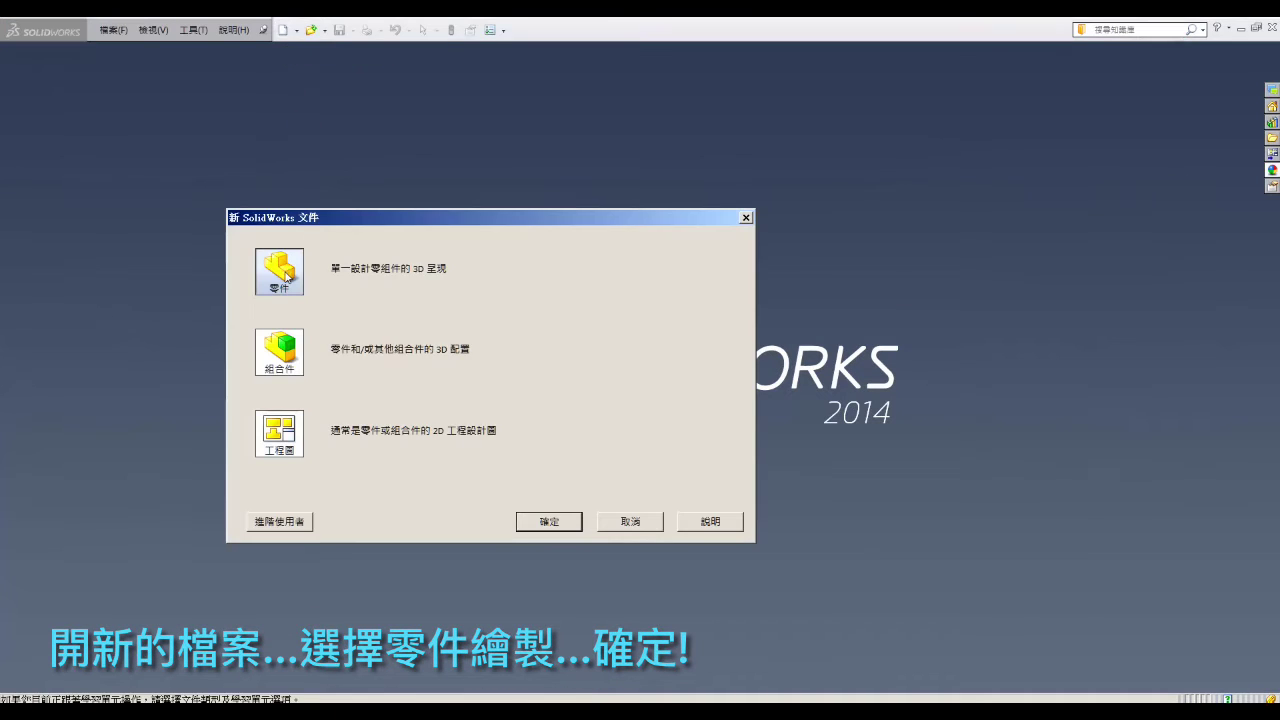
pyautogui.click(548, 530)
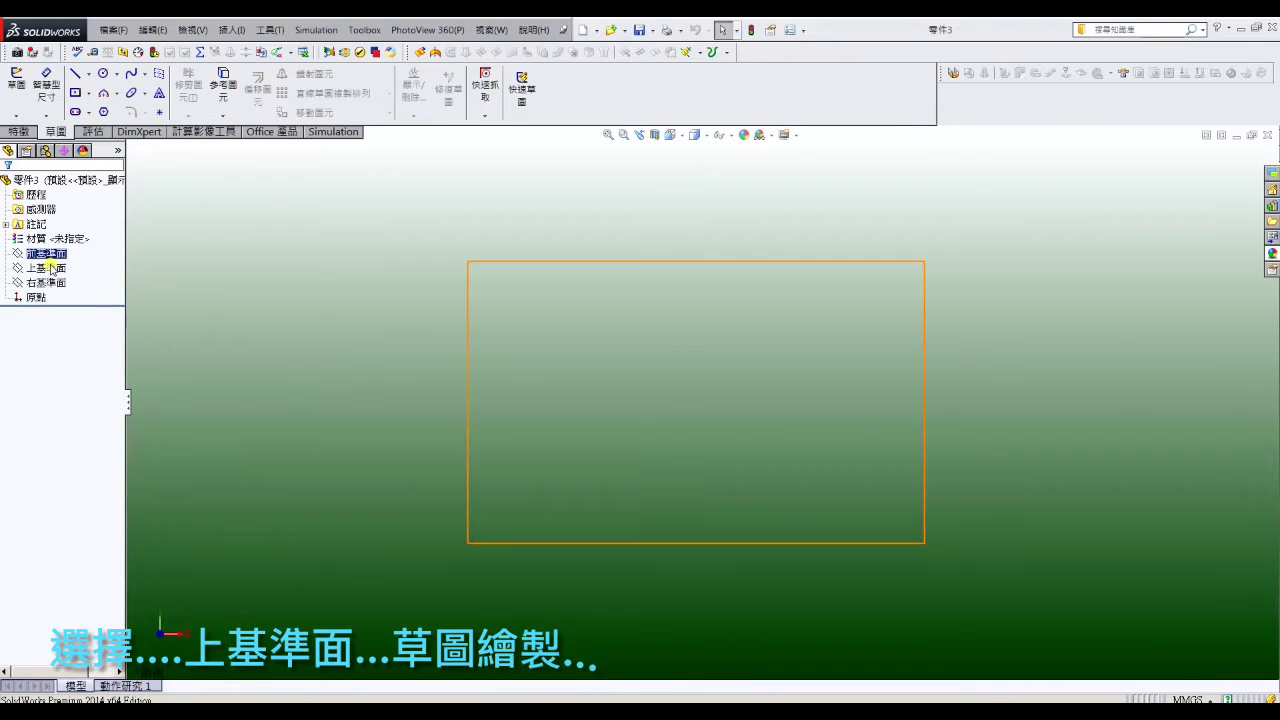
pyautogui.click(48, 268)
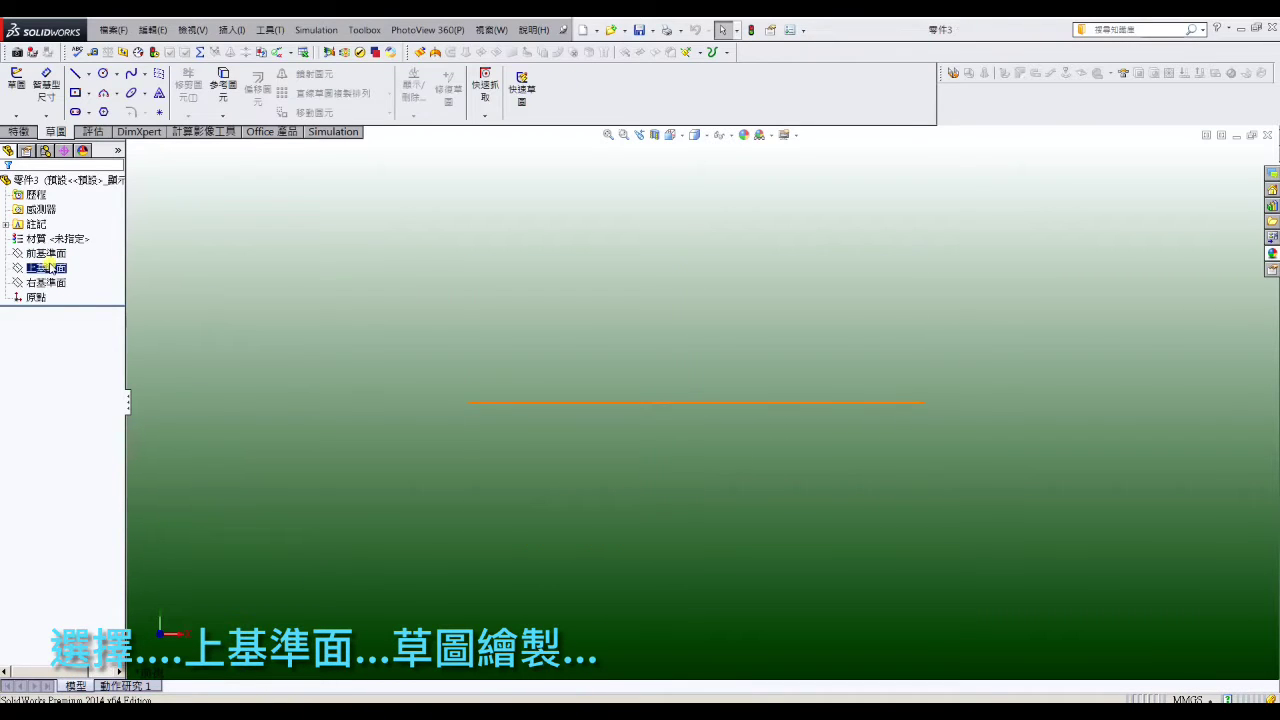
pyautogui.click(16, 78)
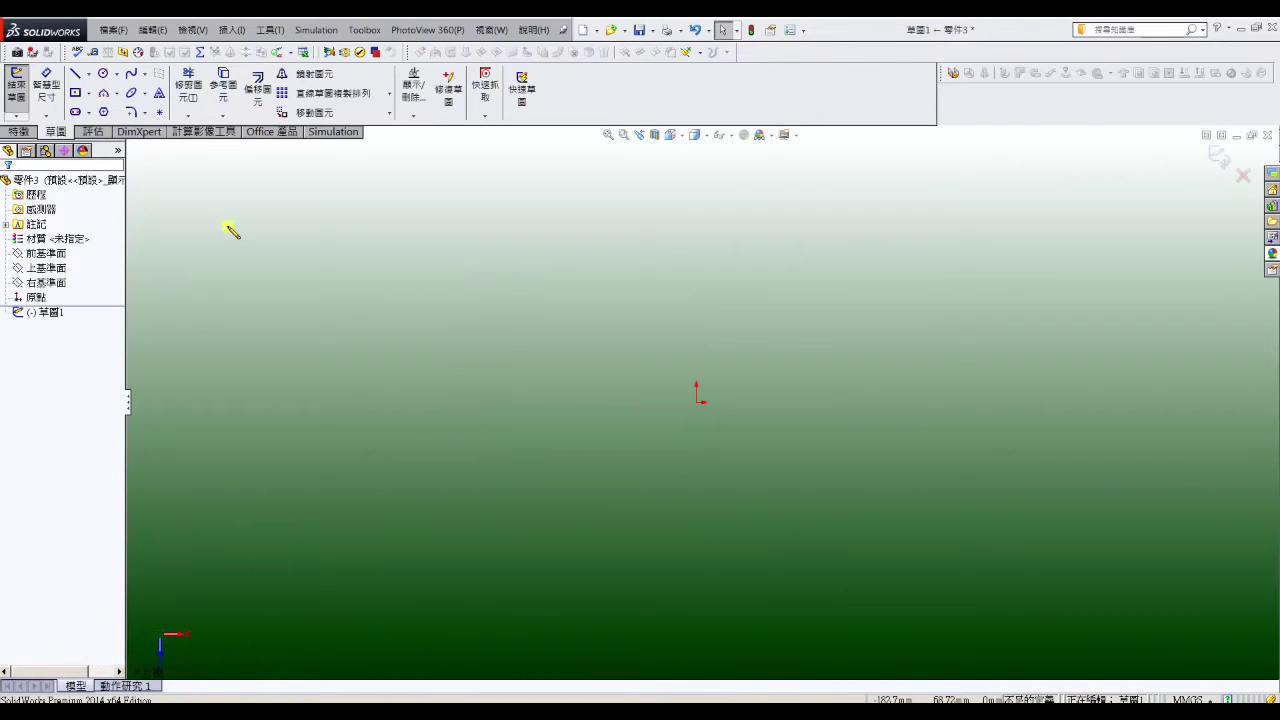
# Step: Draw horizontal and vertical construction centerlines meeting at the origin
pyautogui.click(78, 78)
pyautogui.click(31, 358)
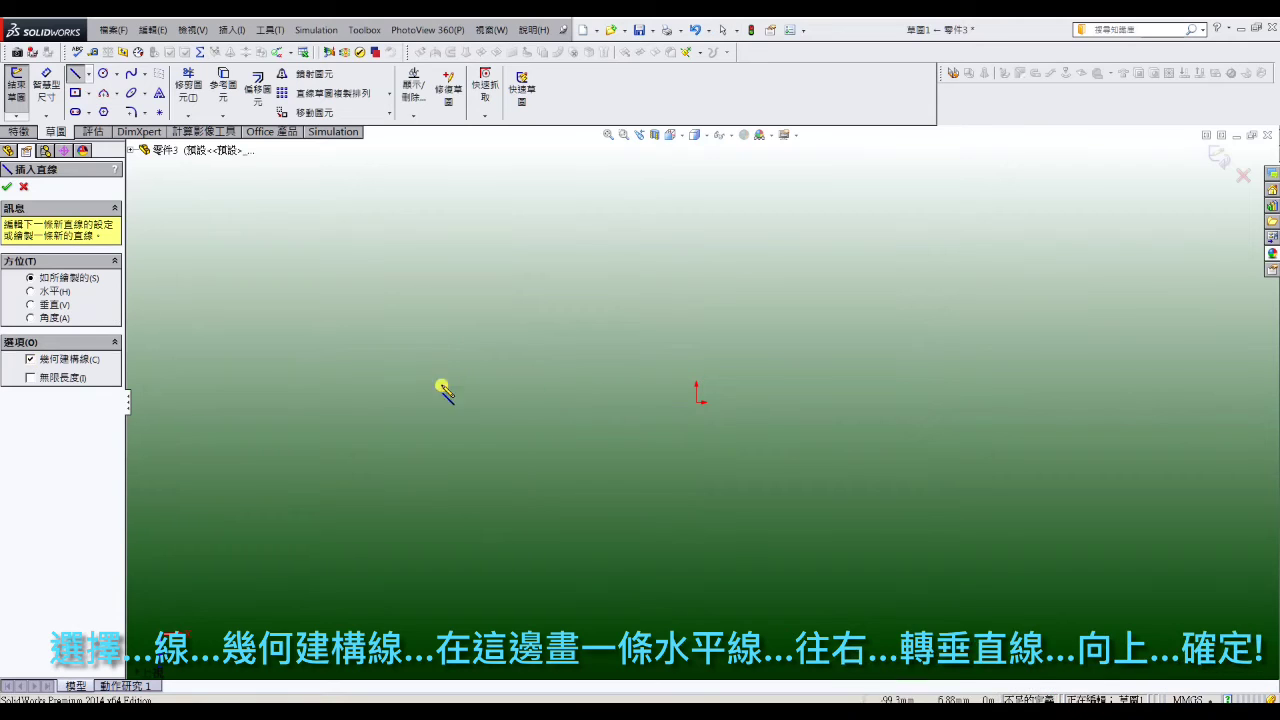
pyautogui.click(512, 403)
pyautogui.click(696, 402)
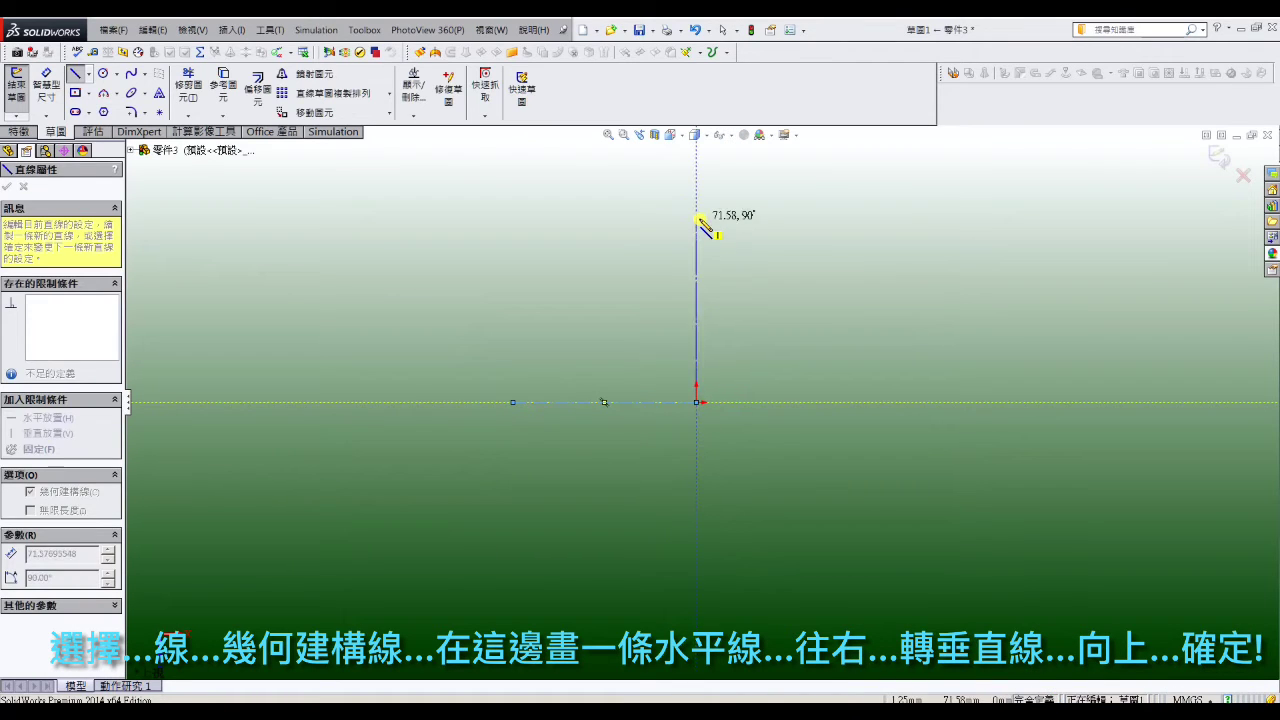
pyautogui.click(697, 218)
pyautogui.rightClick(697, 218)
pyautogui.click(729, 229)
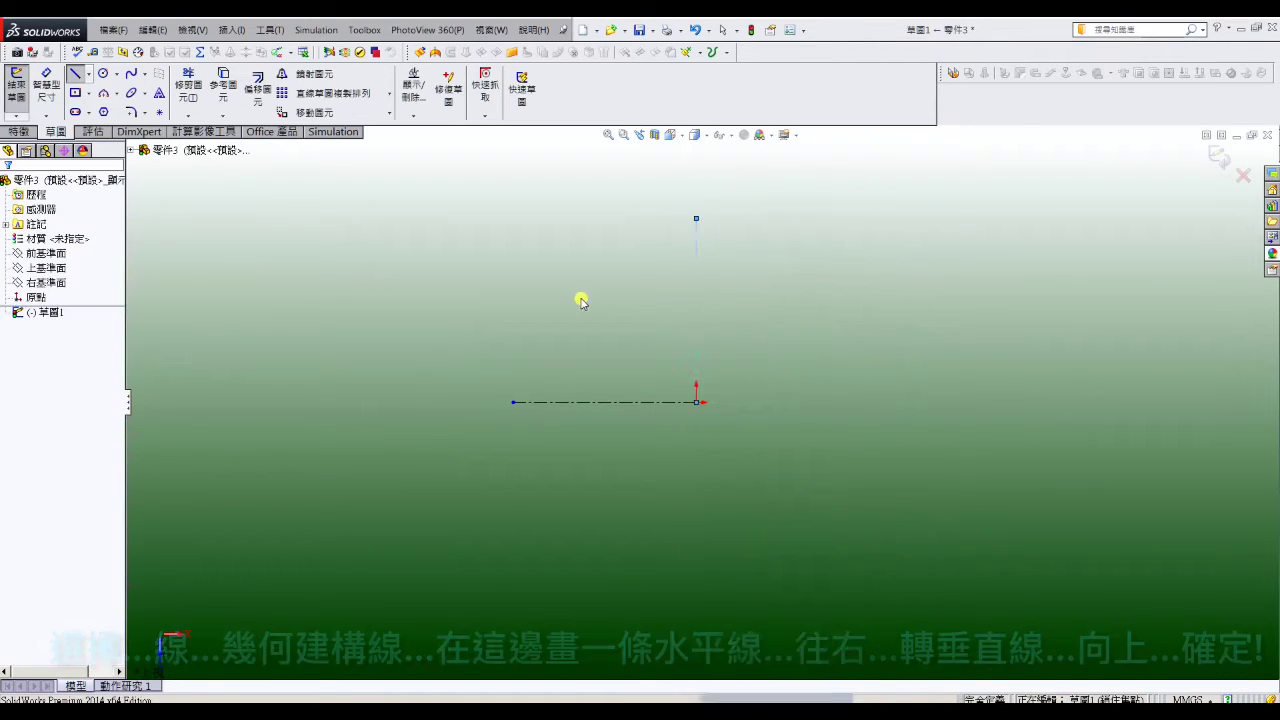
# Step: Draw the half outline: bottom line, slanted side, and top edge ending at the centerline
pyautogui.click(76, 74)
pyautogui.click(696, 402)
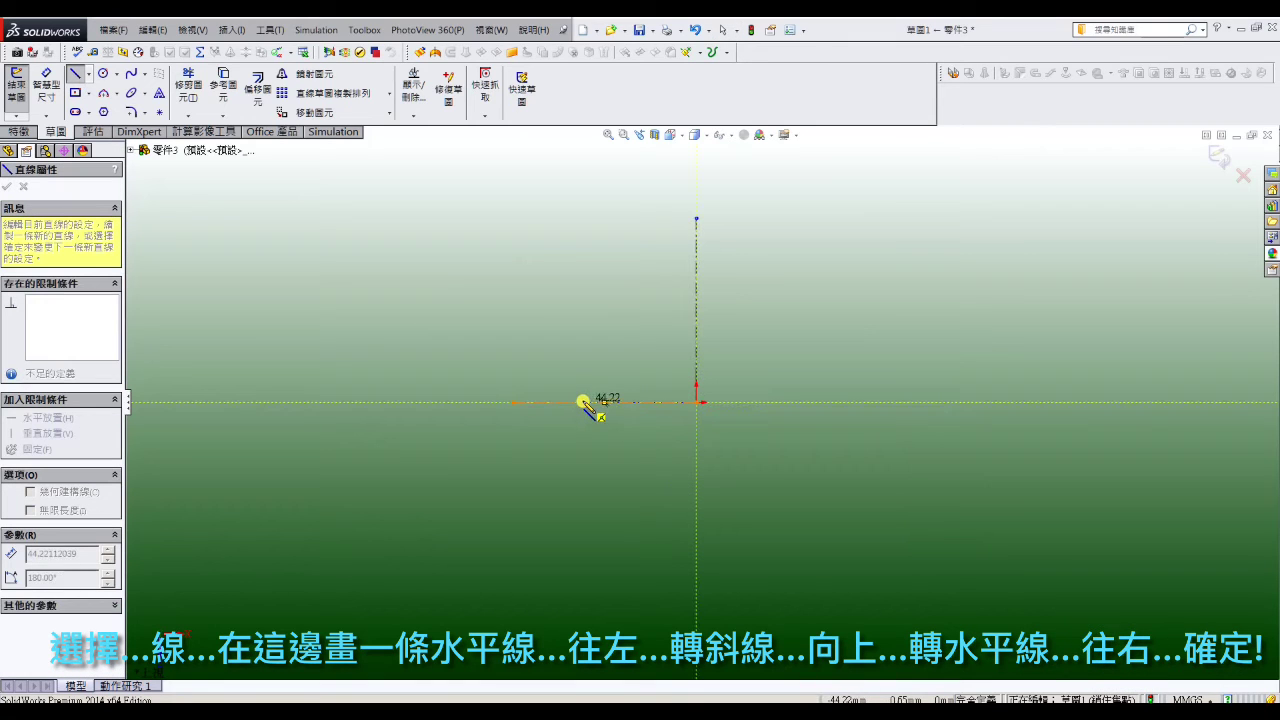
pyautogui.click(582, 404)
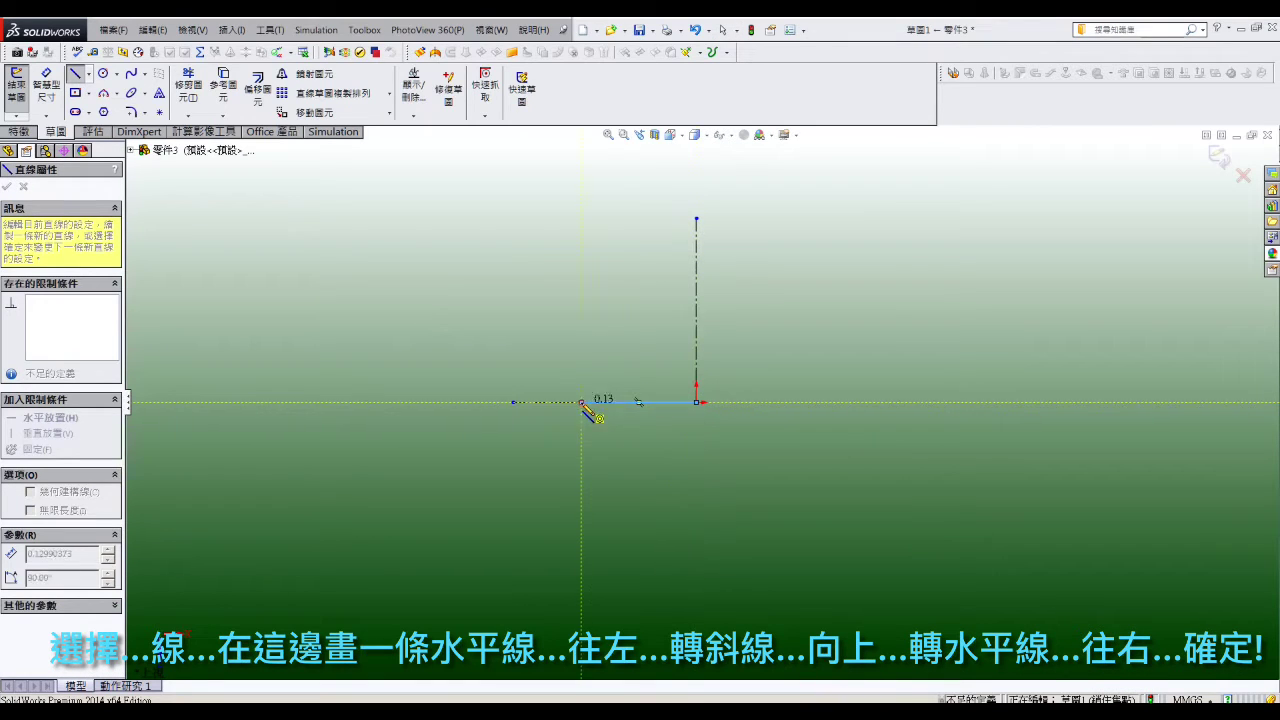
pyautogui.click(611, 240)
pyautogui.click(696, 240)
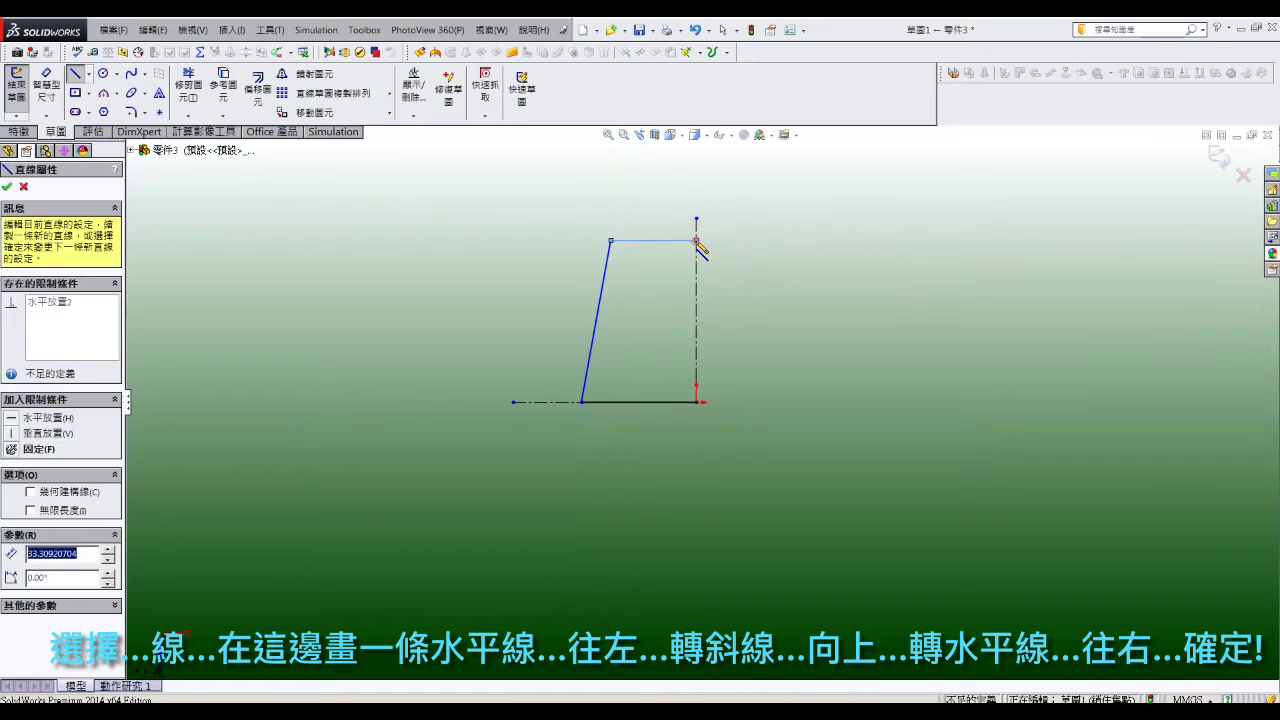
pyautogui.rightClick(696, 175)
pyautogui.click(720, 229)
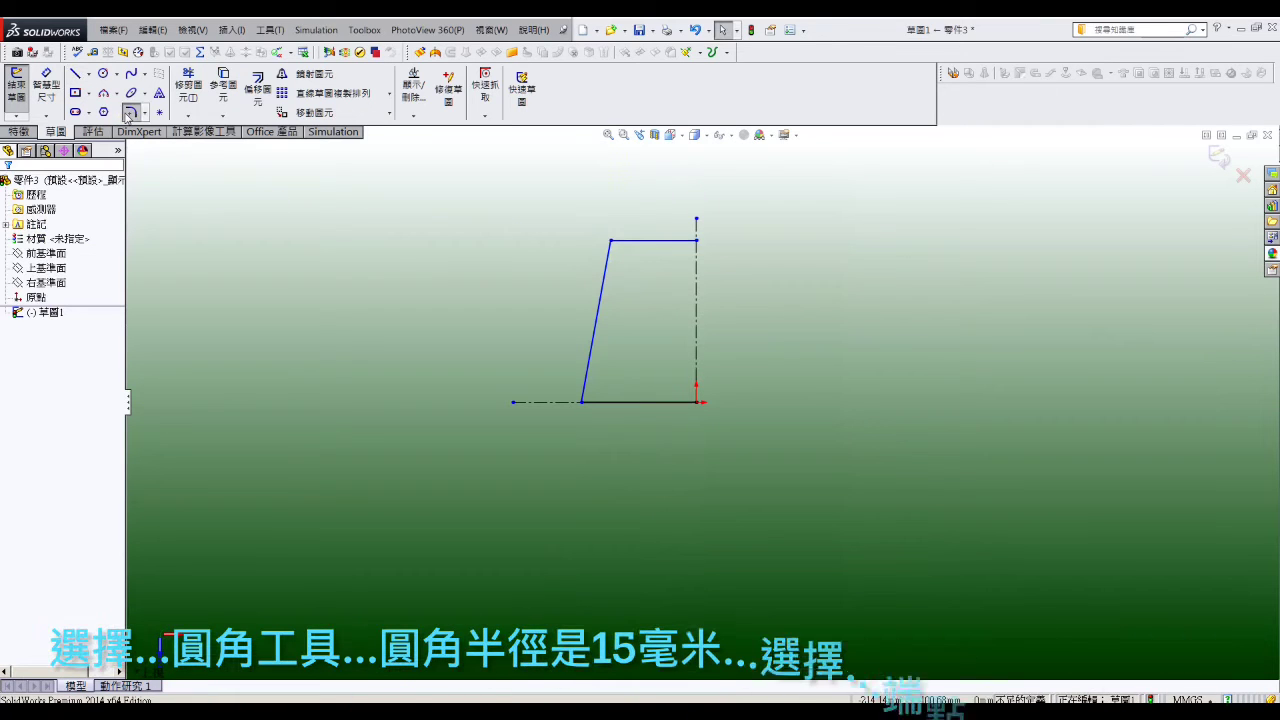
# Step: Round the outline's top-left corner with a 15 mm sketch fillet
pyautogui.click(130, 112)
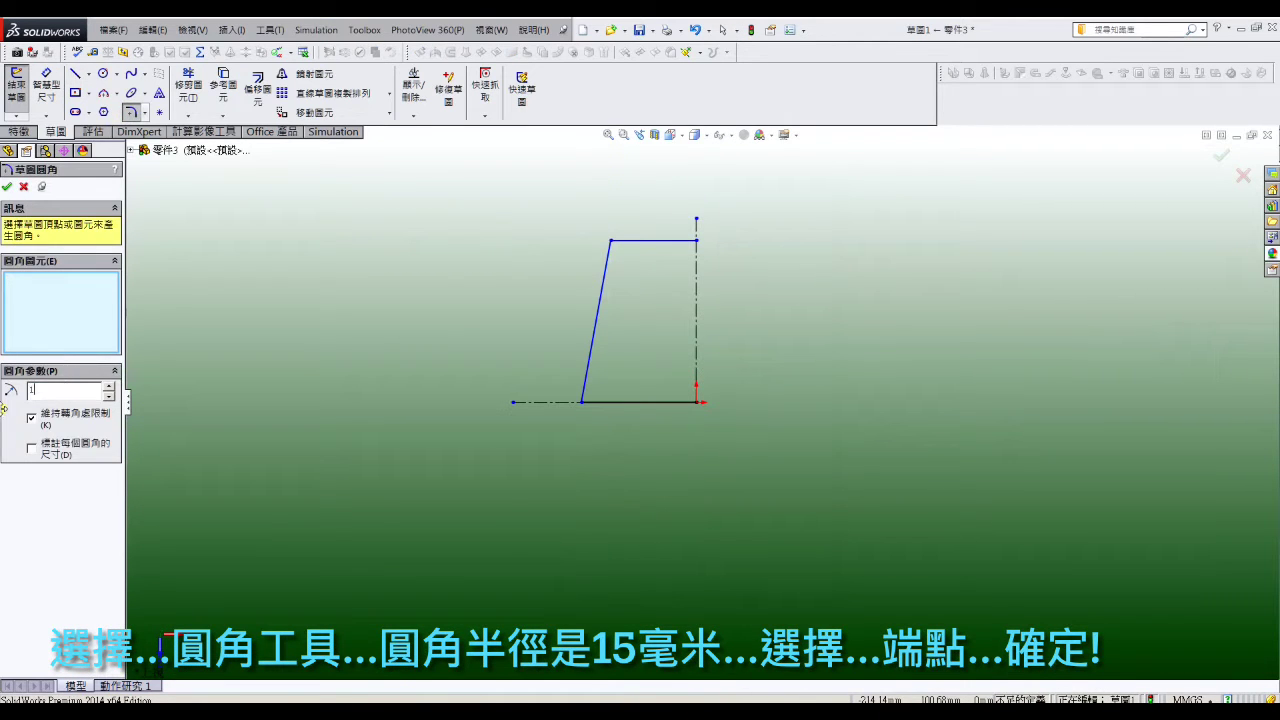
pyautogui.click(609, 242)
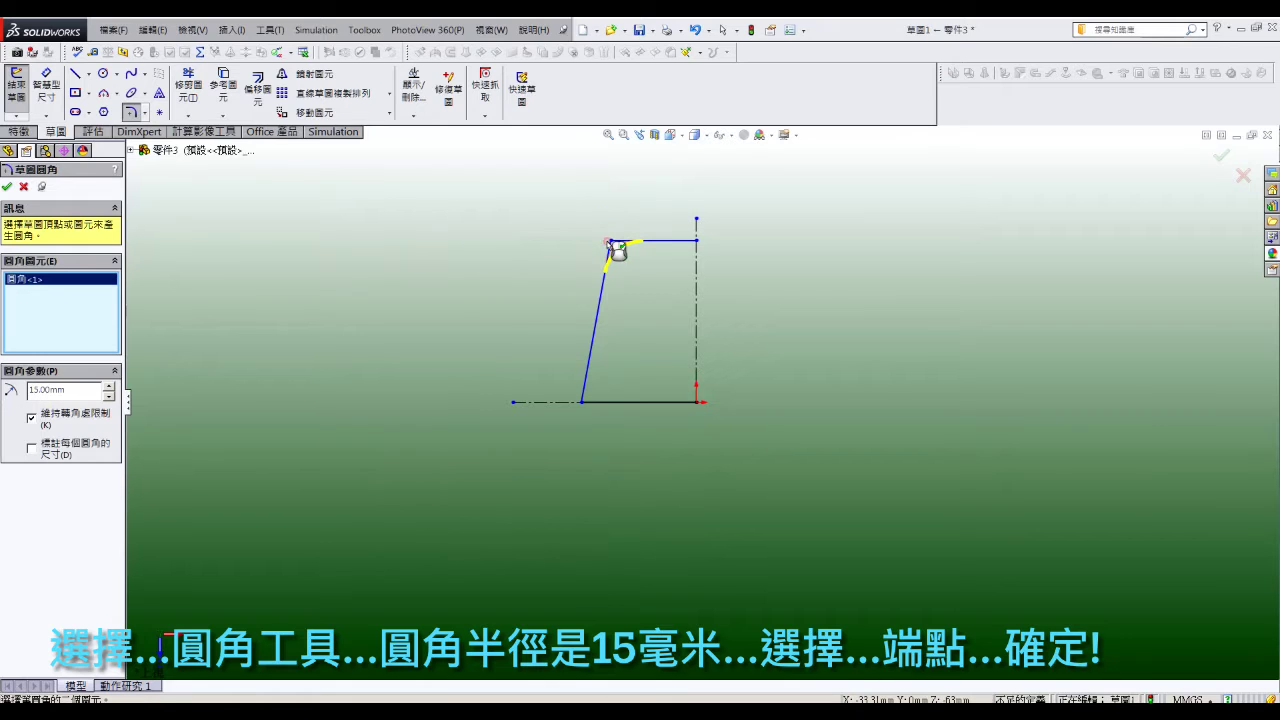
pyautogui.click(8, 188)
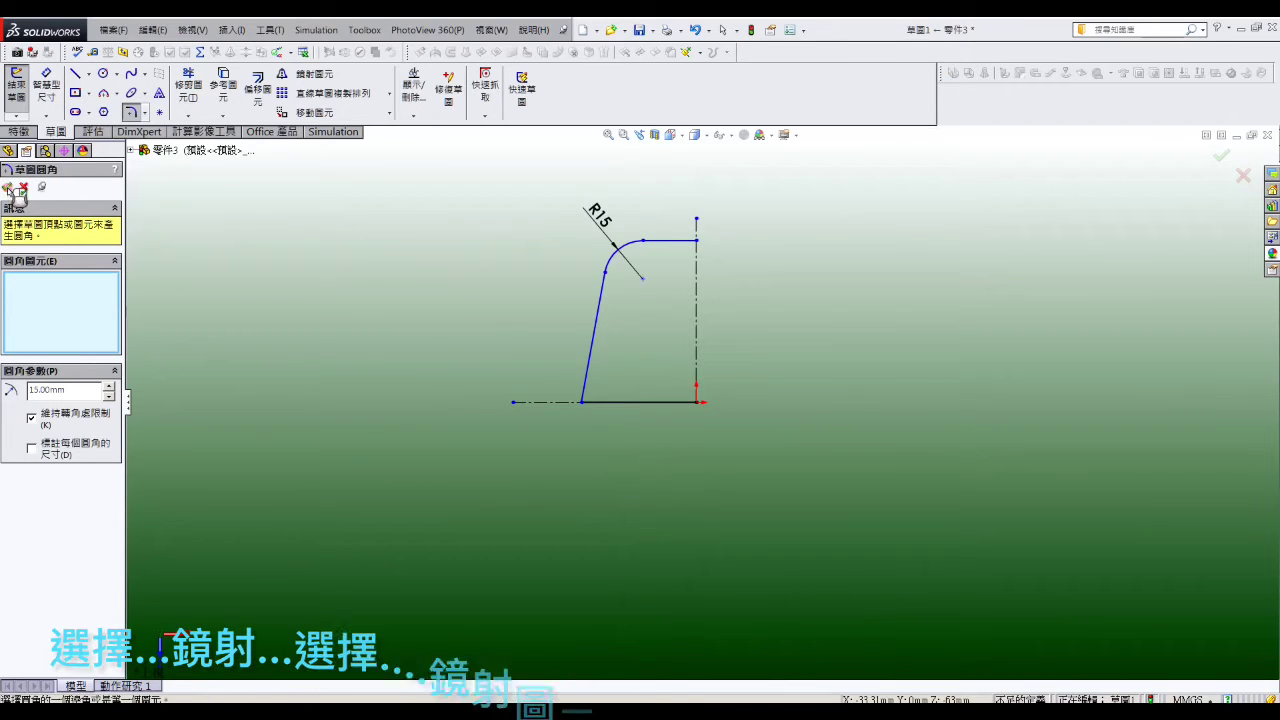
# Step: Mirror the top edge, R15 arc, slanted side and bottom line about the vertical centerline
pyautogui.click(305, 74)
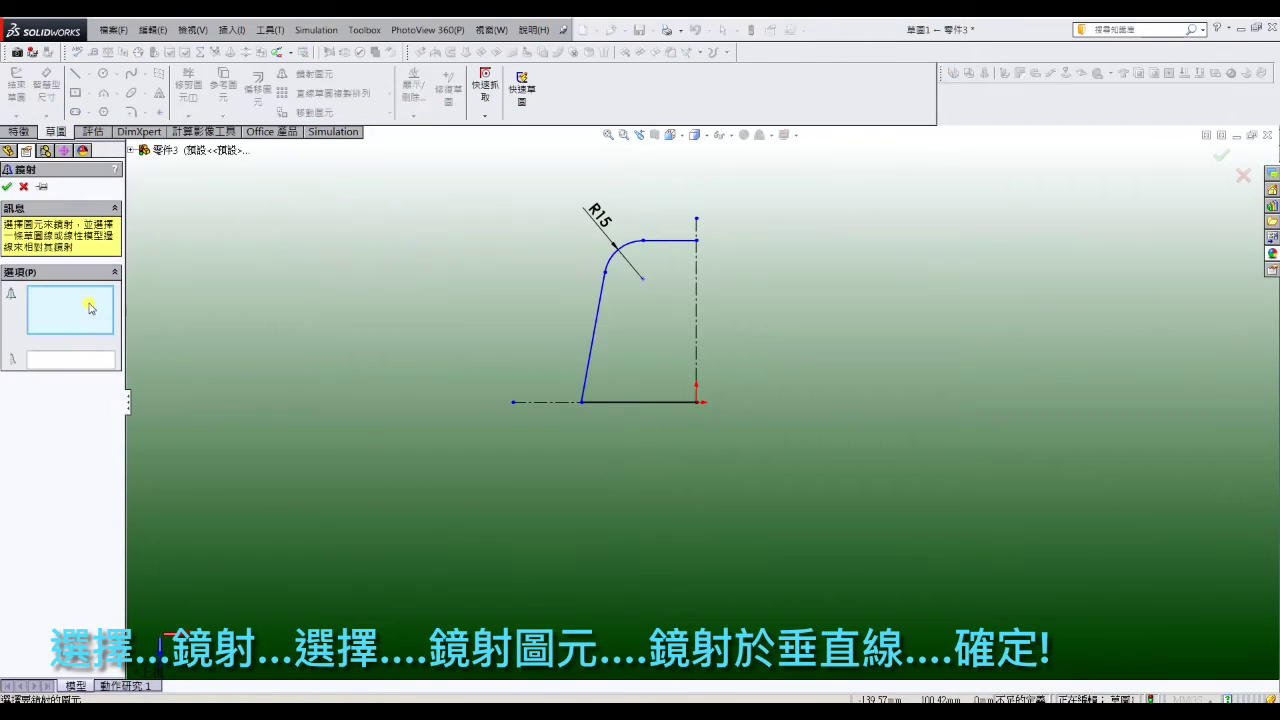
pyautogui.click(655, 241)
pyautogui.click(630, 245)
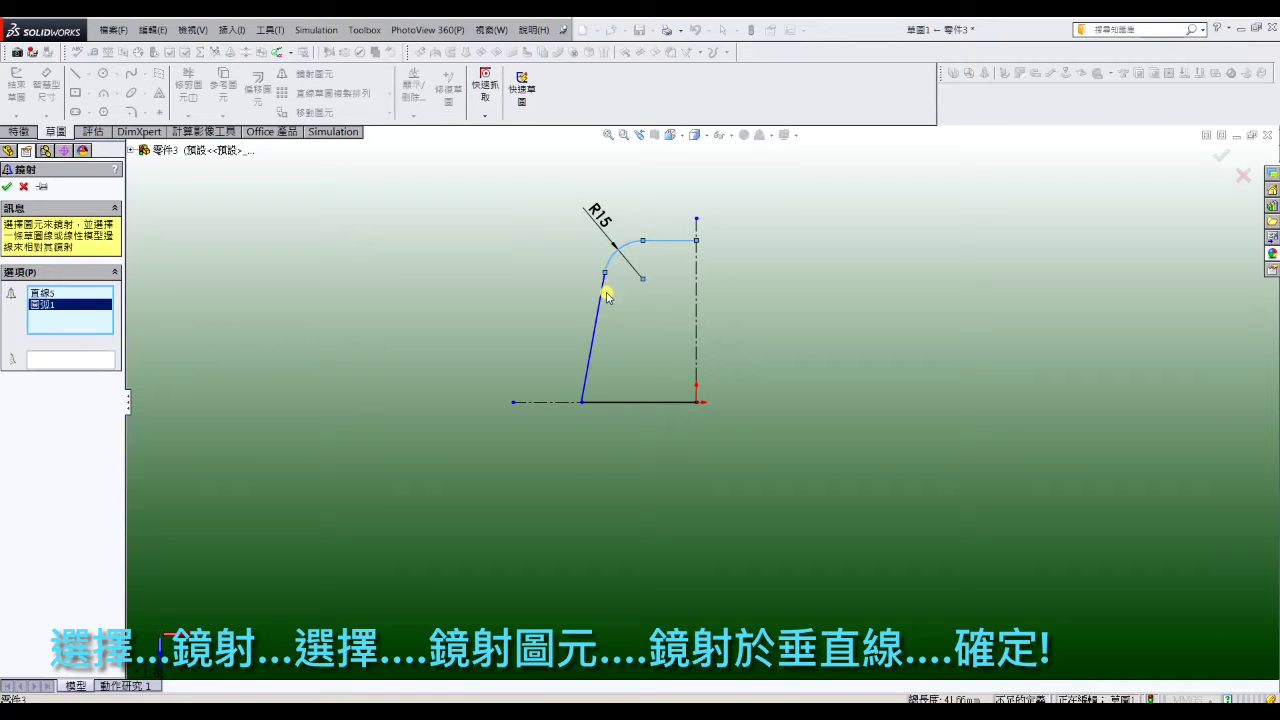
pyautogui.click(644, 403)
pyautogui.click(94, 364)
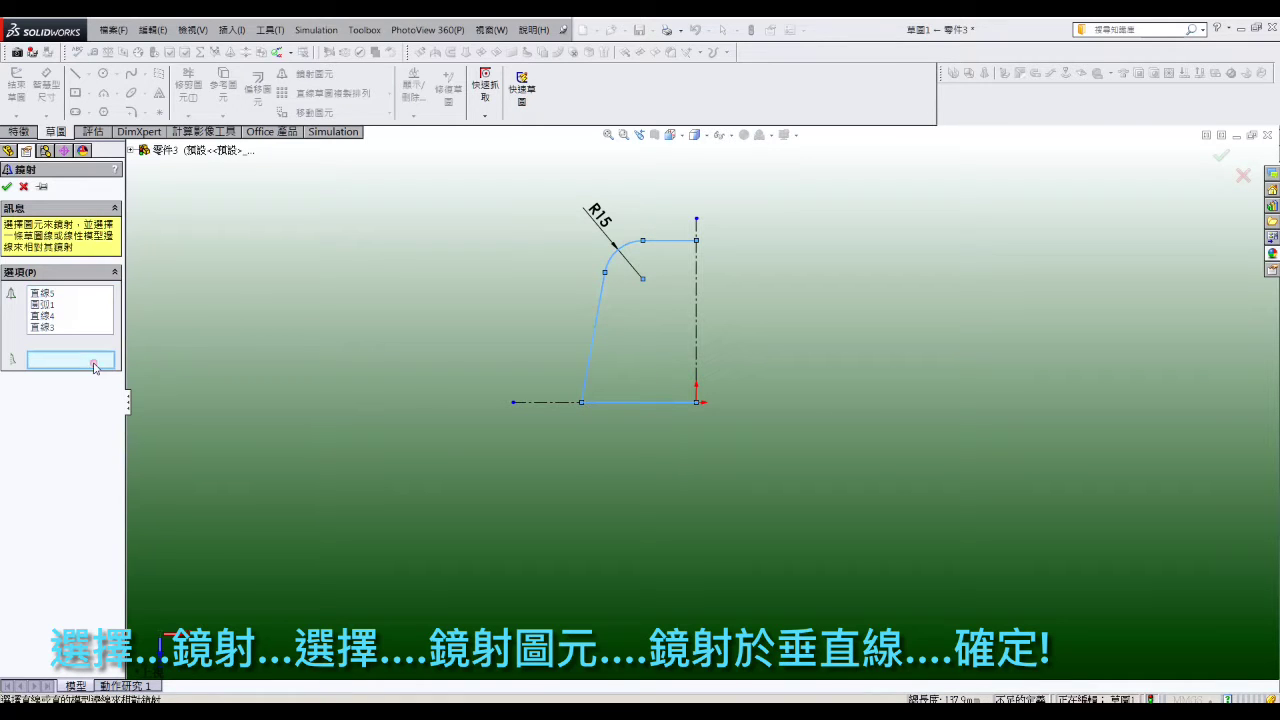
pyautogui.click(694, 323)
pyautogui.click(7, 186)
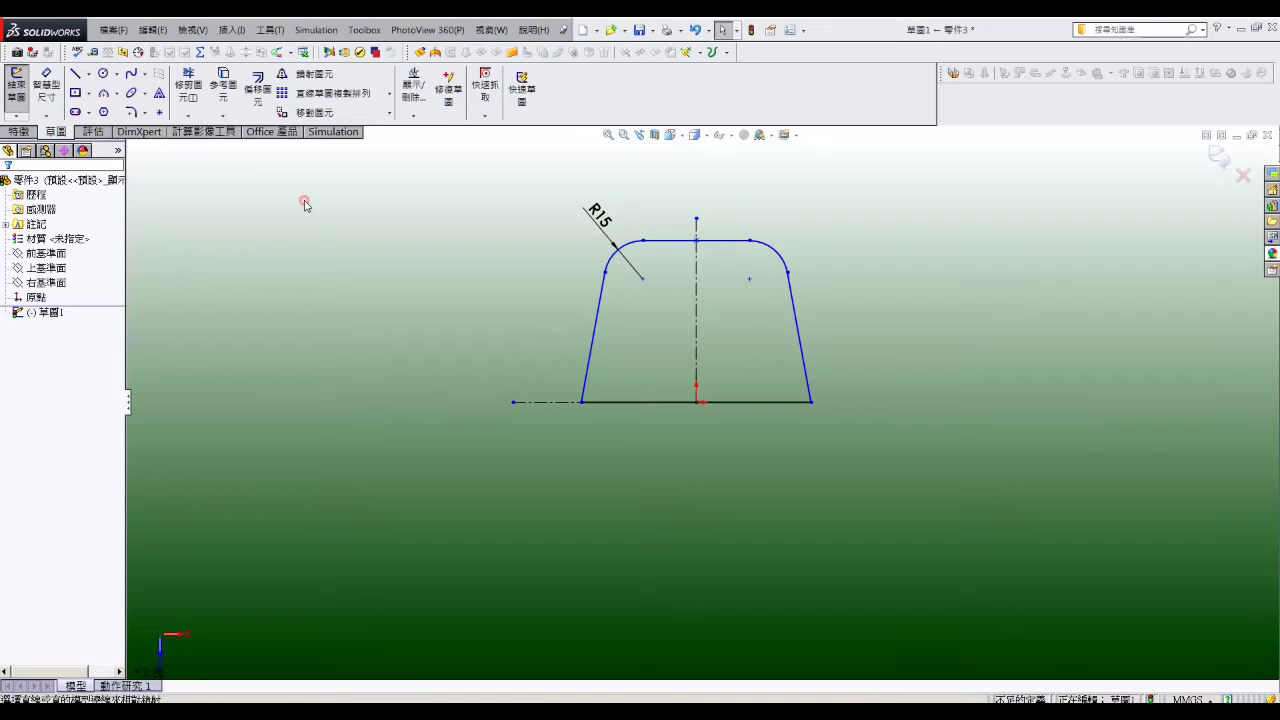
# Step: Draw a straight slot inside the outline and dimension its width to 16 mm
pyautogui.click(75, 112)
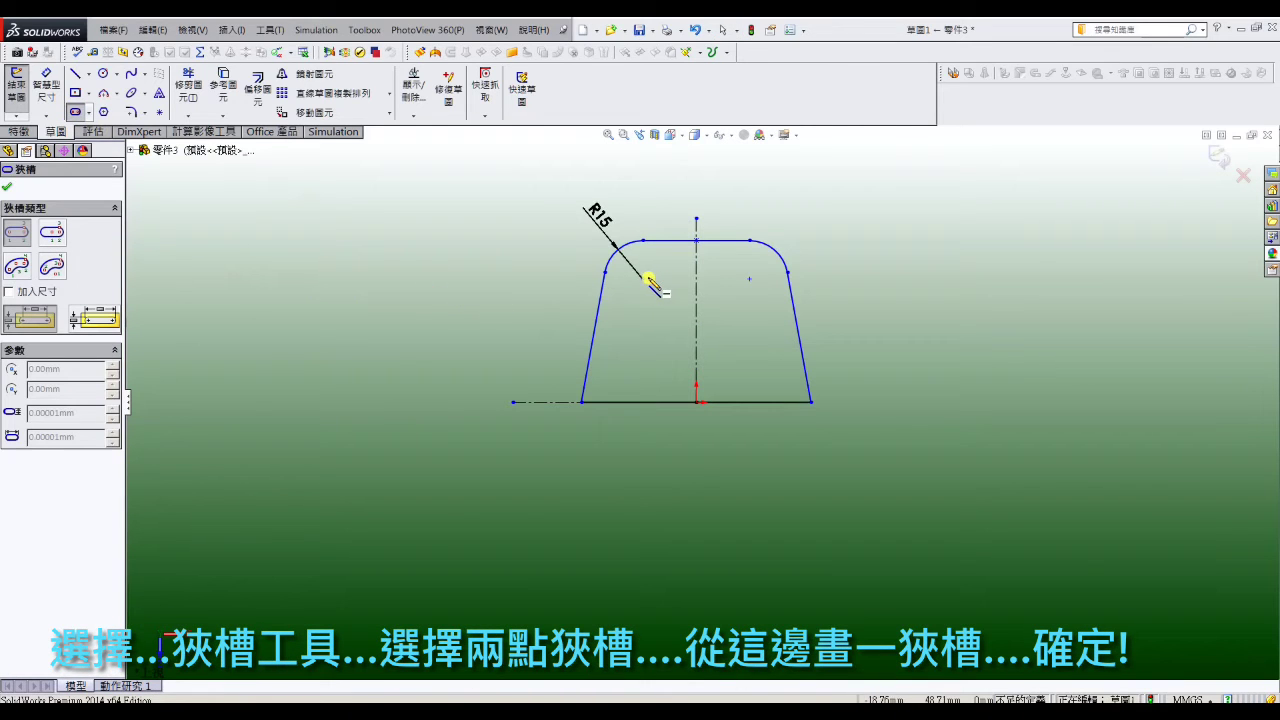
pyautogui.click(750, 278)
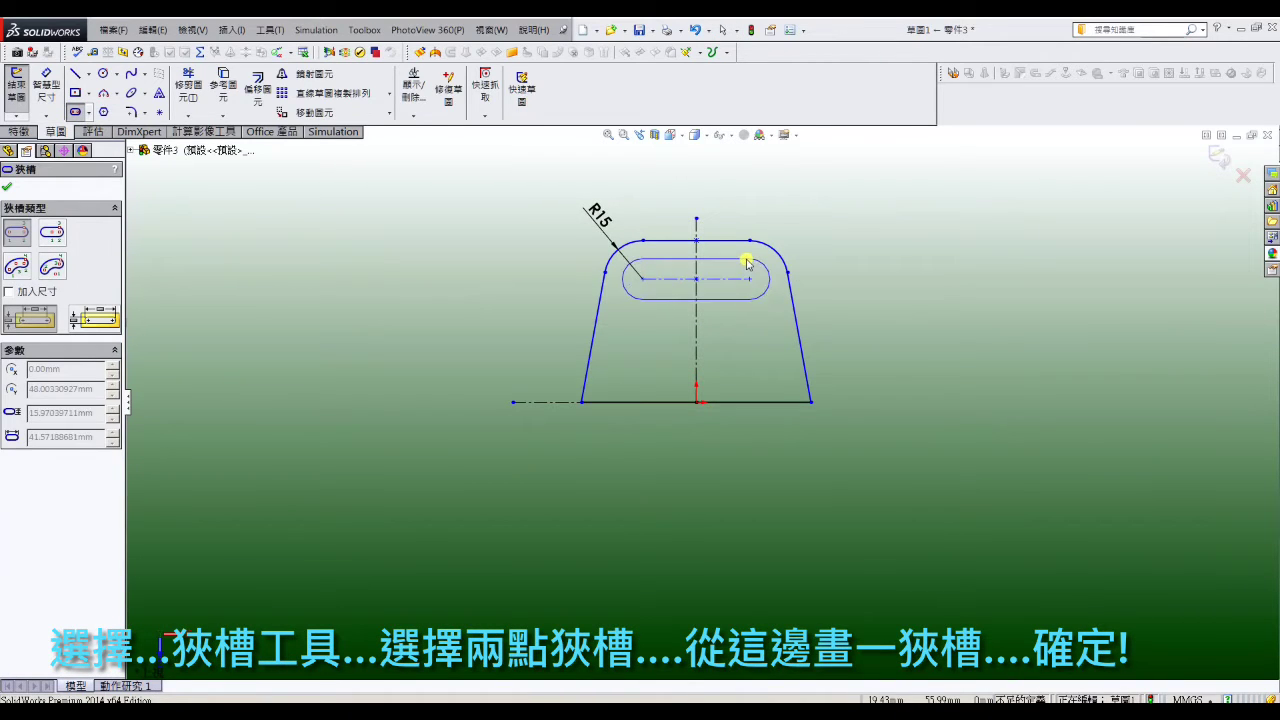
pyautogui.click(749, 258)
pyautogui.rightClick(730, 202)
pyautogui.click(780, 238)
pyautogui.click(38, 88)
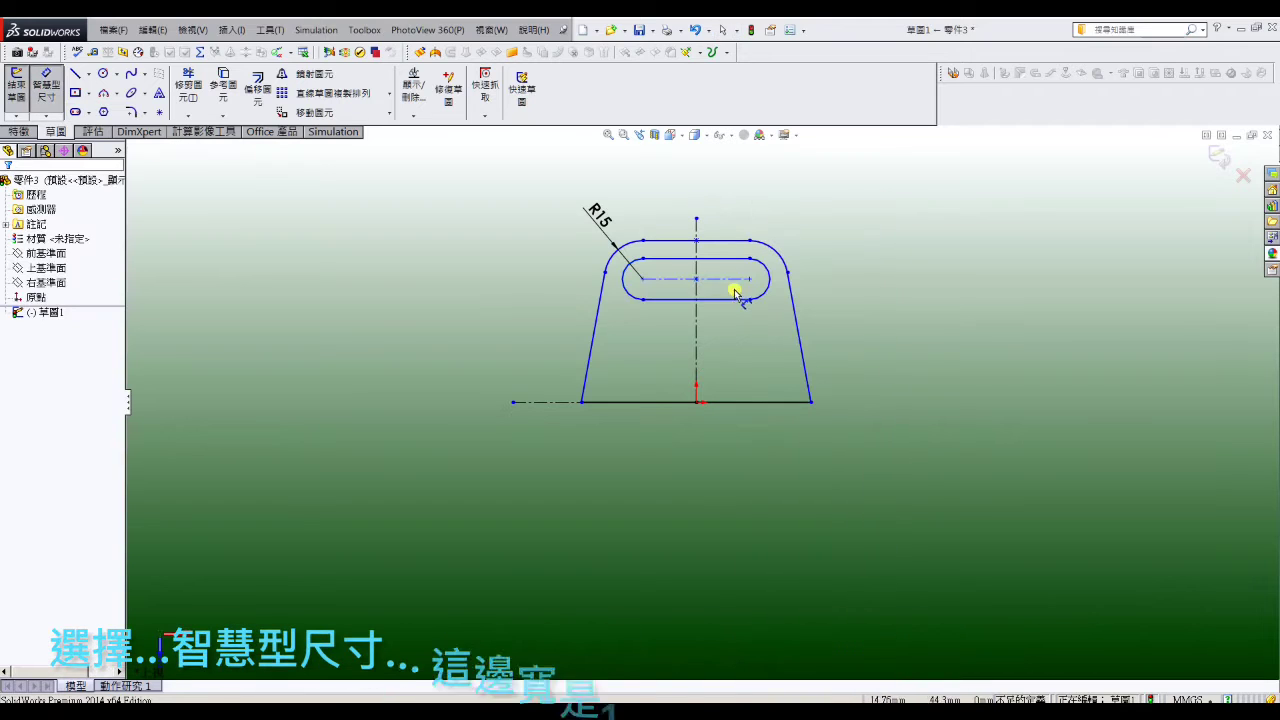
pyautogui.click(727, 298)
pyautogui.click(727, 302)
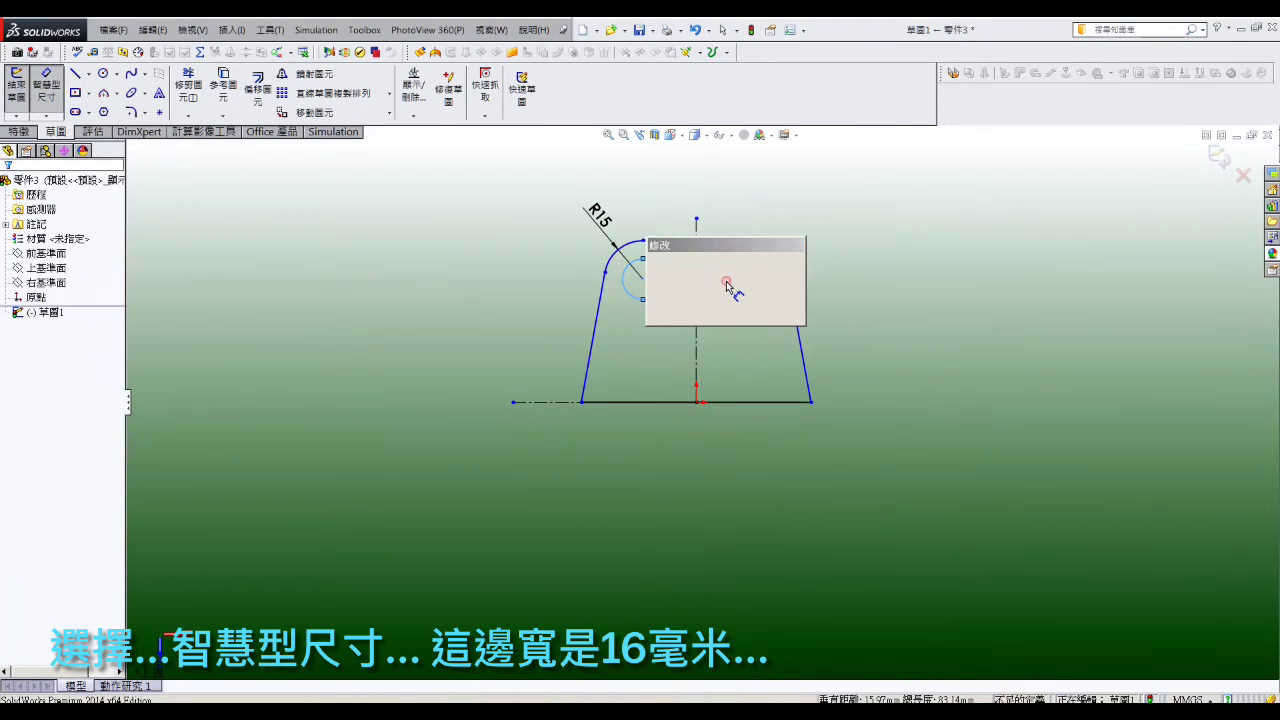
pyautogui.write('16')
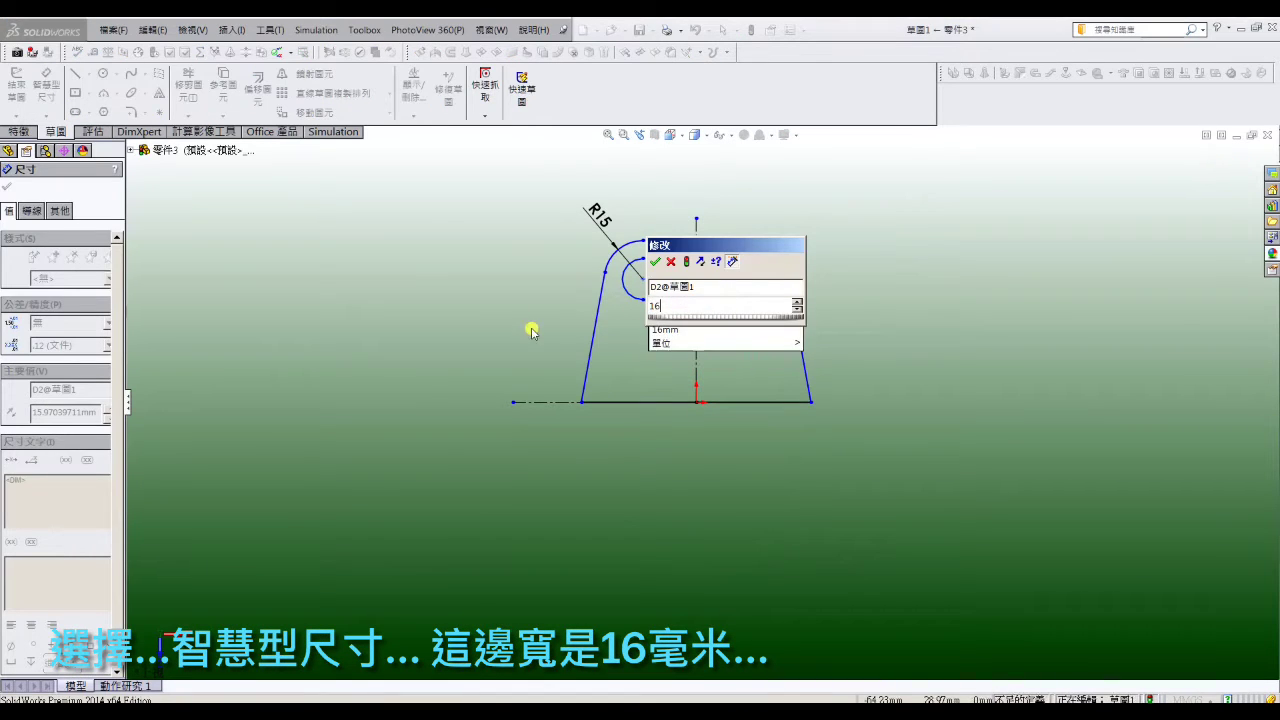
pyautogui.press('Return')
# Step: Dimension the slot length between its end arcs to 40 mm
pyautogui.click(622, 293)
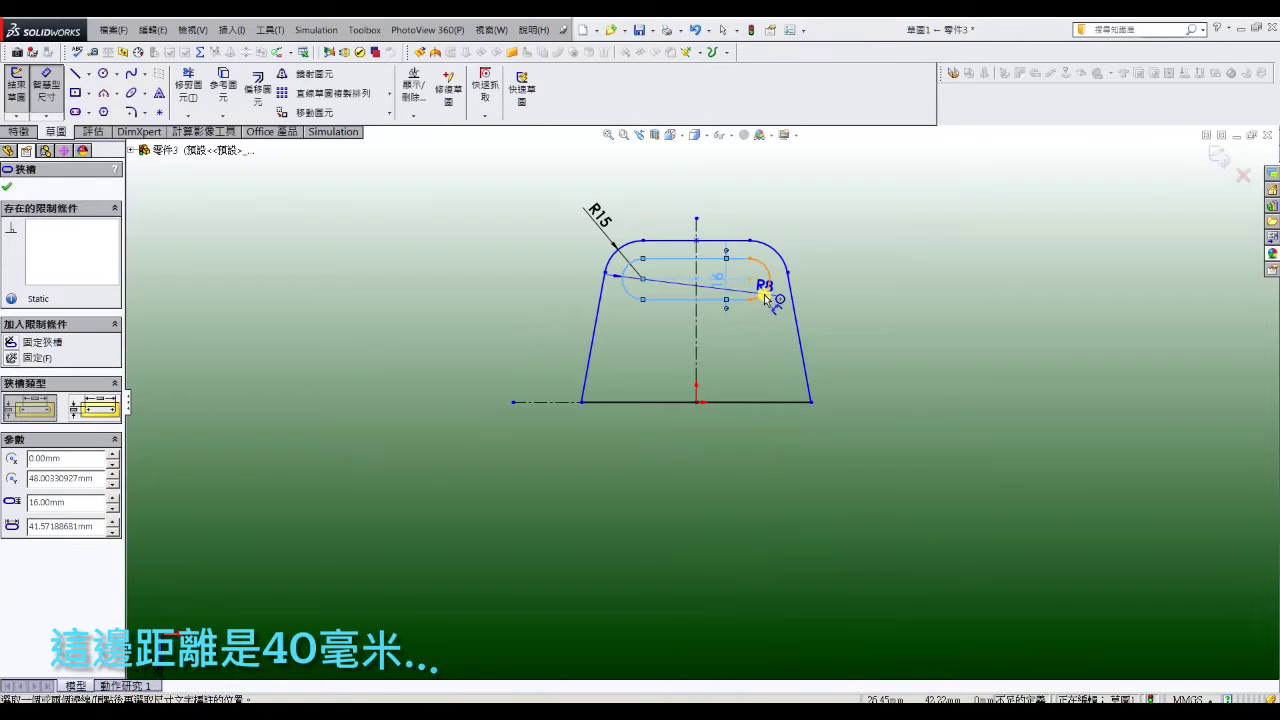
pyautogui.click(766, 286)
pyautogui.click(660, 202)
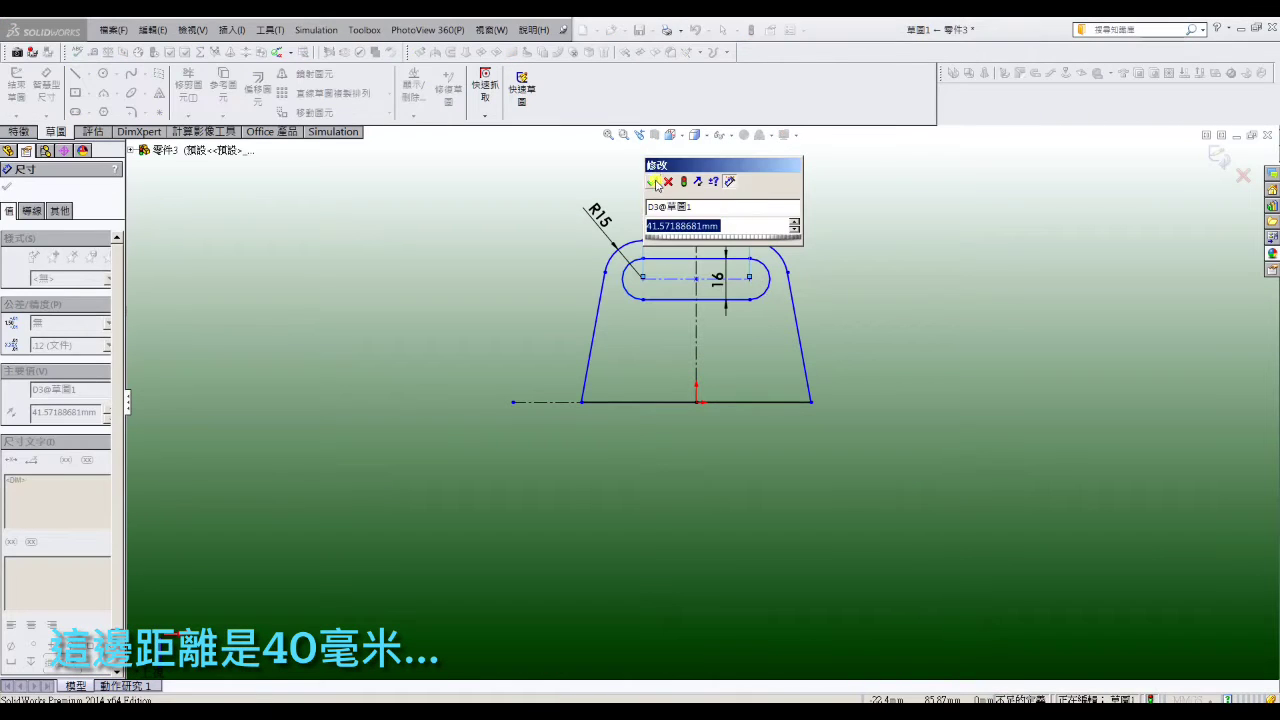
pyautogui.click(655, 183)
pyautogui.click(31, 212)
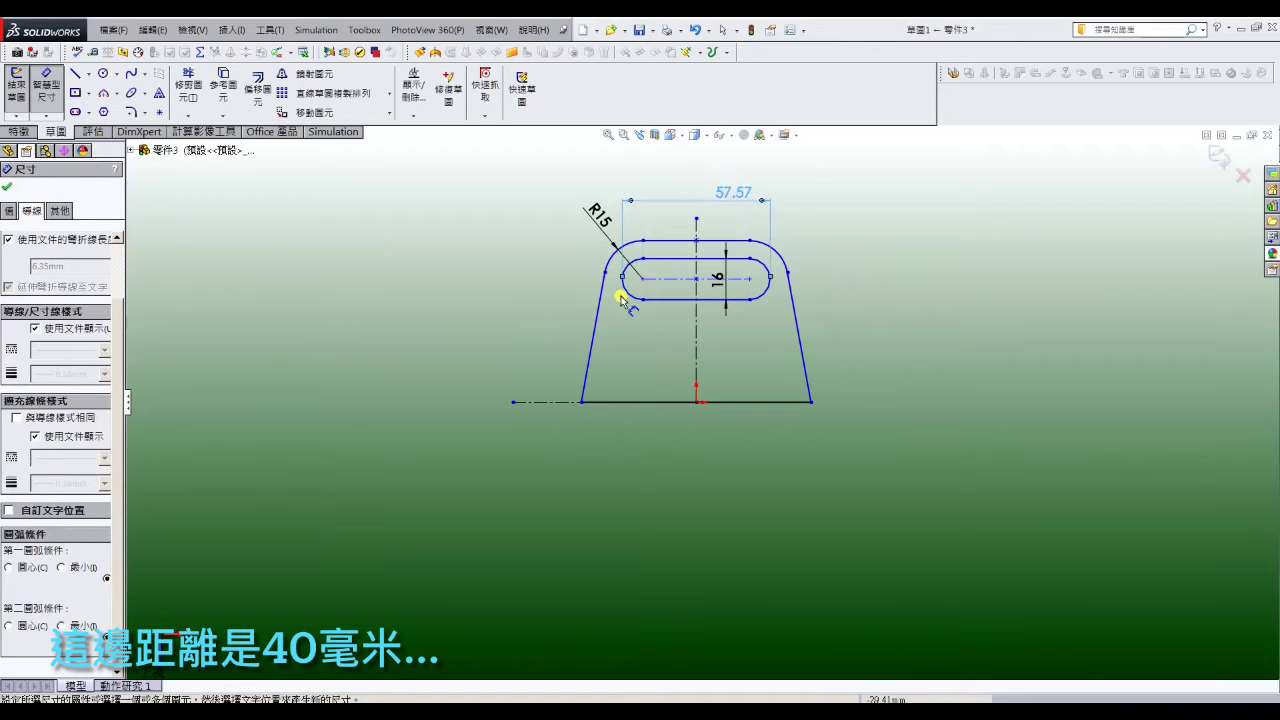
pyautogui.doubleClick(730, 200)
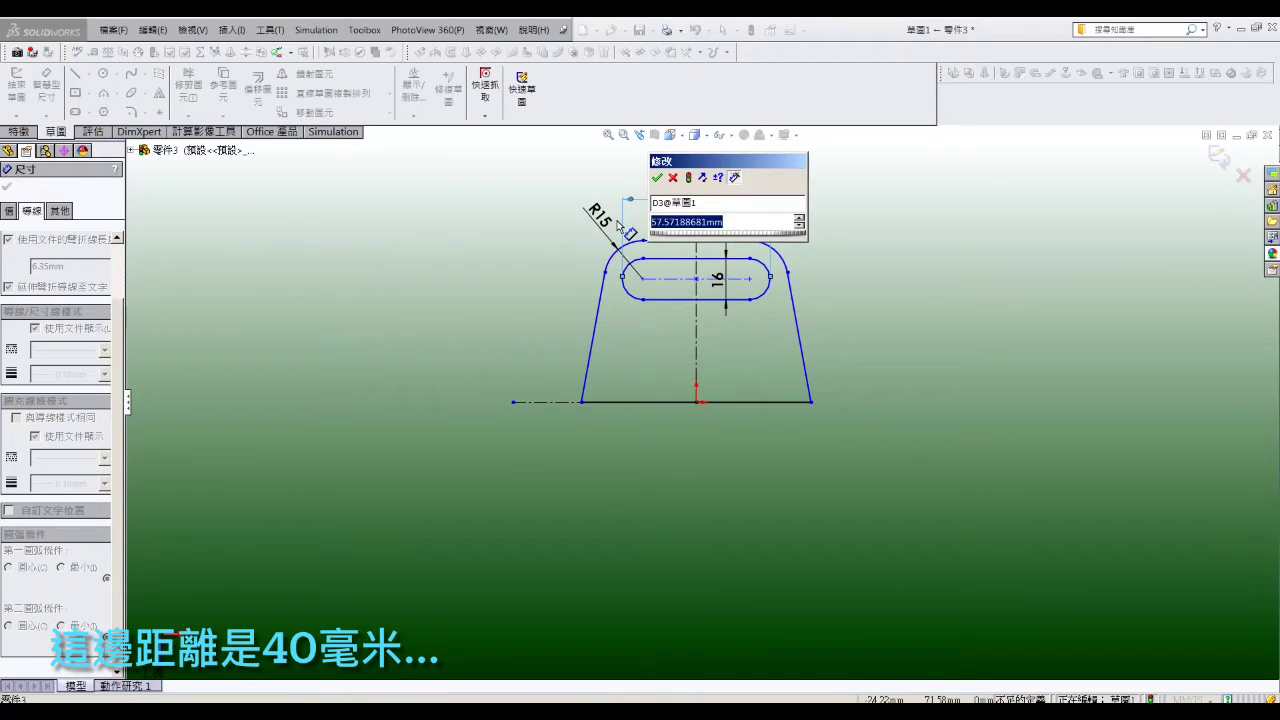
pyautogui.write('40')
pyautogui.press('Return')
pyautogui.click(508, 285)
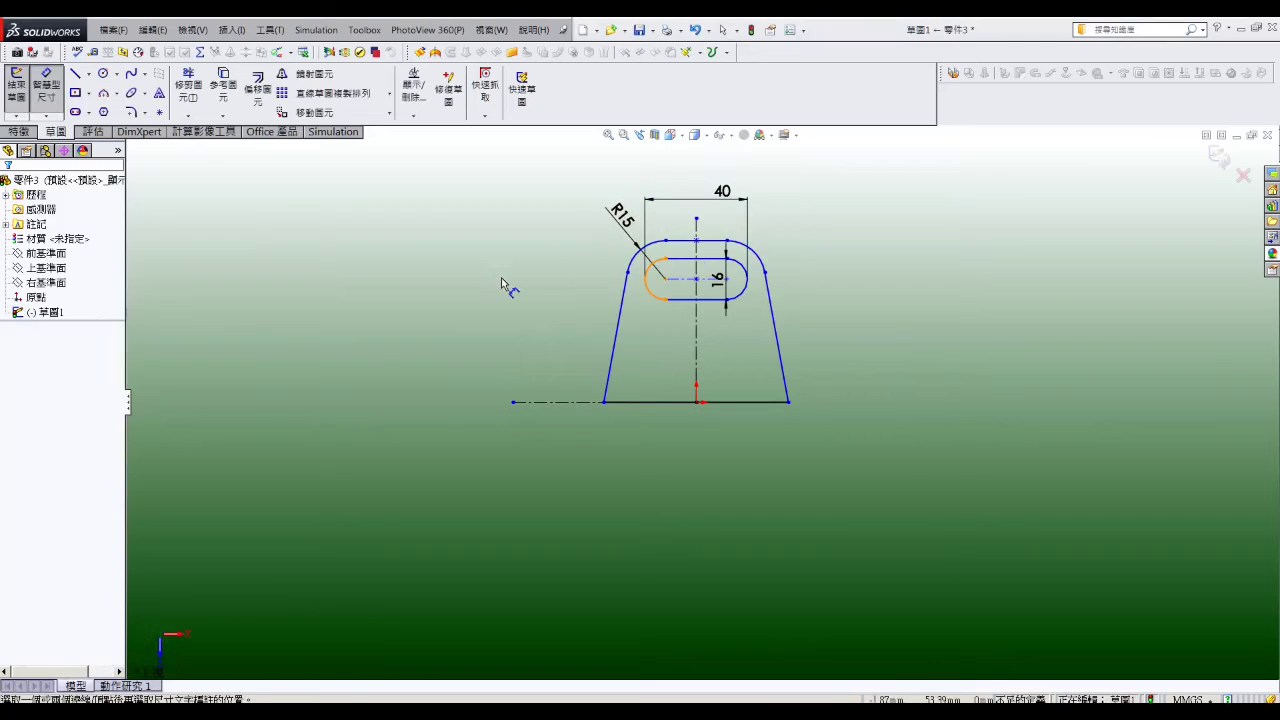
# Step: Dimension the outline 50 high and 65 wide at the base
pyautogui.click(680, 247)
pyautogui.click(677, 400)
pyautogui.click(861, 335)
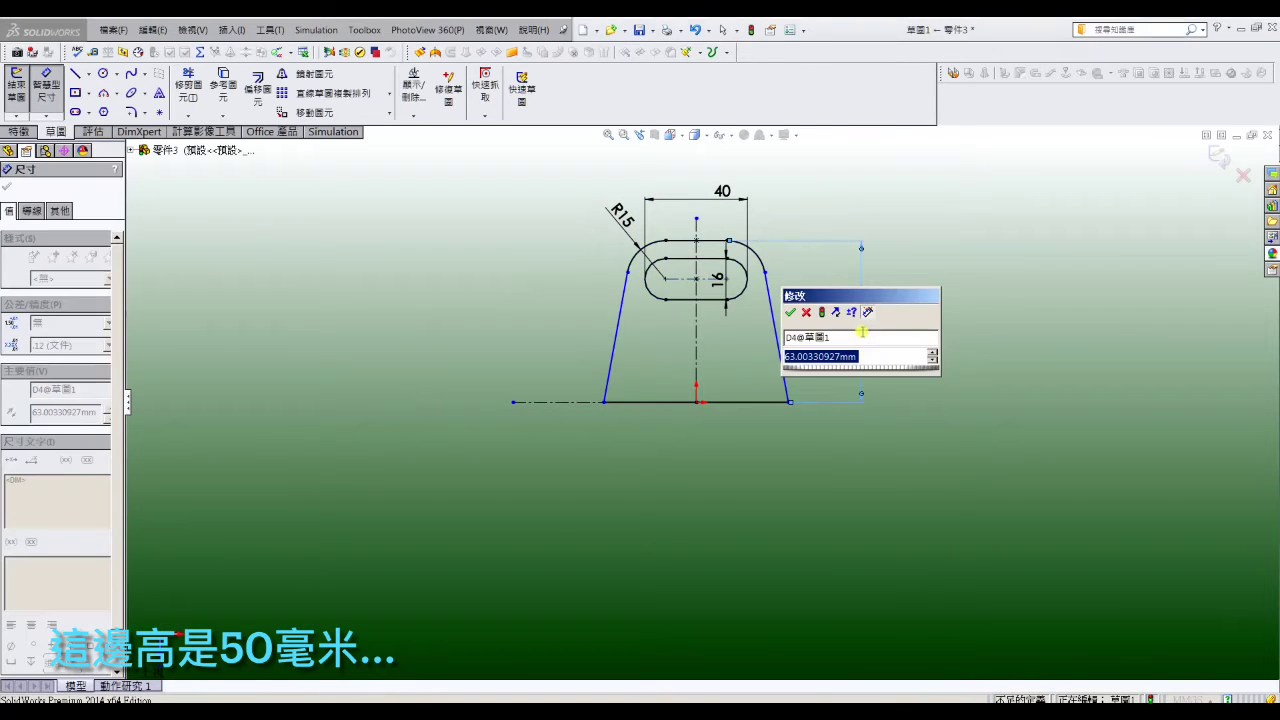
pyautogui.write('50')
pyautogui.press('Return')
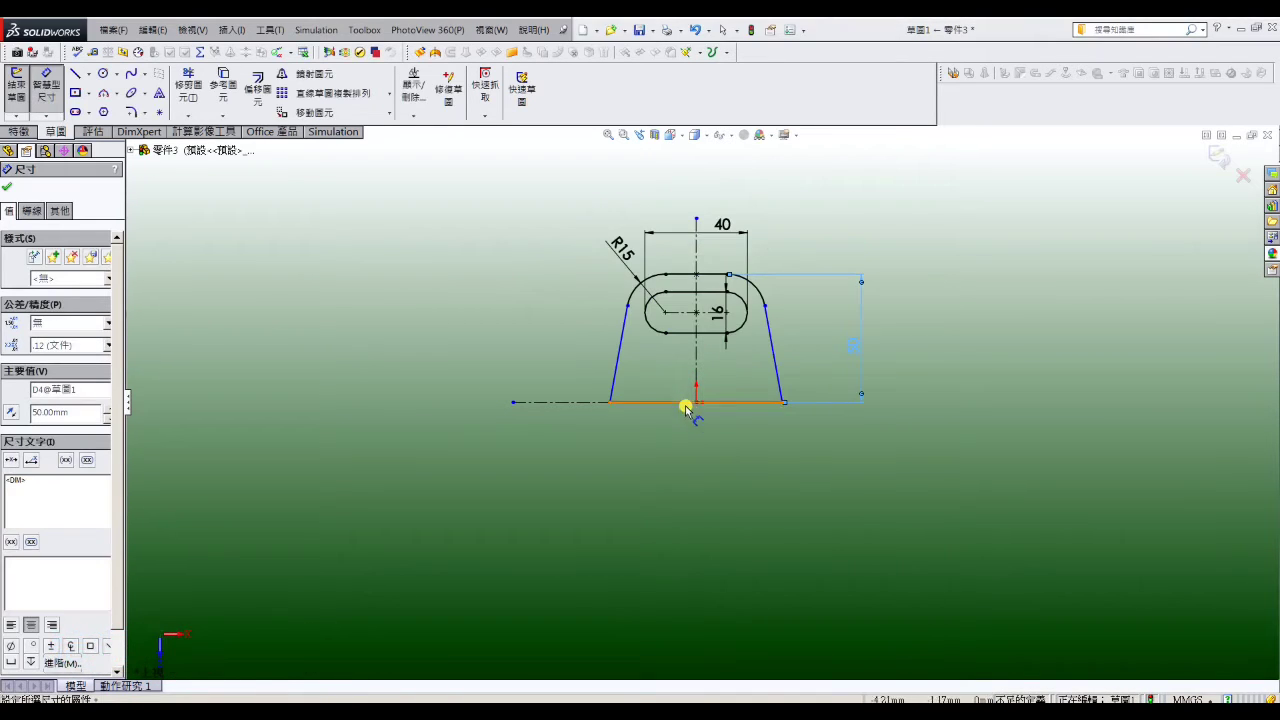
pyautogui.click(686, 405)
pyautogui.click(674, 445)
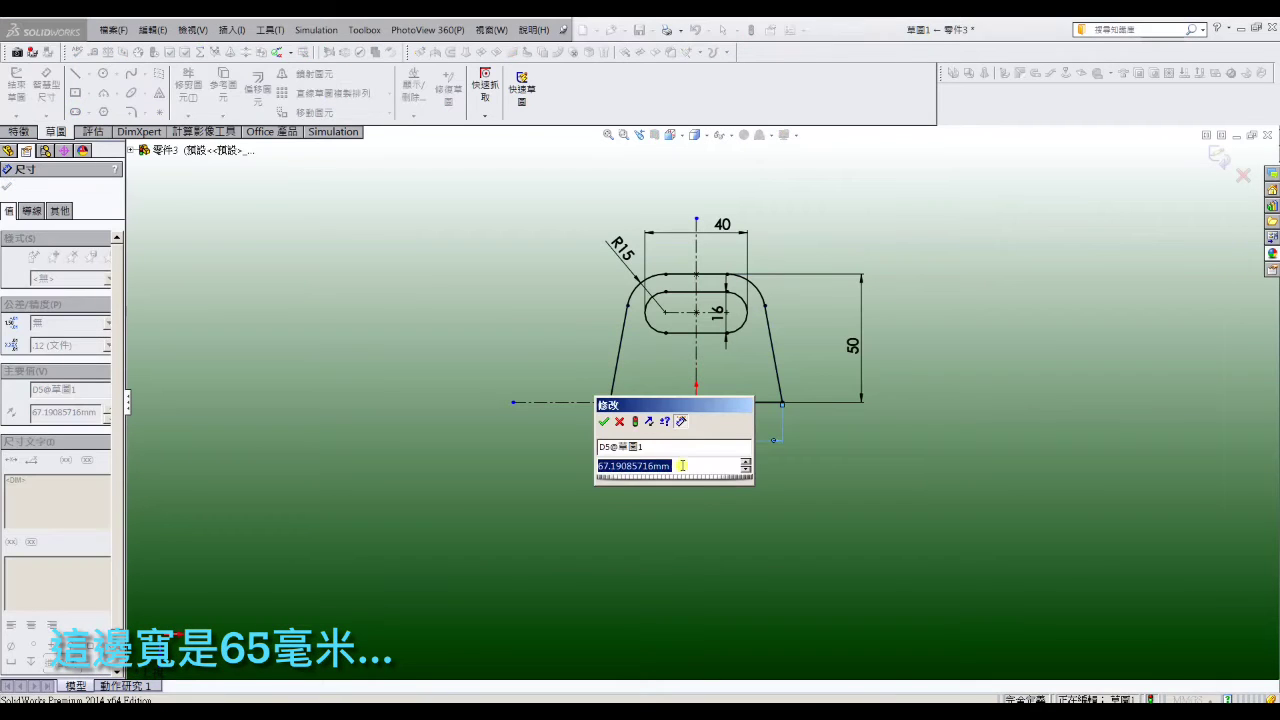
pyautogui.write('65')
pyautogui.press('Return')
pyautogui.press('Escape')
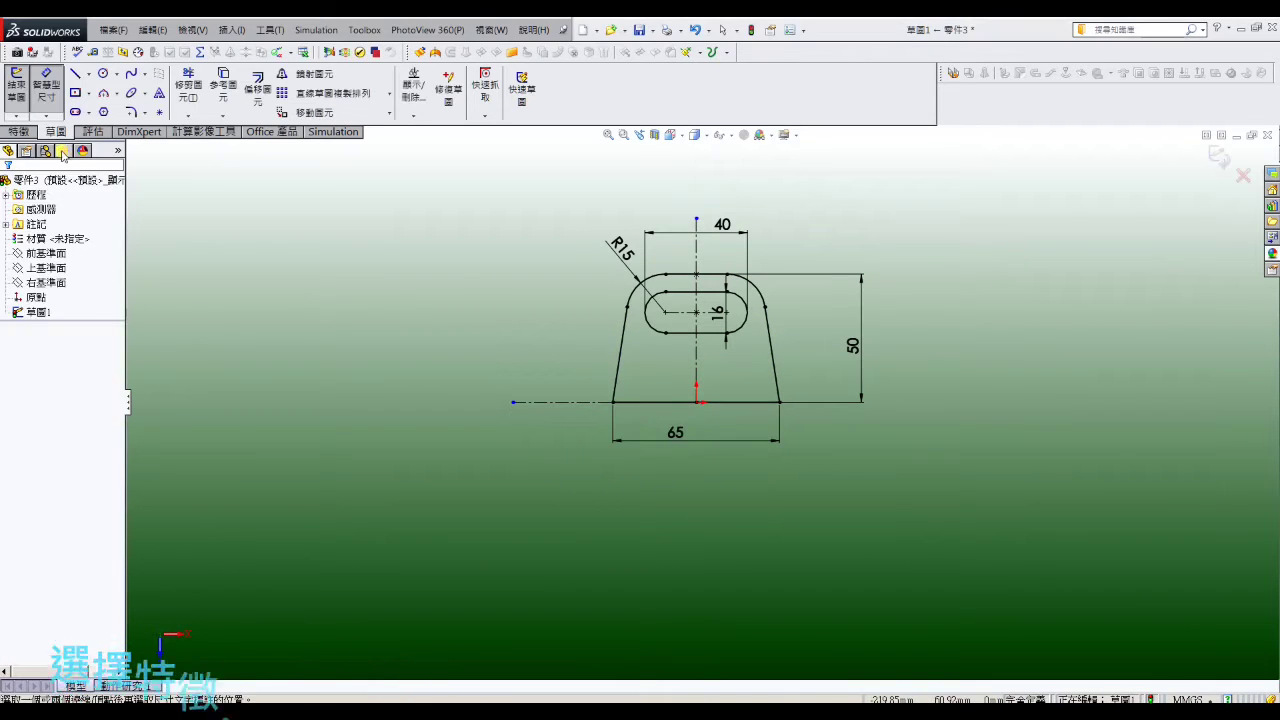
# Step: Extrude the sketch as a 20 mm blind boss into a solid block
pyautogui.click(30, 131)
pyautogui.click(20, 88)
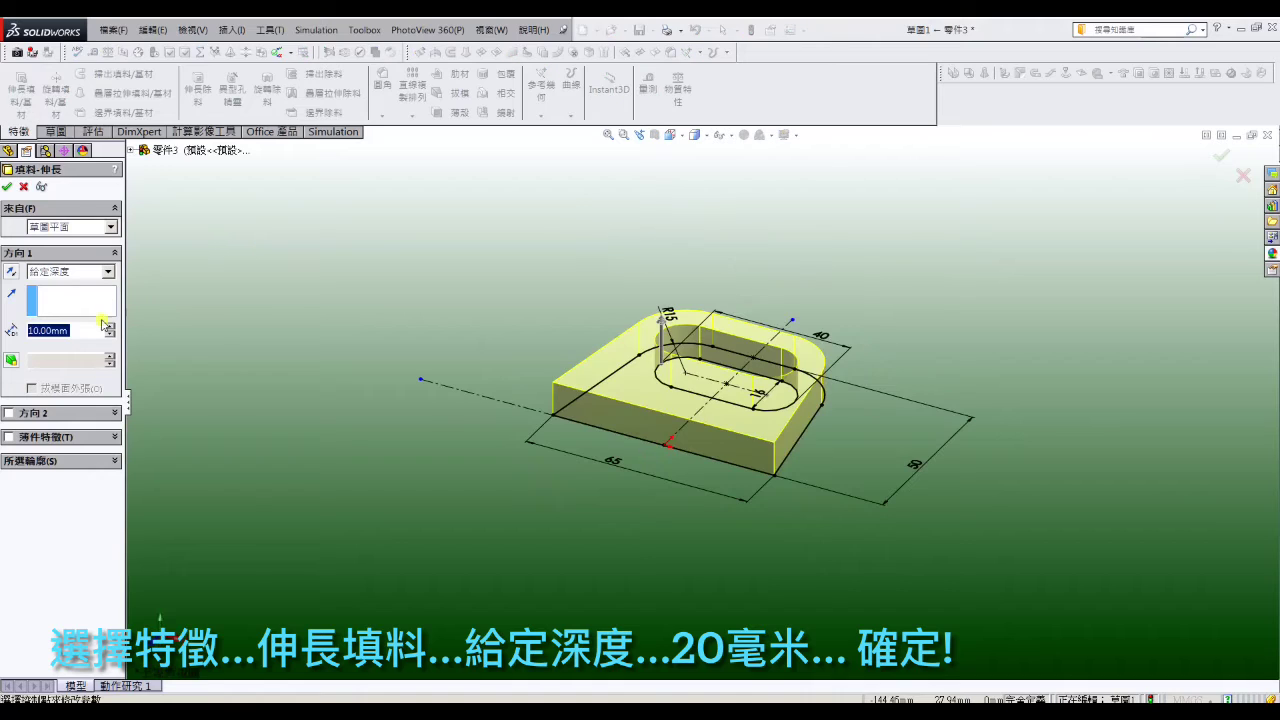
pyautogui.click(109, 327)
pyautogui.click(10, 190)
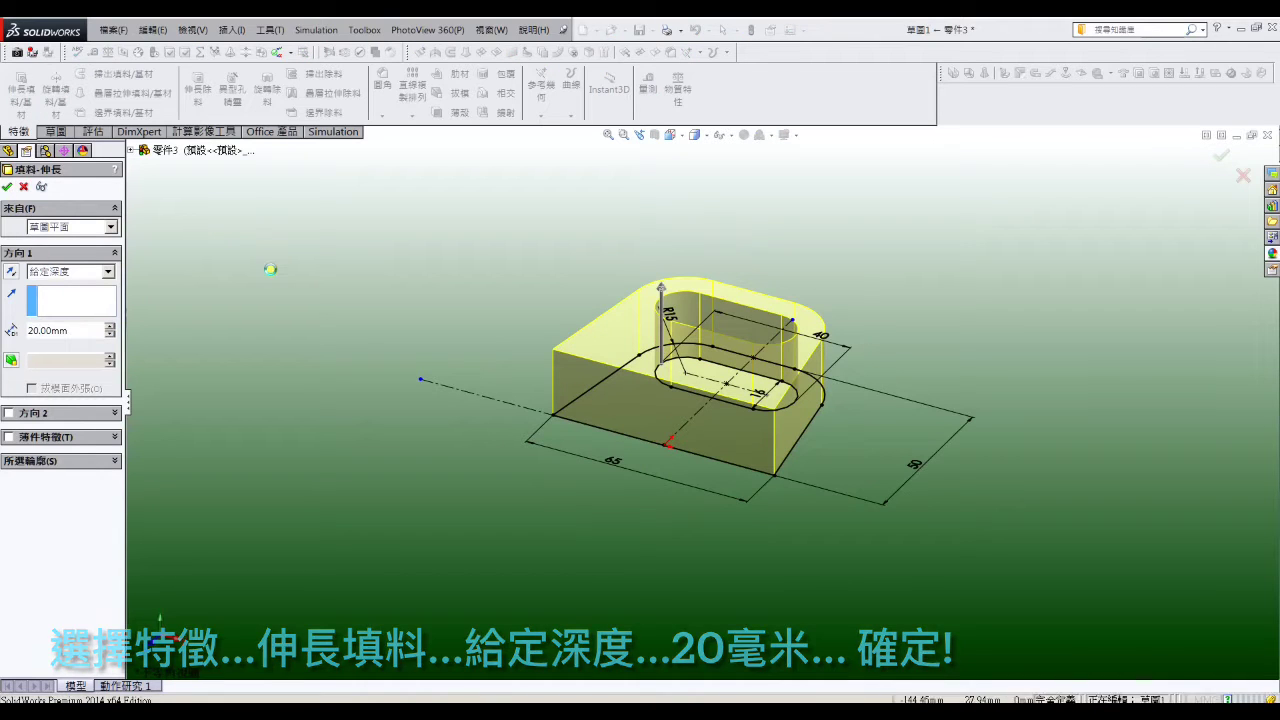
pyautogui.click(694, 343)
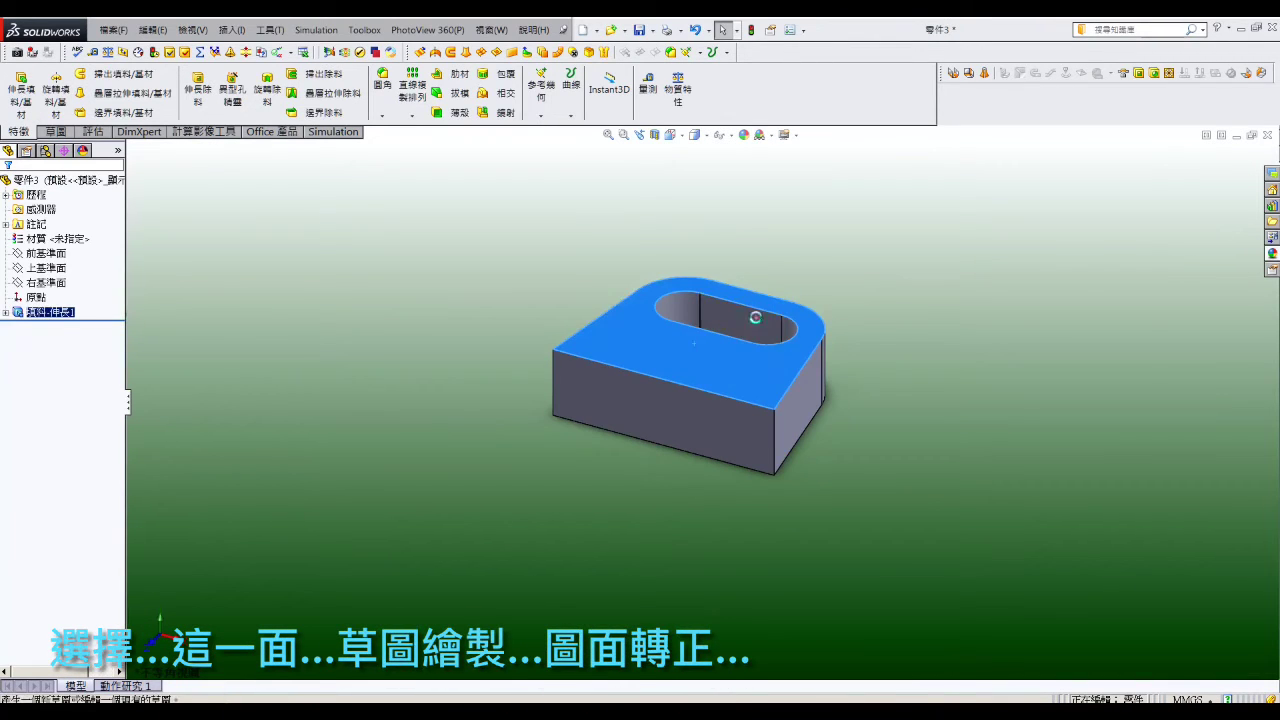
# Step: On the top face, sketch a center rectangle centred on the slot's lower edge
pyautogui.click(686, 229)
pyautogui.hotkey('ctrl', '8')
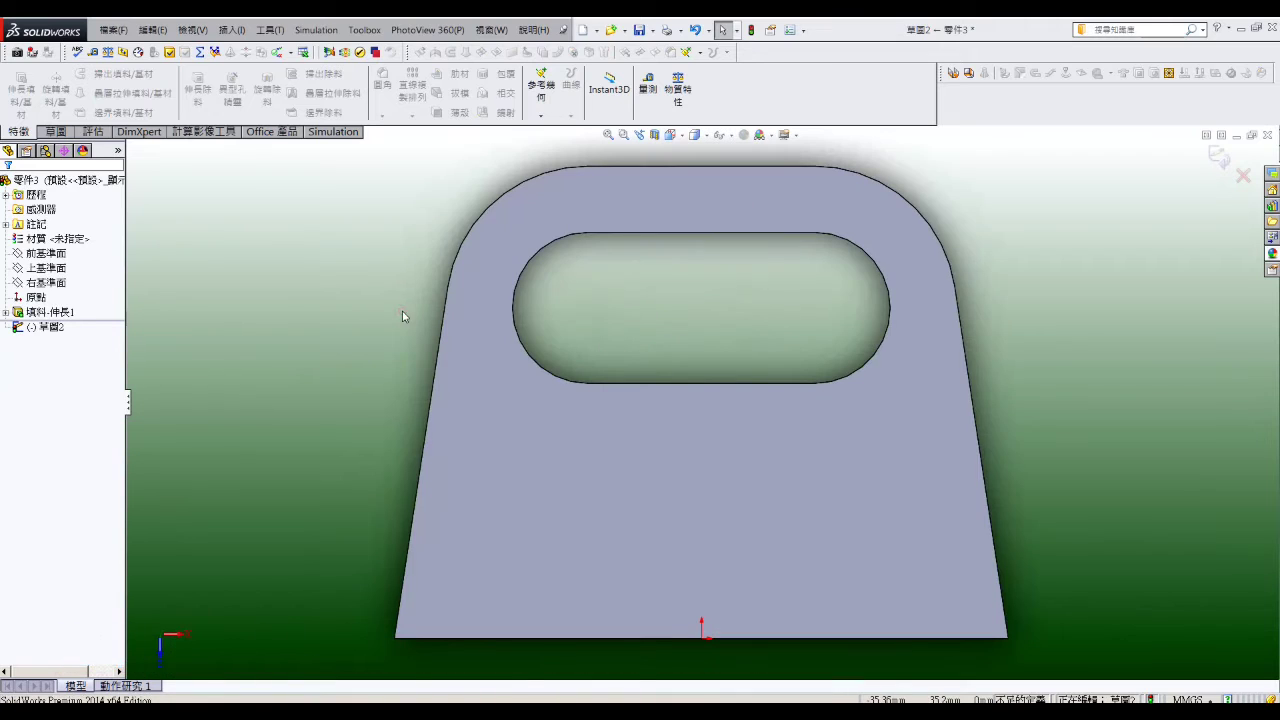
pyautogui.click(55, 131)
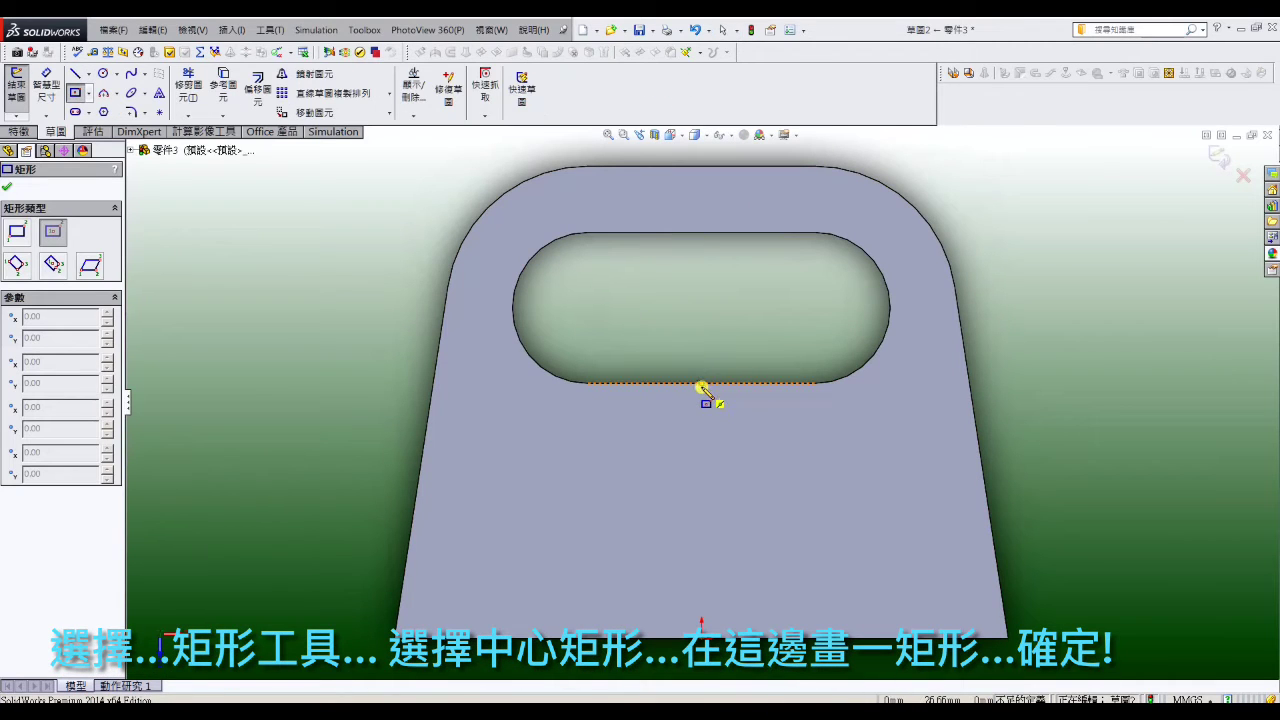
pyautogui.click(701, 383)
pyautogui.click(752, 320)
pyautogui.rightClick(750, 322)
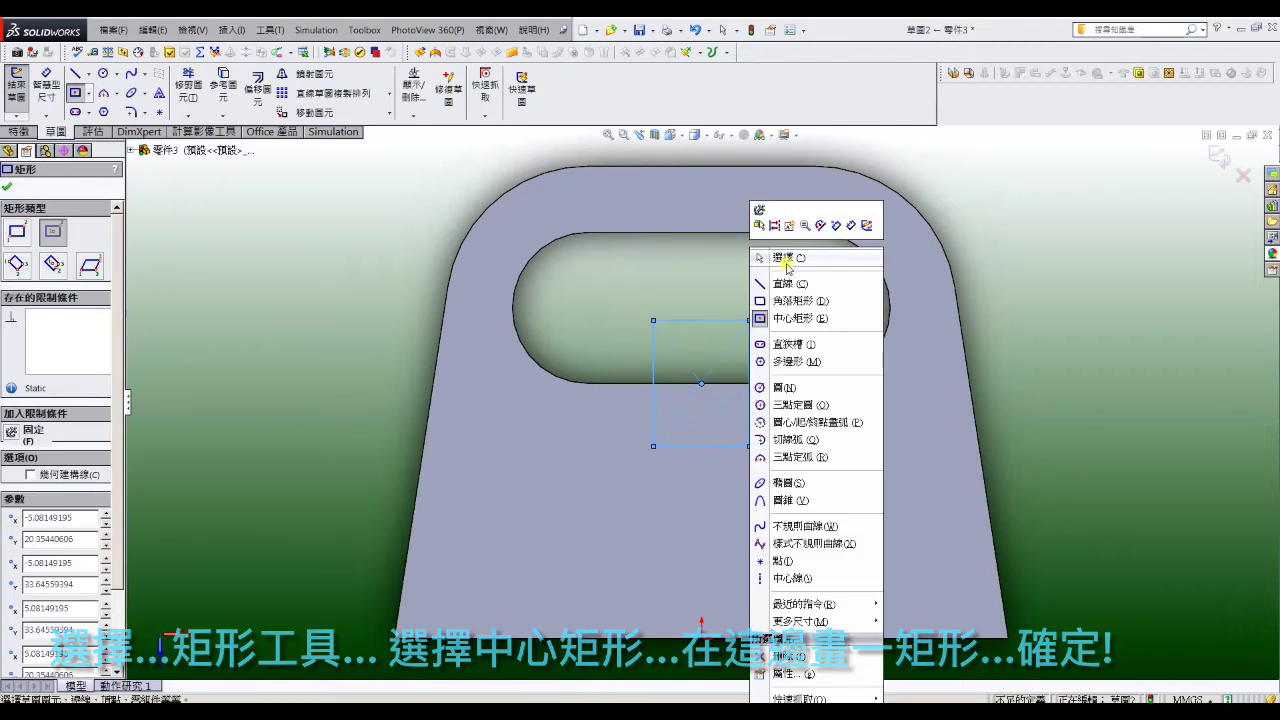
pyautogui.click(787, 258)
# Step: Dimension the rectangle 7 mm below the slot edge and 12 mm wide
pyautogui.click(46, 85)
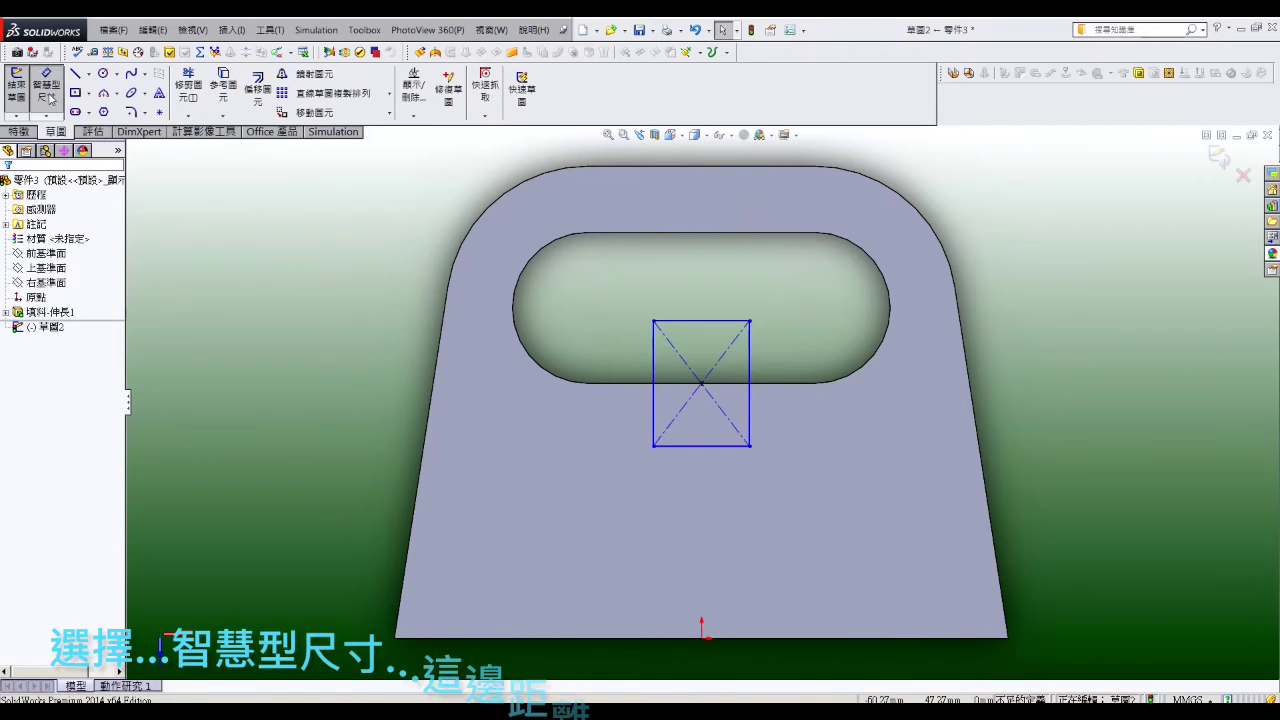
pyautogui.click(723, 384)
pyautogui.click(717, 452)
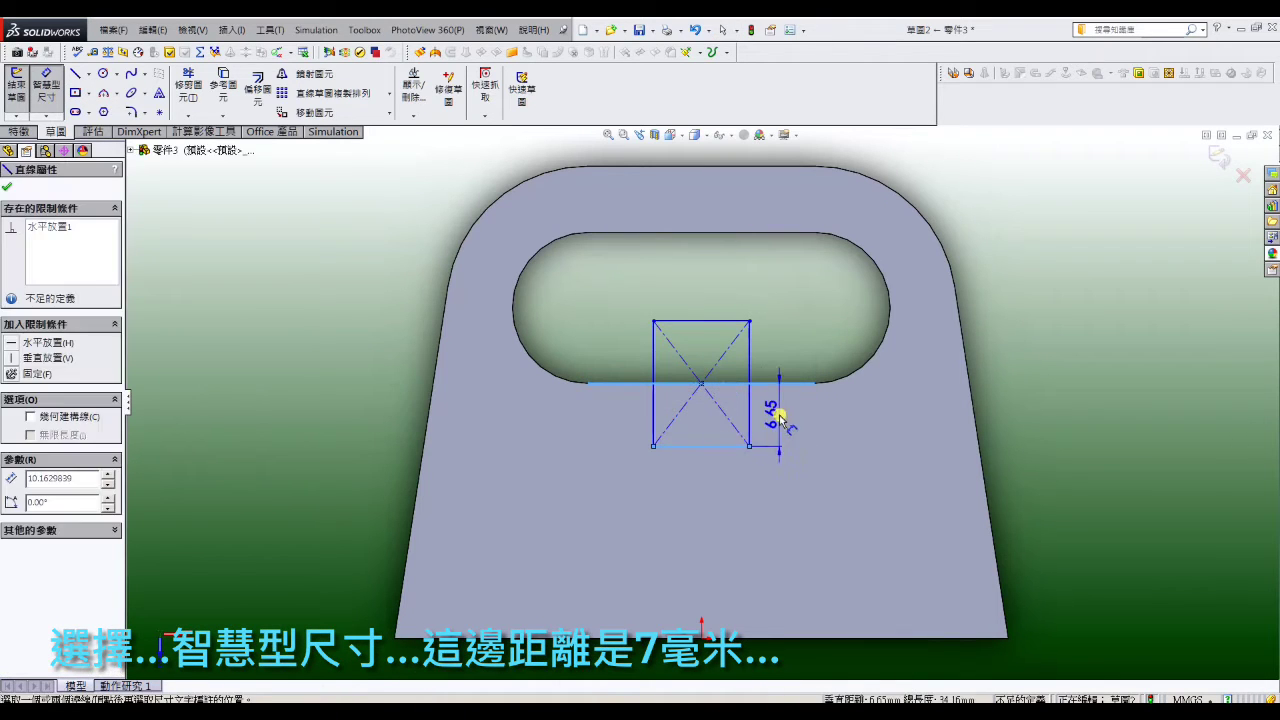
pyautogui.click(777, 420)
pyautogui.write('7')
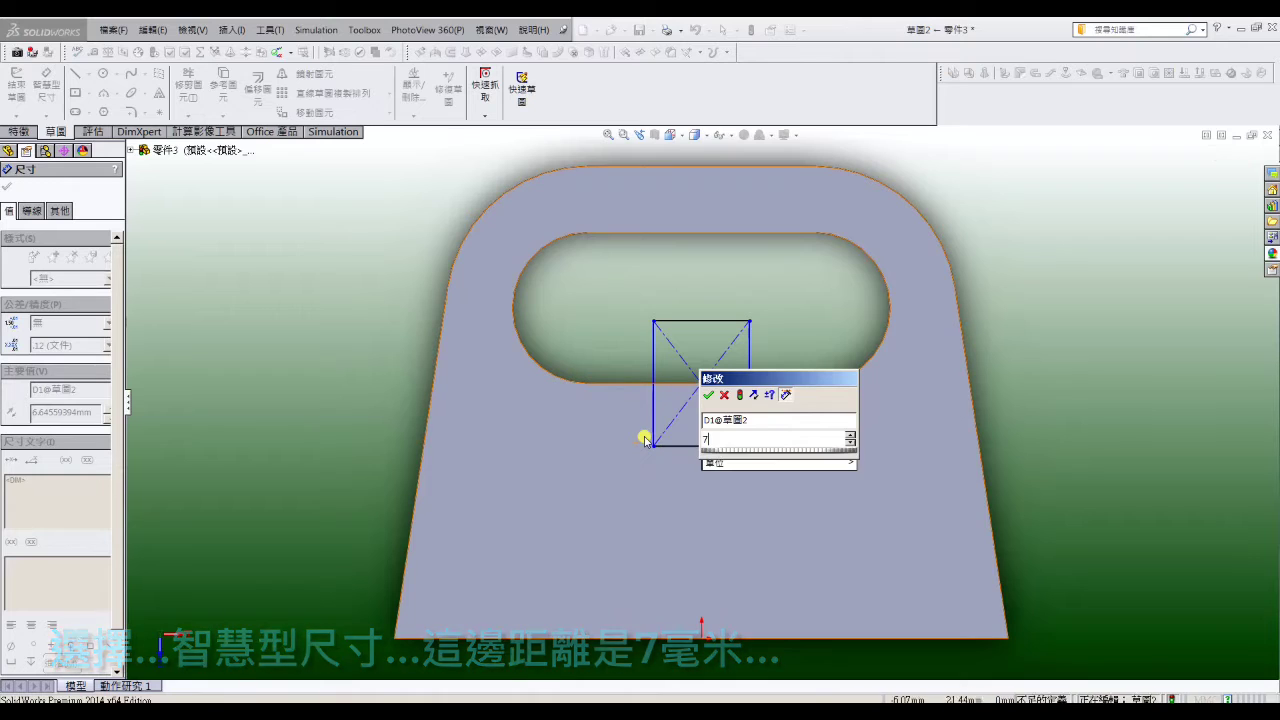
pyautogui.press('Return')
pyautogui.click(701, 449)
pyautogui.click(704, 474)
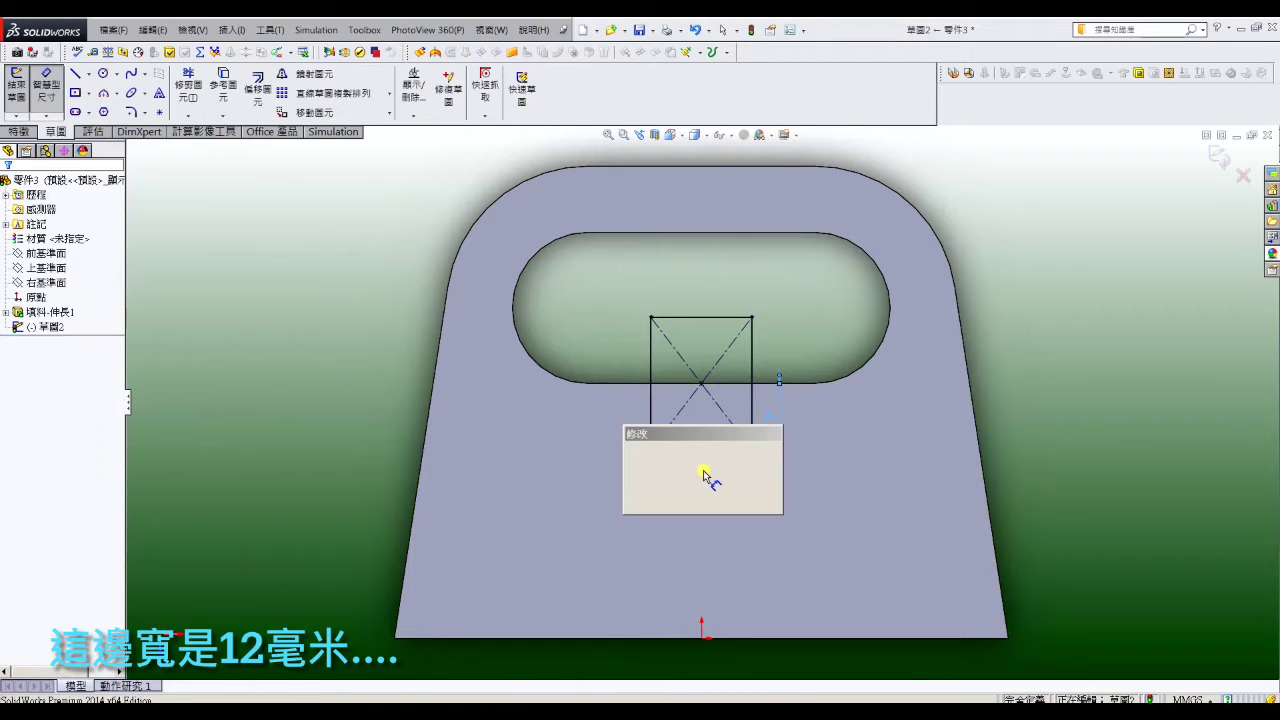
pyautogui.write('12')
pyautogui.press('Return')
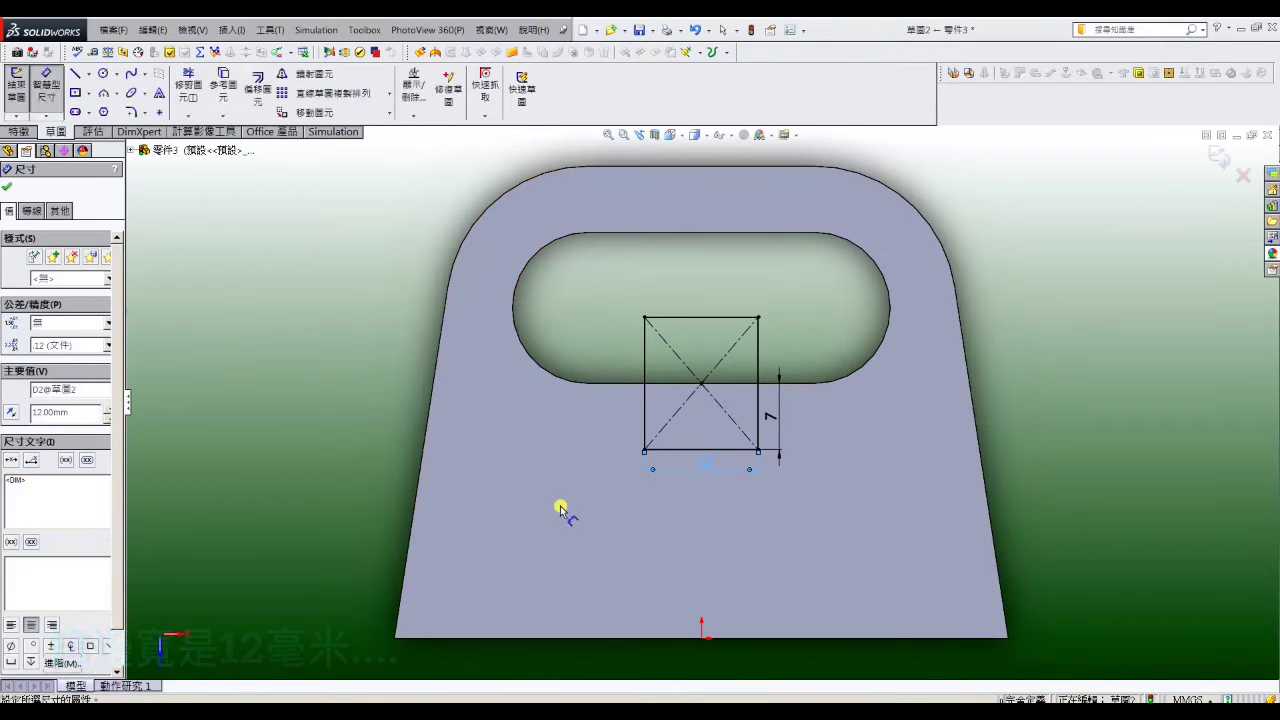
pyautogui.click(18, 131)
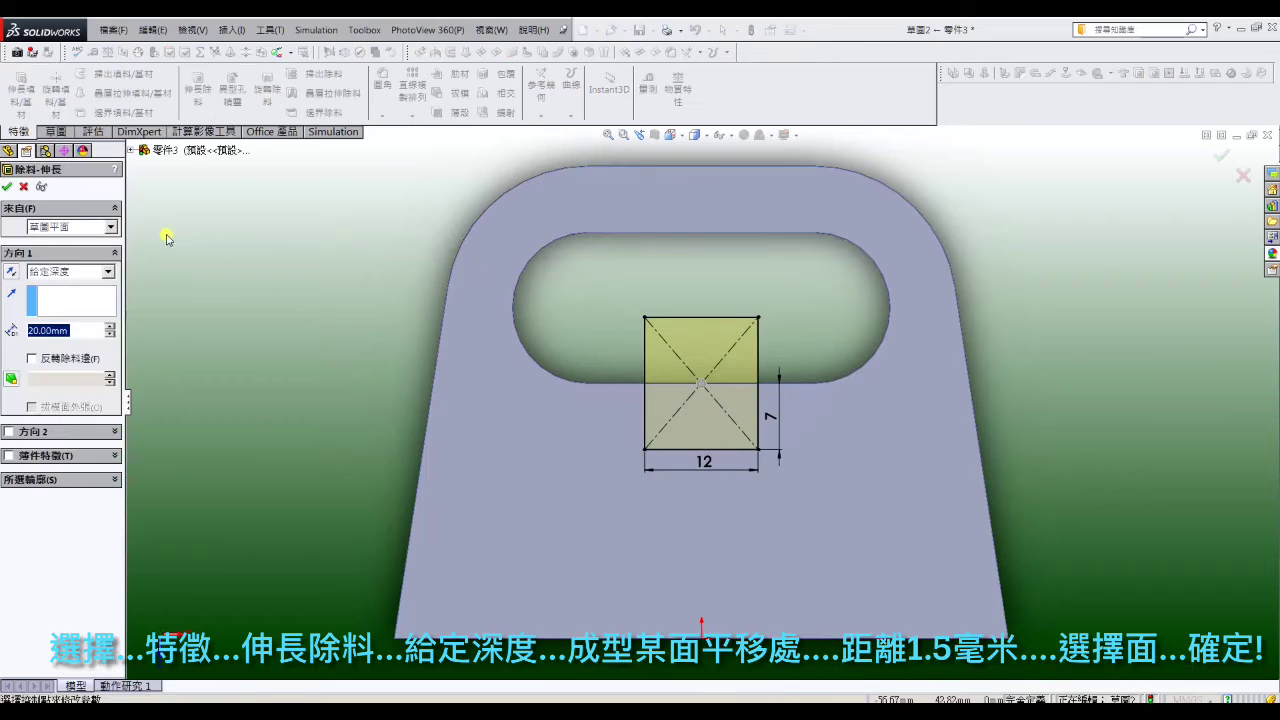
# Step: Cut the rectangle with a 1.5 mm offset from the front face, then sketch on that face
pyautogui.click(109, 272)
pyautogui.click(100, 354)
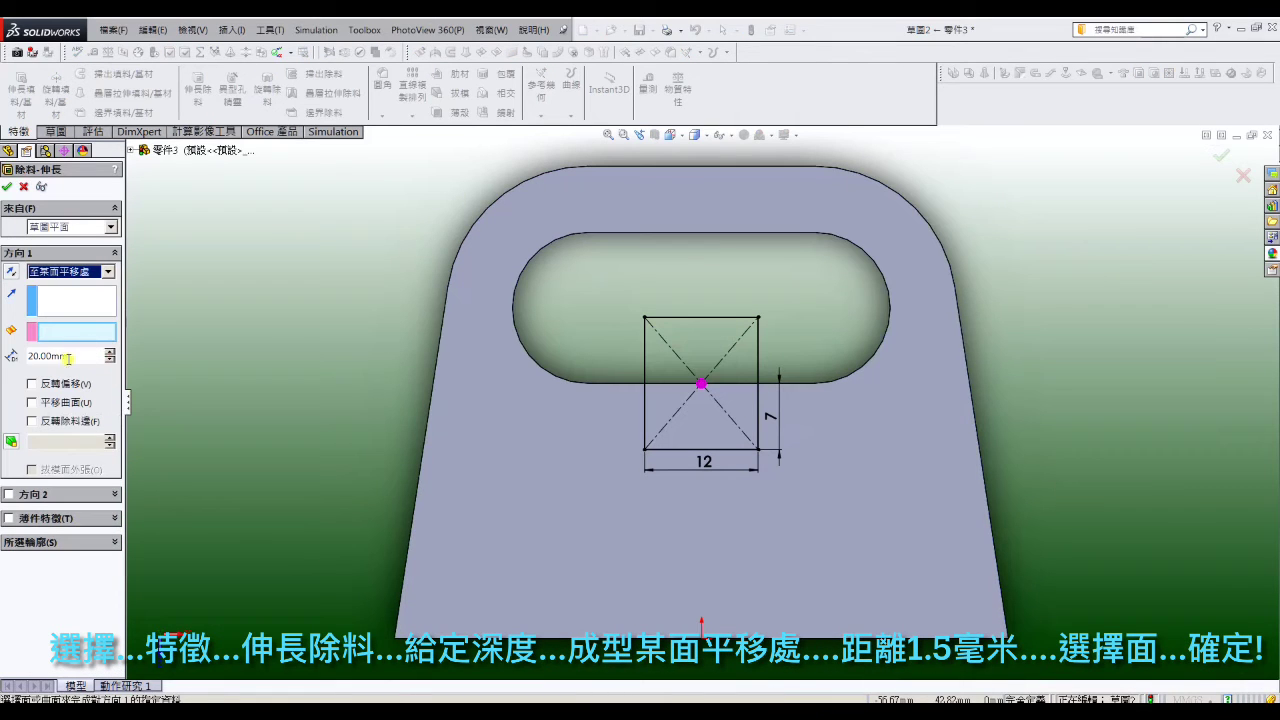
pyautogui.write('1')
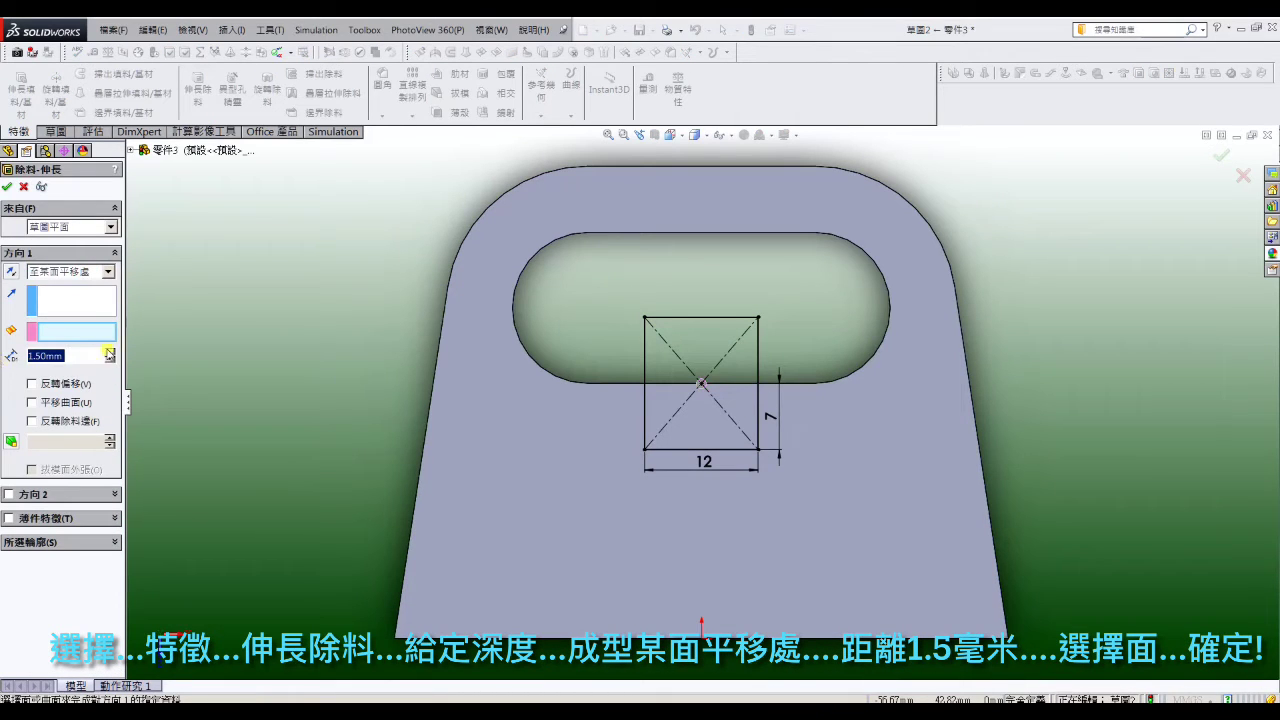
pyautogui.moveTo(261, 331)
pyautogui.mouseDown(button='middle')
pyautogui.moveTo(571, 380)
pyautogui.moveTo(216, 253)
pyautogui.moveTo(540, 343)
pyautogui.moveTo(603, 417)
pyautogui.moveTo(432, 326)
pyautogui.mouseUp(button='middle')
pyautogui.click(571, 380)
pyautogui.click(8, 187)
pyautogui.click(577, 473)
pyautogui.click(691, 443)
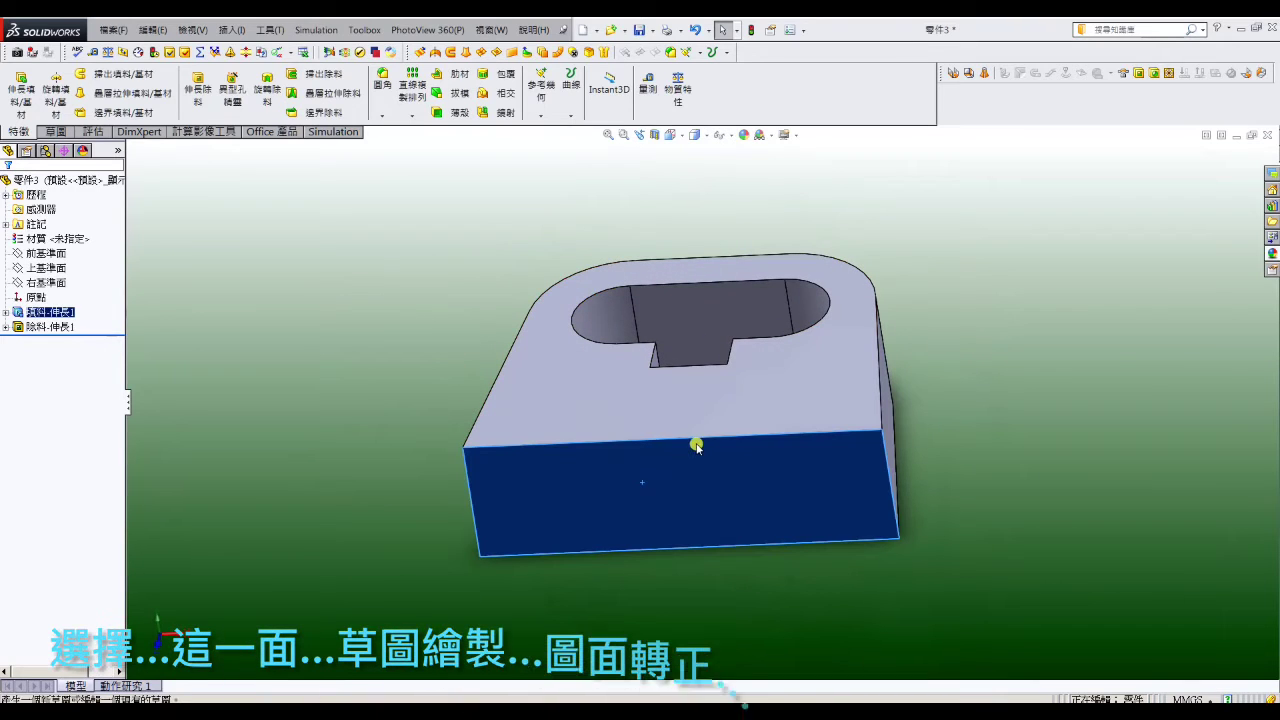
# Step: View the front face normal and draw a vertical construction line up from the bottom edge's middle
pyautogui.click(670, 134)
pyautogui.click(737, 206)
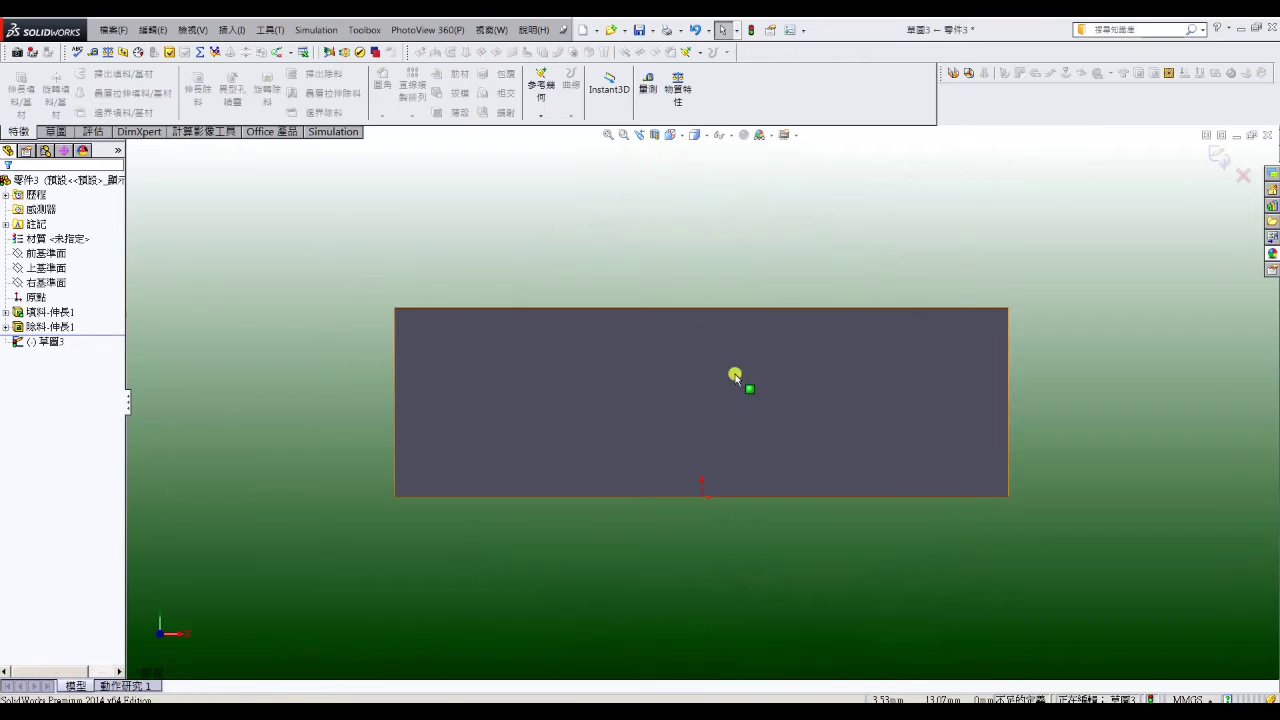
pyautogui.click(58, 132)
pyautogui.click(74, 78)
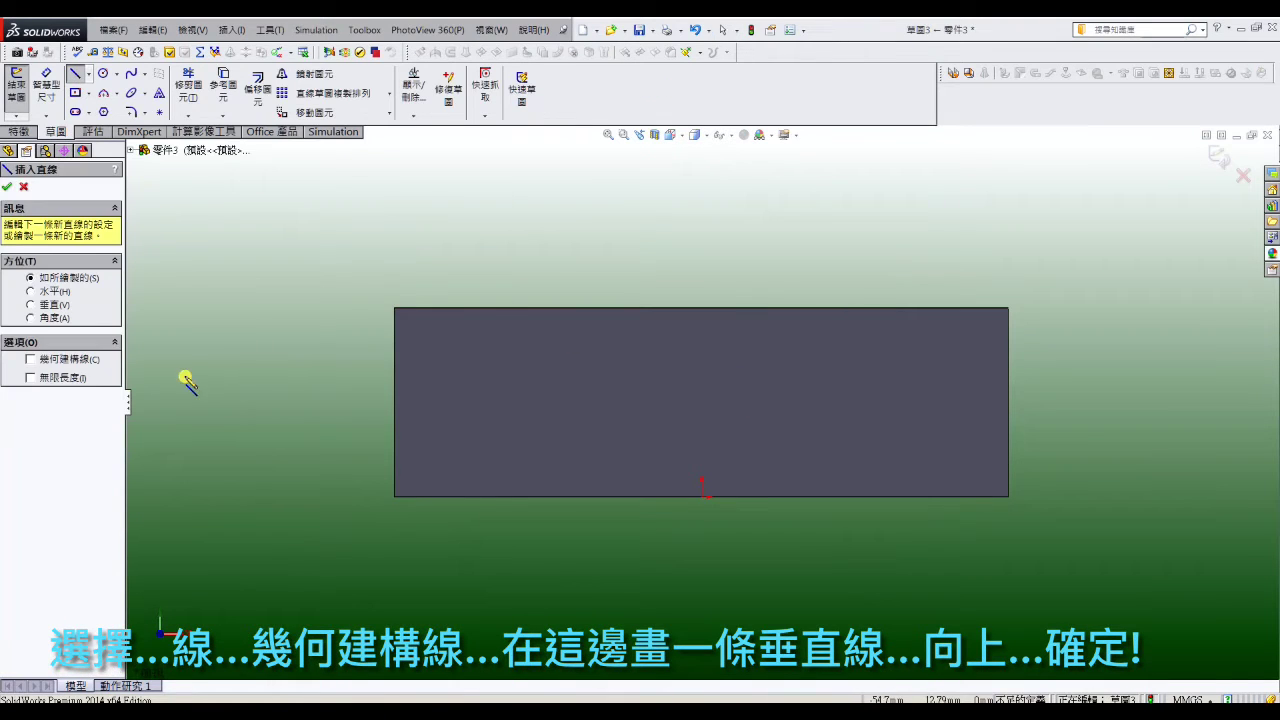
pyautogui.click(700, 497)
pyautogui.click(700, 343)
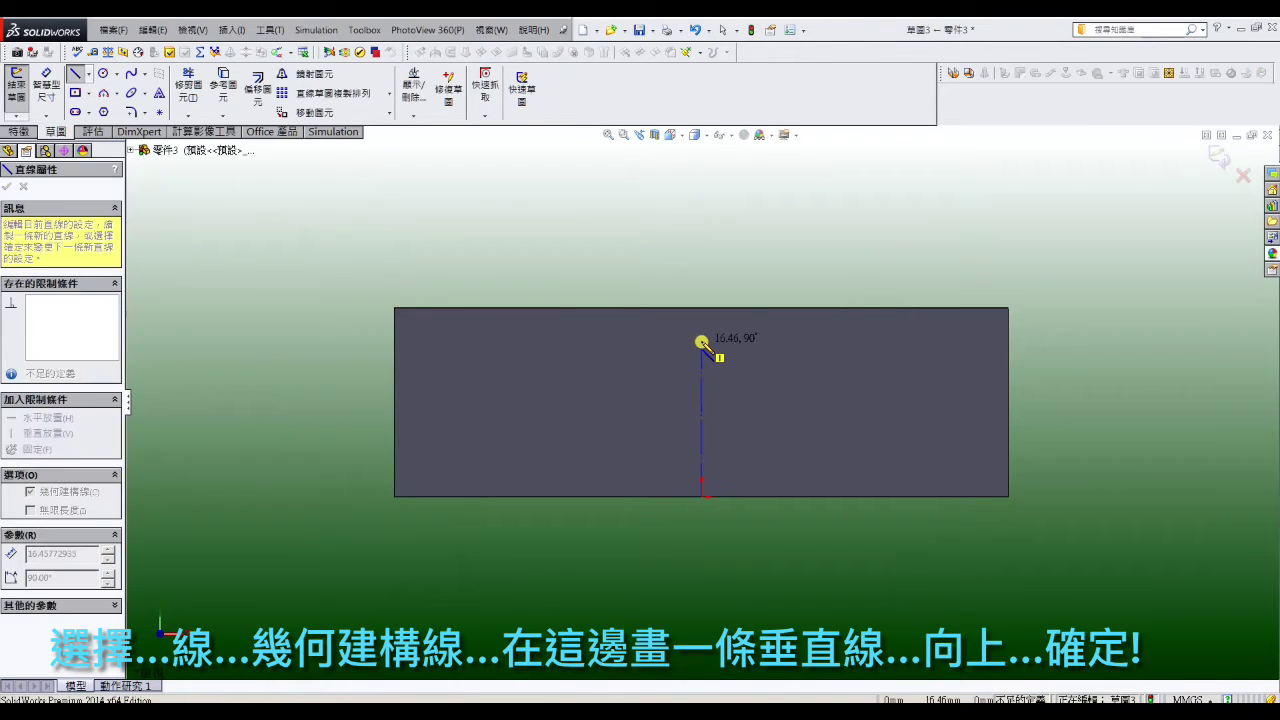
pyautogui.rightClick(700, 343)
pyautogui.click(727, 220)
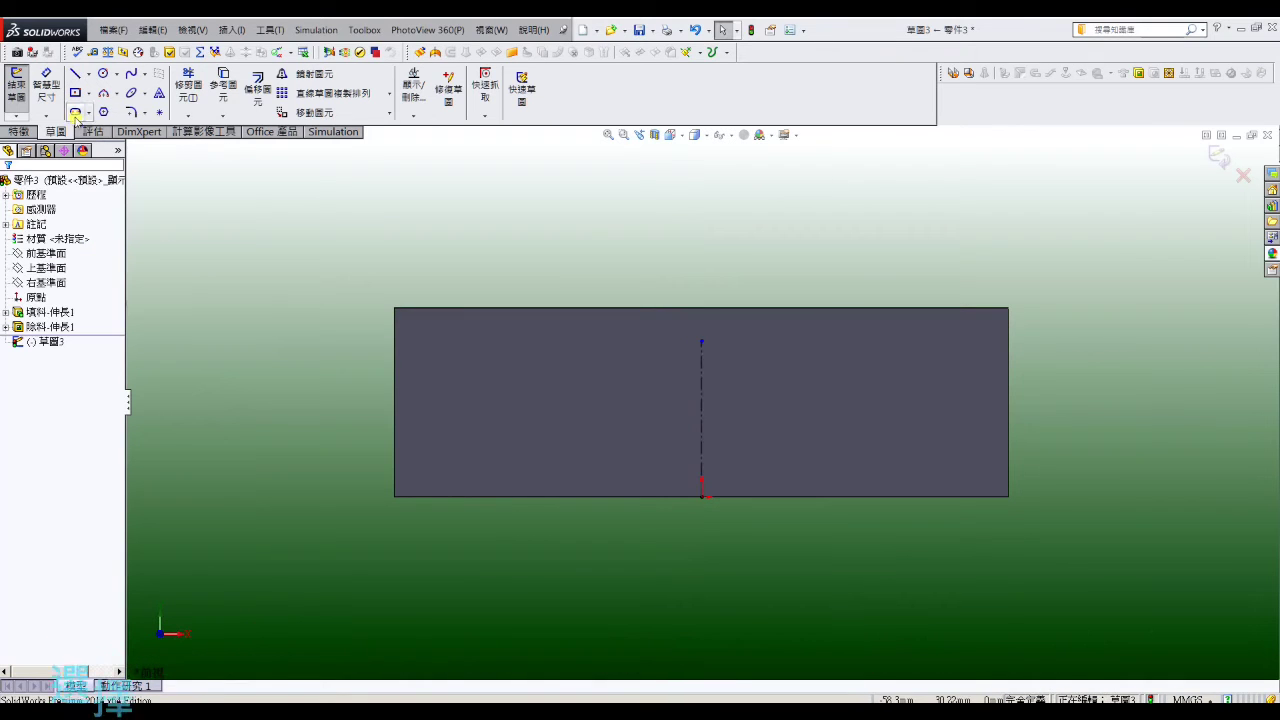
# Step: Draw a three-point arc across the face, coincident with the centerline and symmetric about it
pyautogui.click(103, 92)
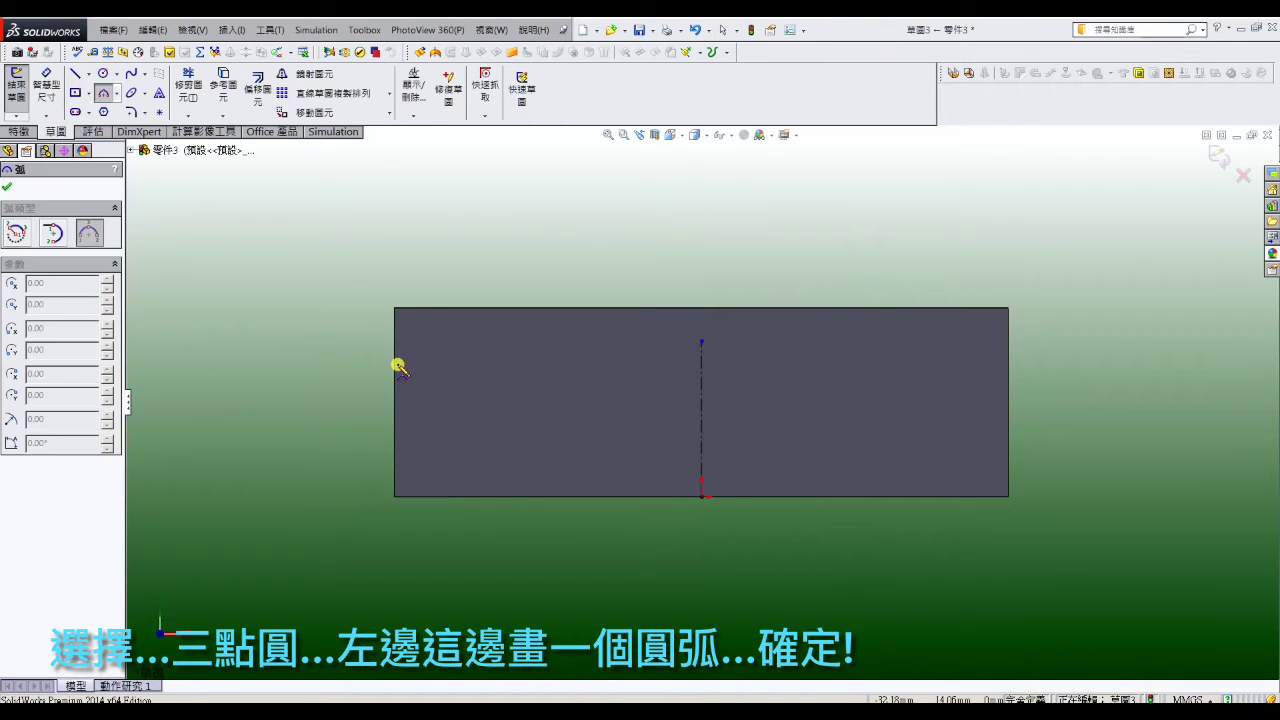
pyautogui.click(1007, 364)
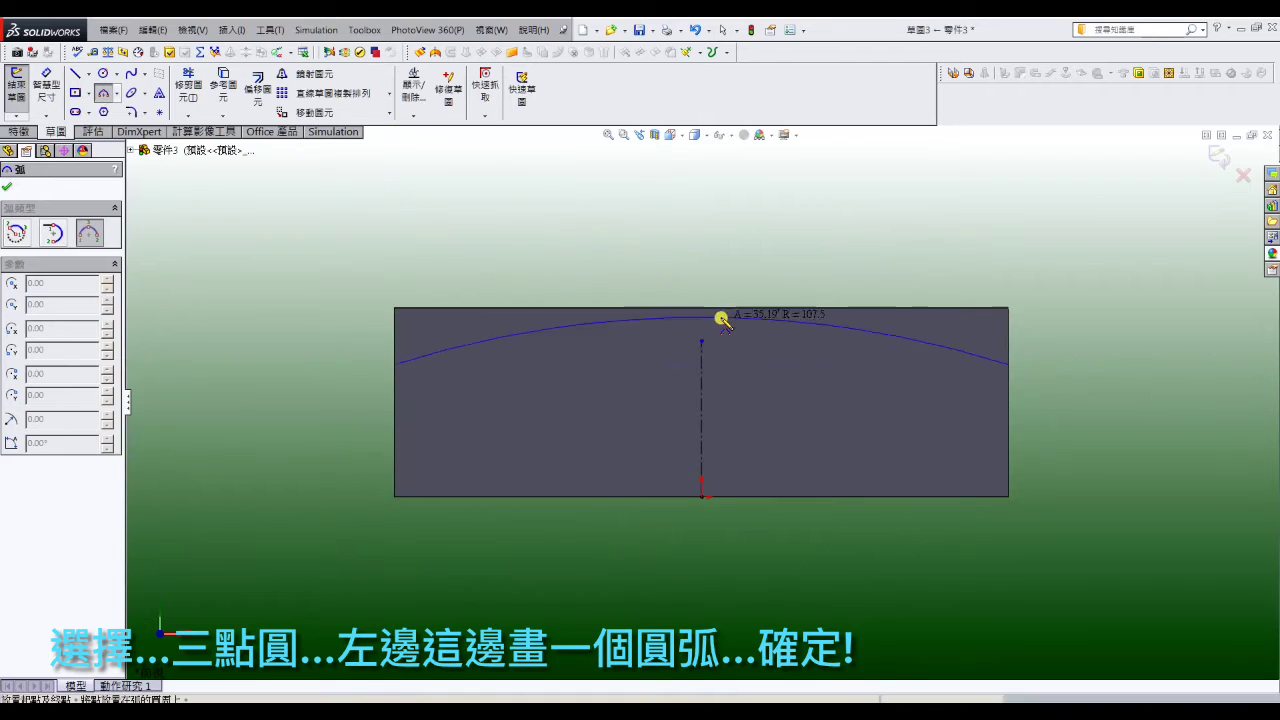
pyautogui.click(709, 330)
pyautogui.rightClick(712, 325)
pyautogui.click(744, 257)
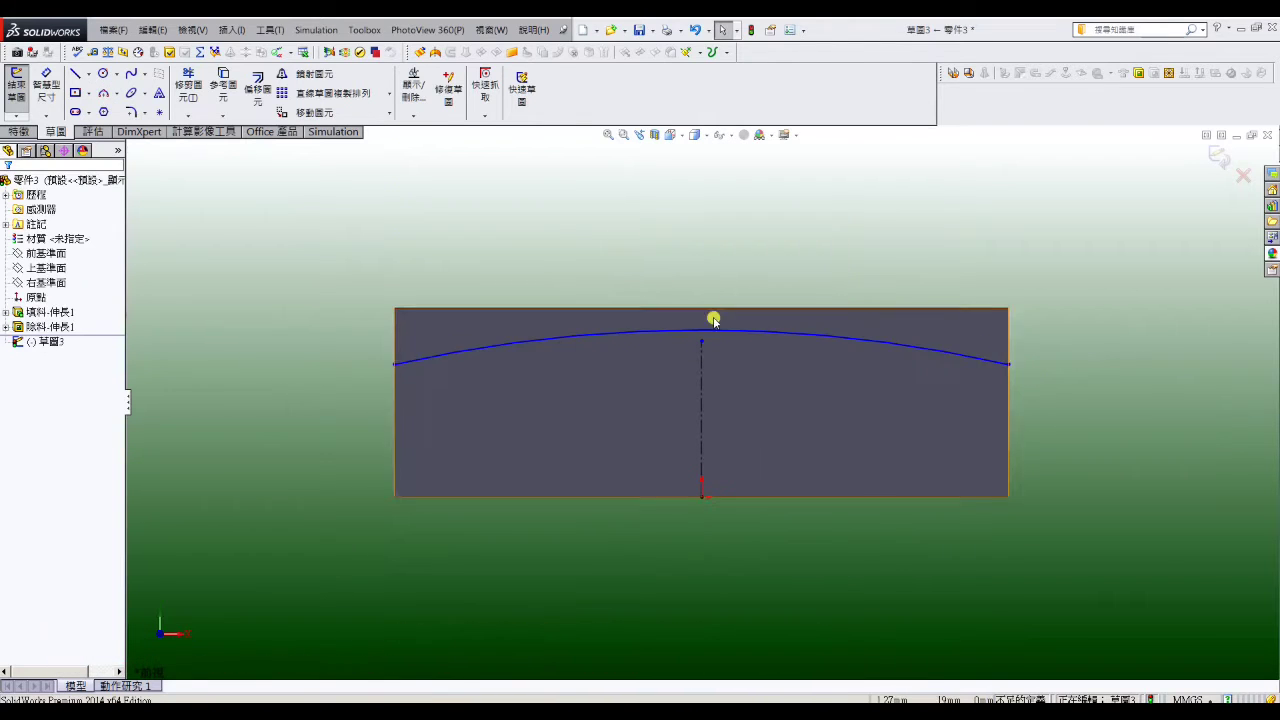
pyautogui.click(706, 331)
pyautogui.keyDown('ctrl'); pyautogui.click(705, 343); pyautogui.keyUp('ctrl')
pyautogui.click(40, 440)
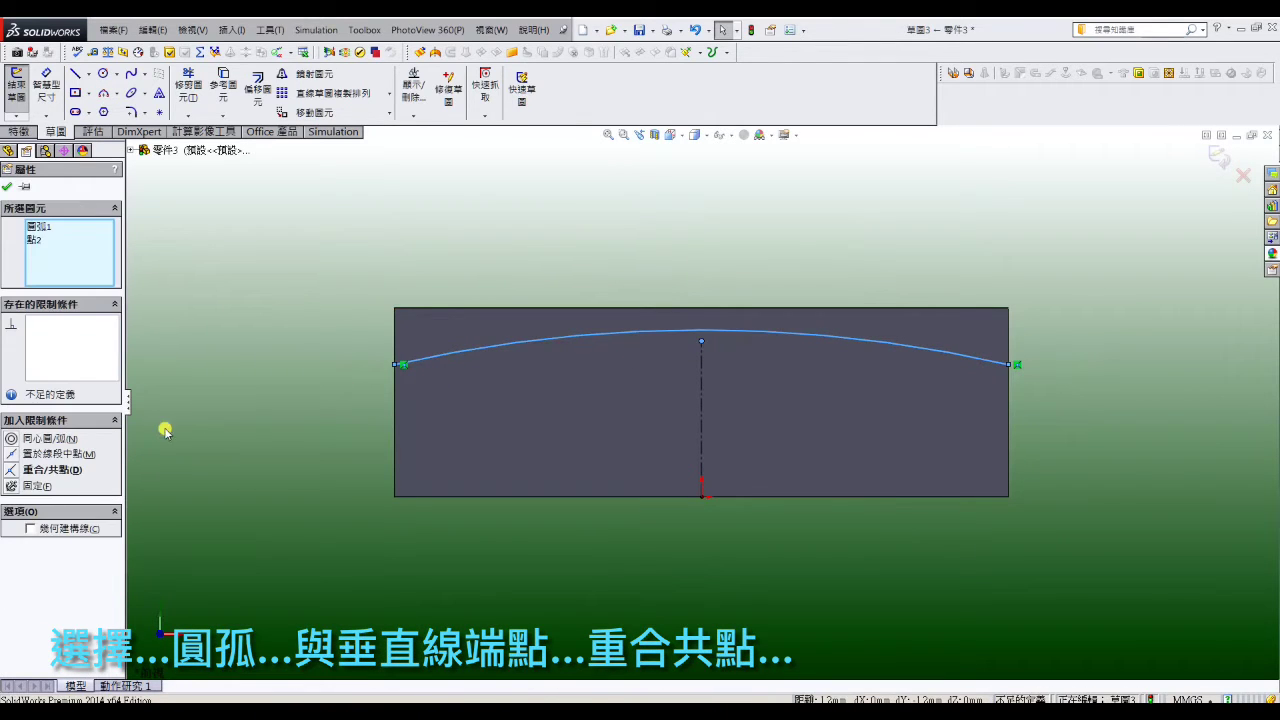
pyautogui.click(288, 289)
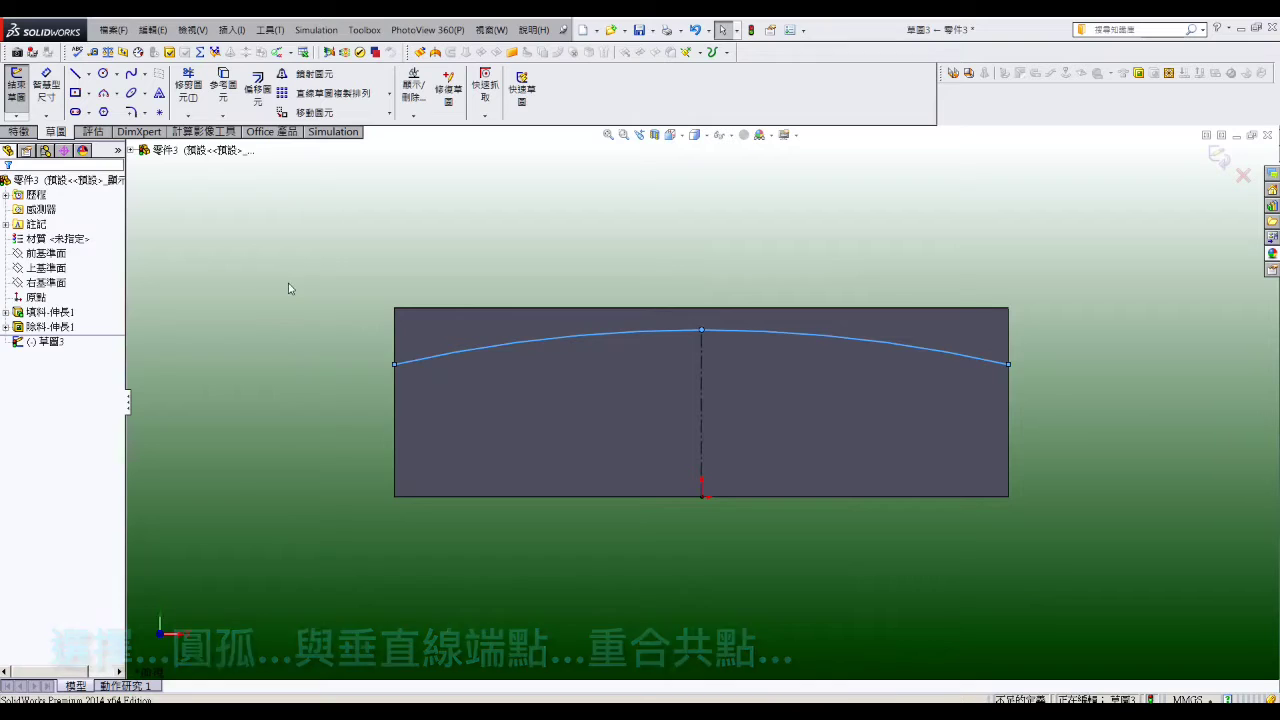
pyautogui.click(394, 364)
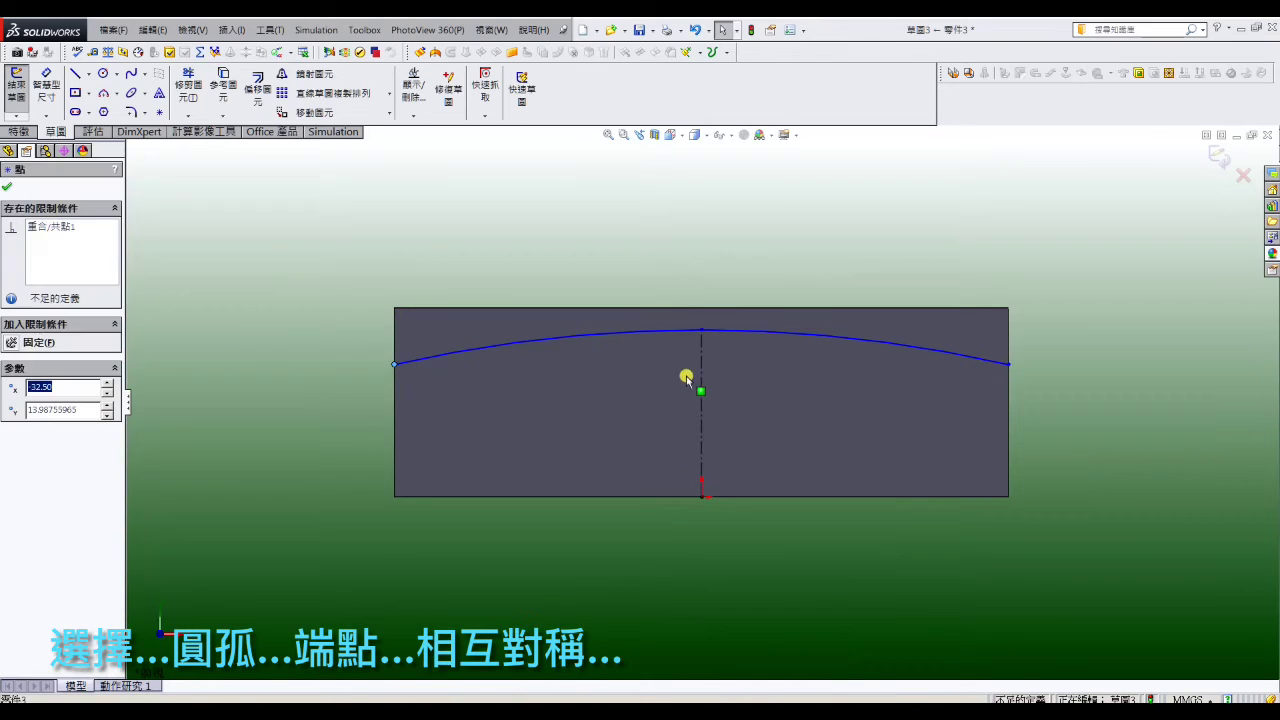
pyautogui.keyDown('ctrl'); pyautogui.click(1008, 368); pyautogui.keyUp('ctrl')
pyautogui.click(45, 350)
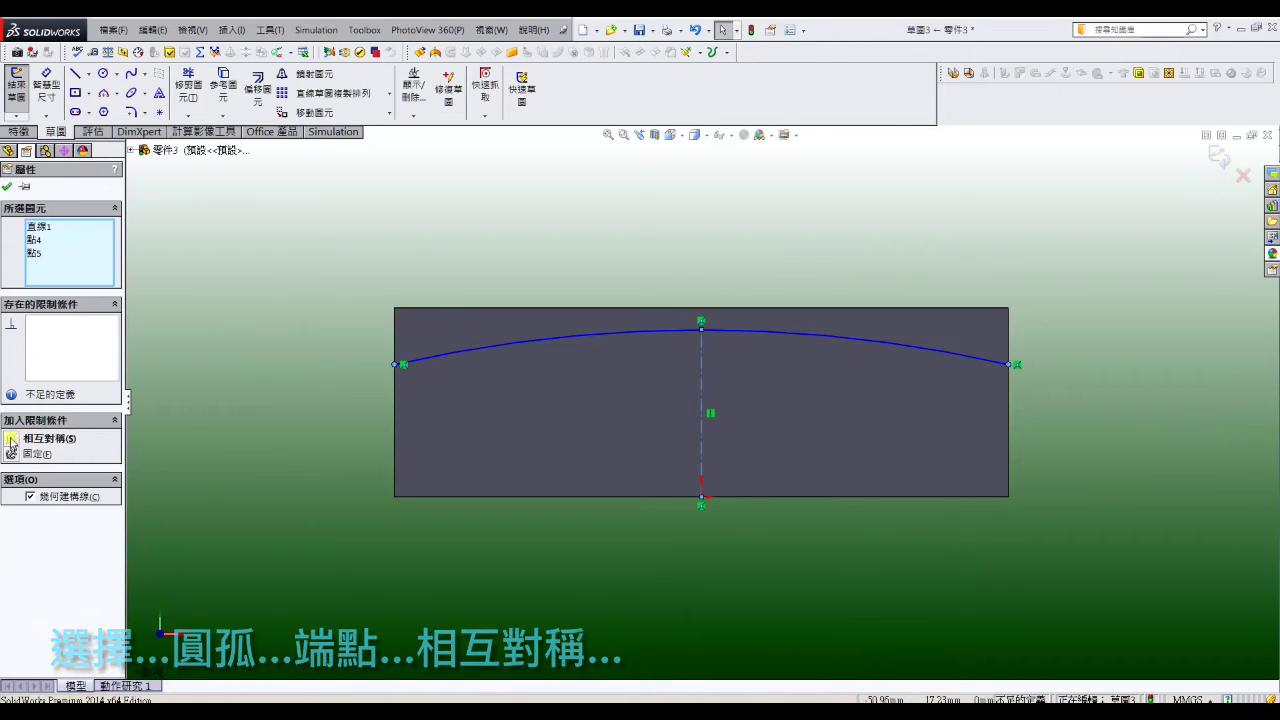
pyautogui.click(226, 240)
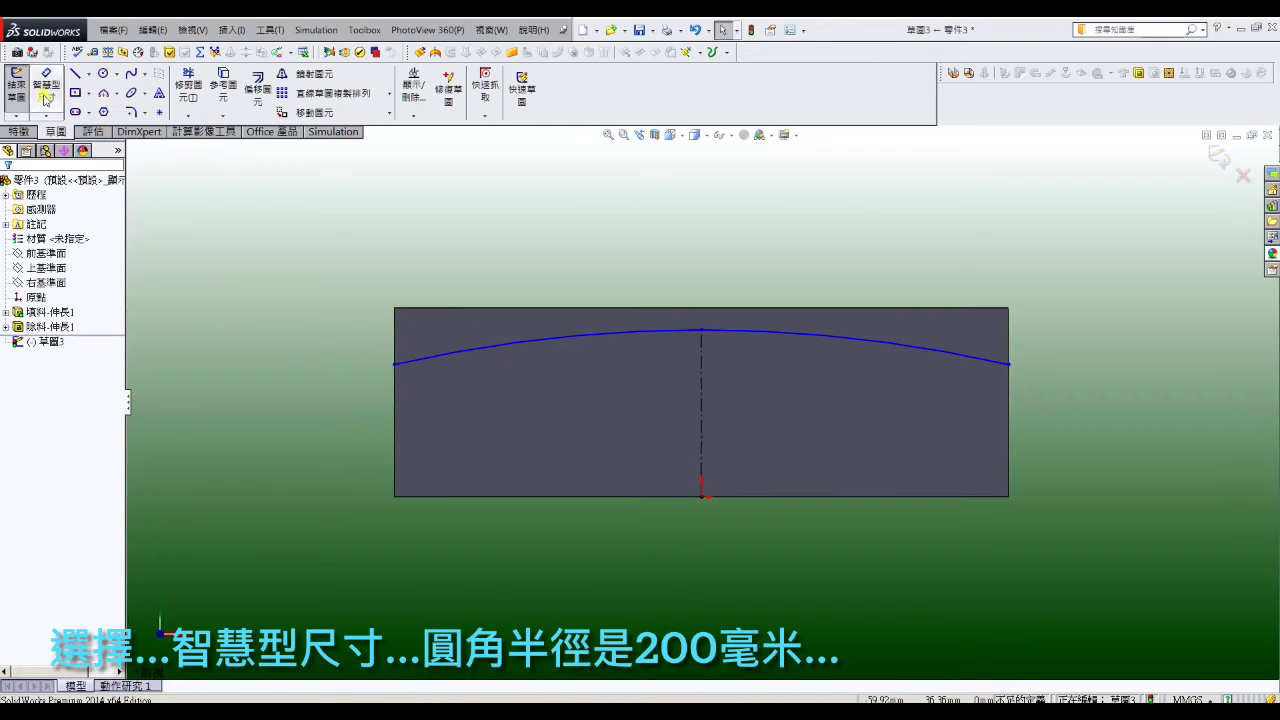
# Step: Dimension the arc radius to 200 mm and place its height dimension
pyautogui.click(570, 338)
pyautogui.click(598, 390)
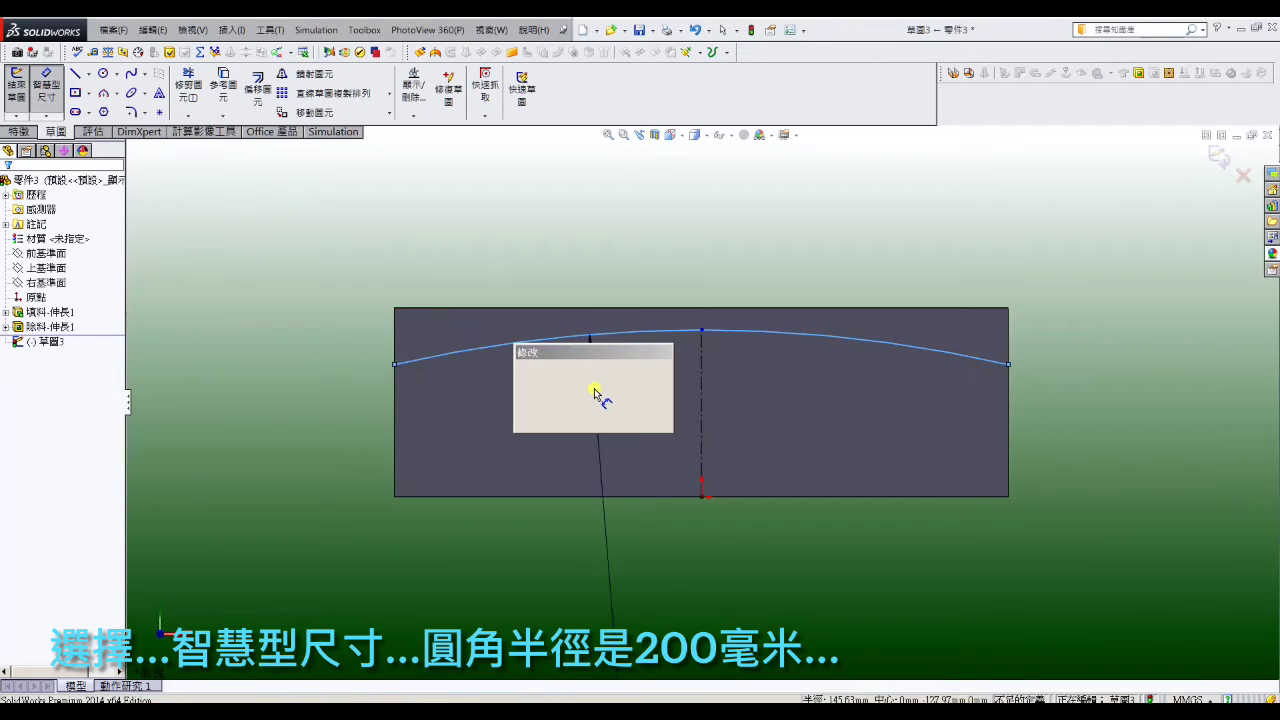
pyautogui.write('200')
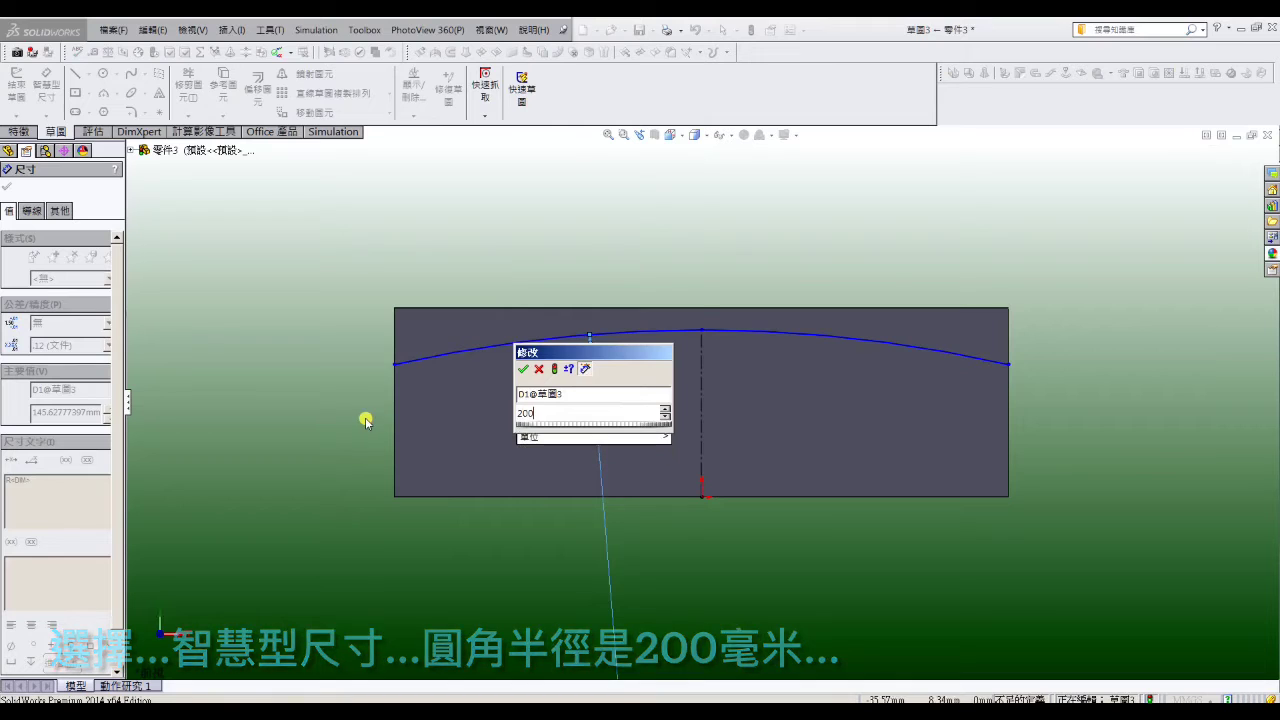
pyautogui.press('Return')
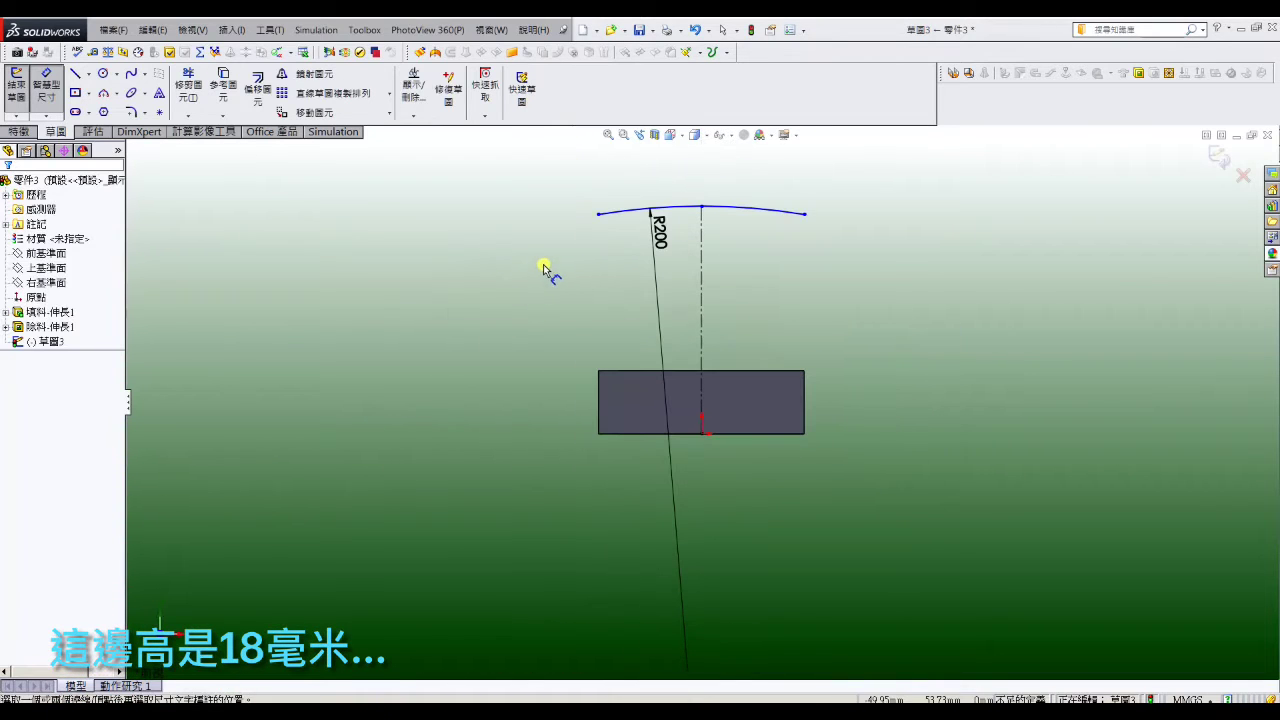
pyautogui.click(702, 326)
pyautogui.click(737, 332)
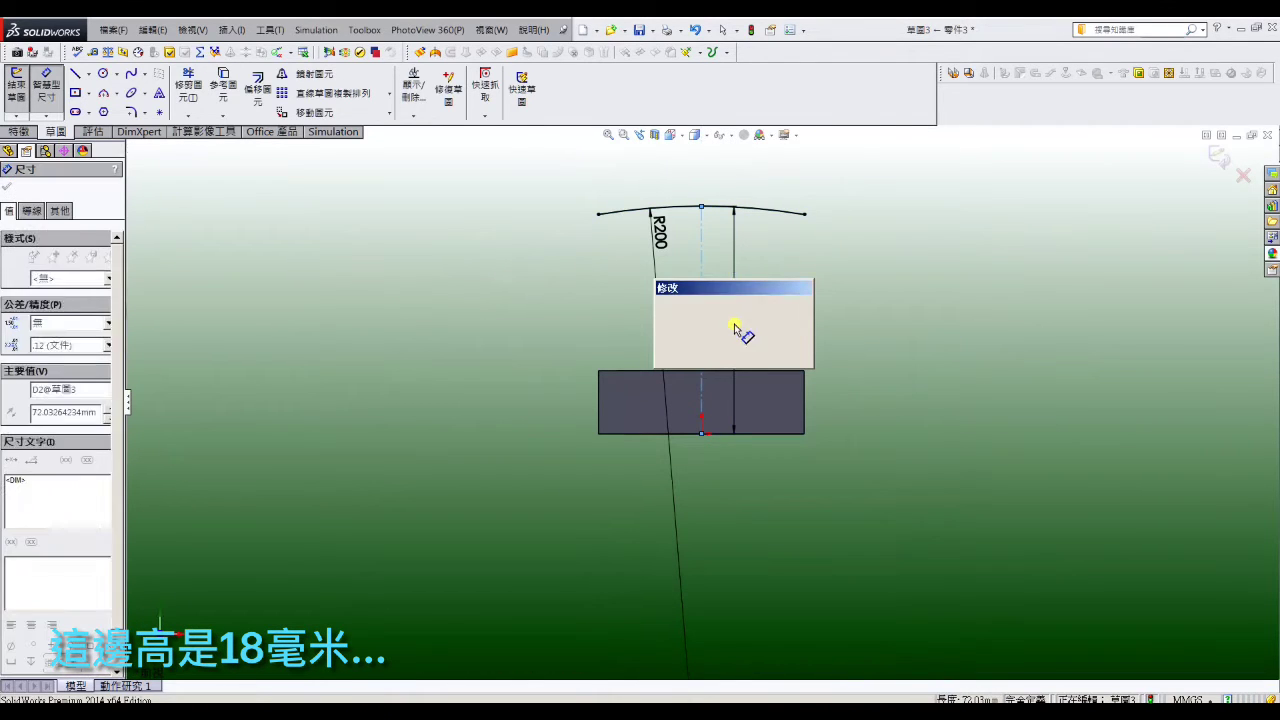
# Step: Set the arc height to 18 mm and convert the front face's edges into the sketch
pyautogui.write('18')
pyautogui.press('Return')
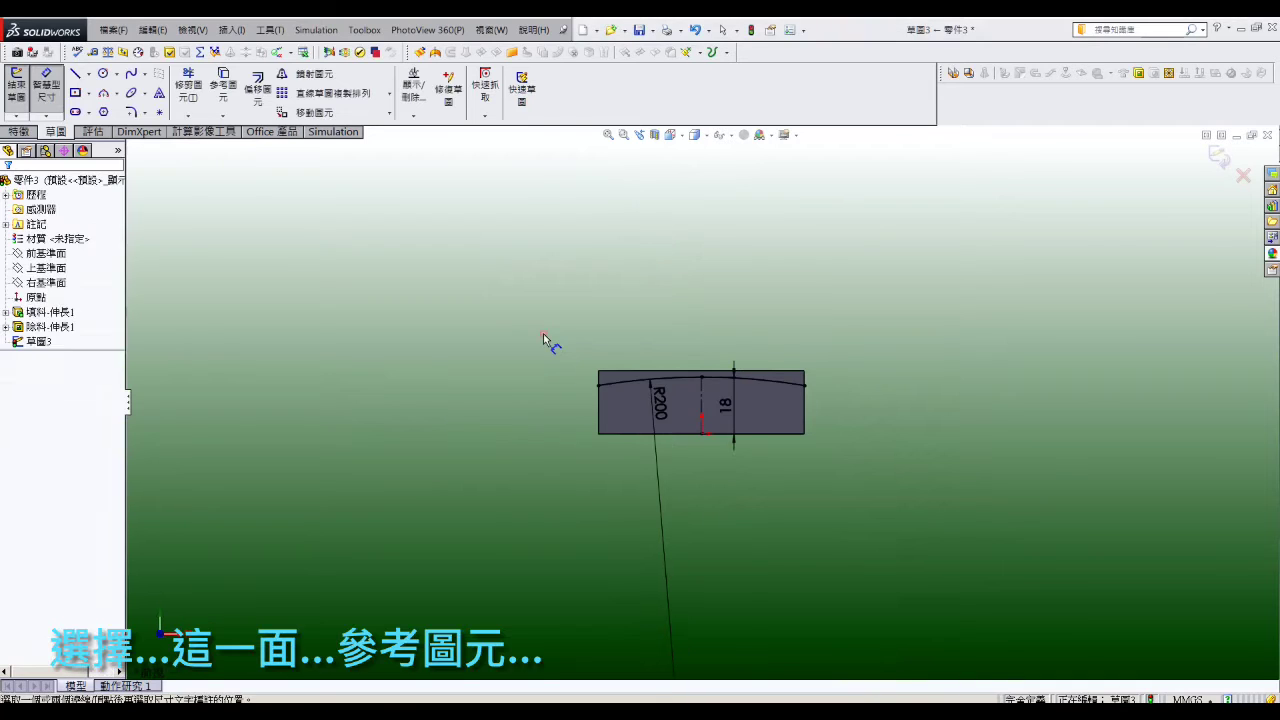
pyautogui.rightClick(545, 320)
pyautogui.click(555, 298)
pyautogui.click(633, 397)
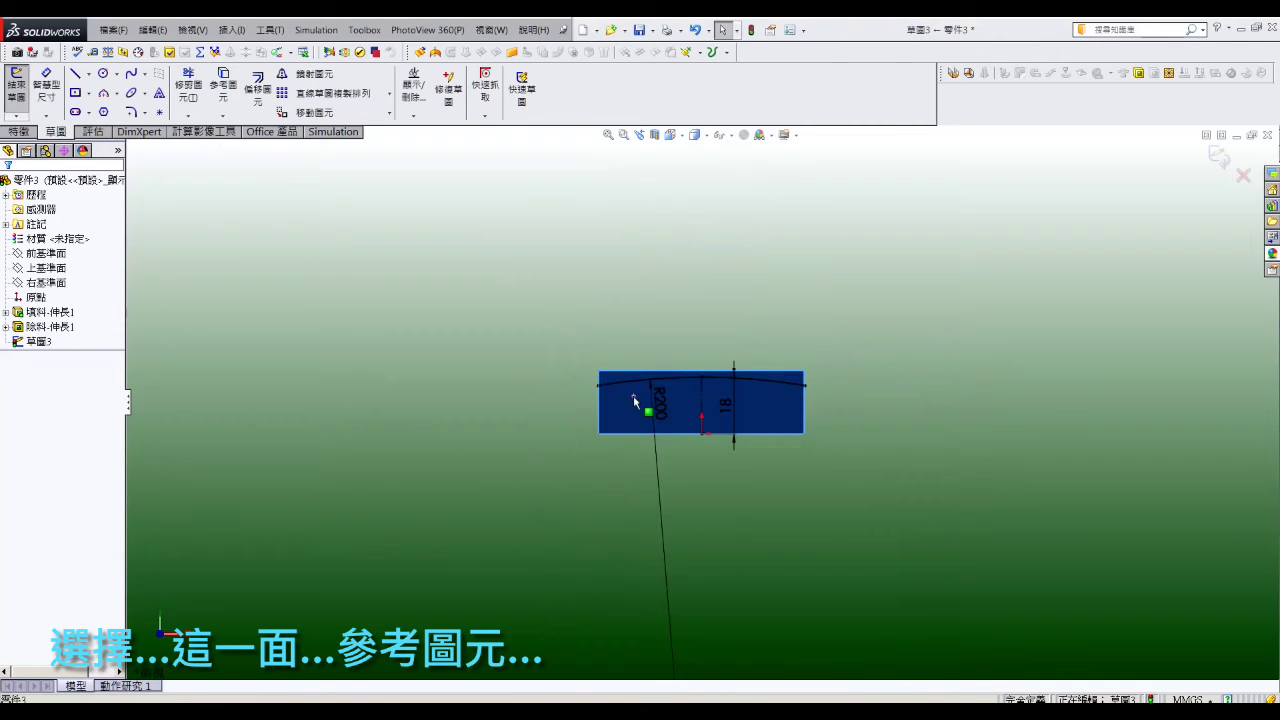
pyautogui.click(223, 88)
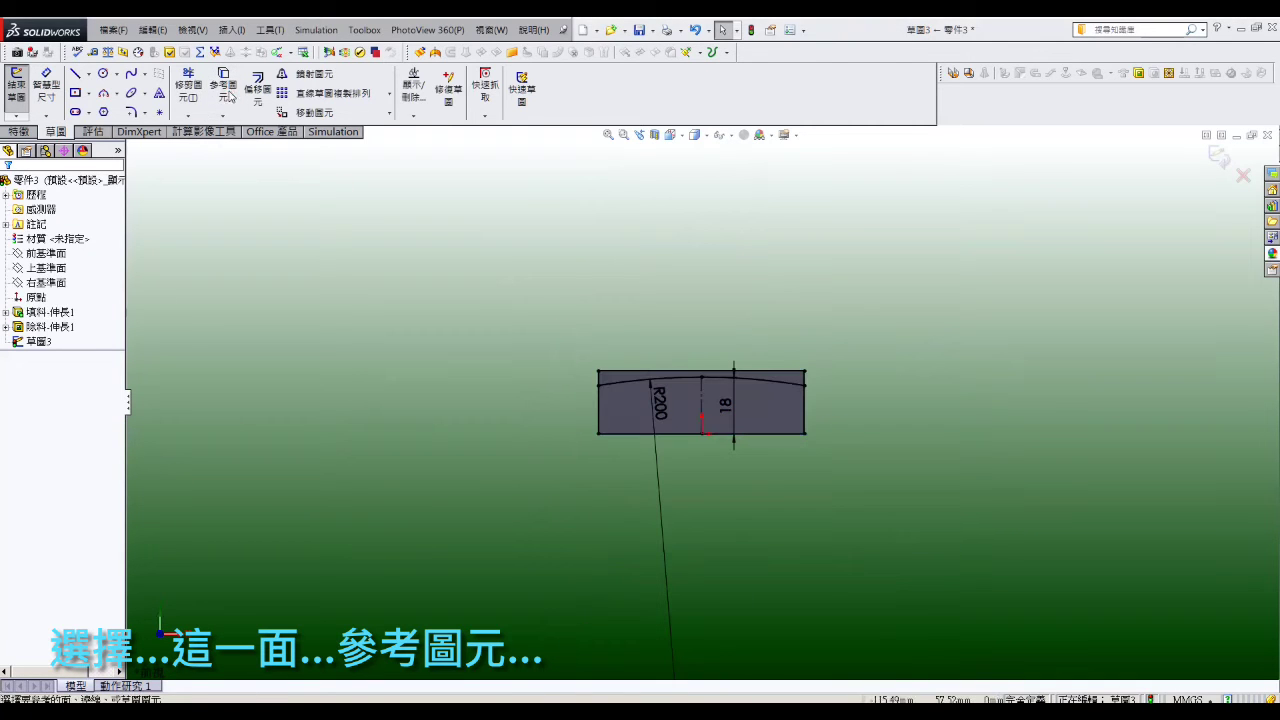
# Step: Extrude-cut the region above the arc Through All, leaving a curved top
pyautogui.click(20, 131)
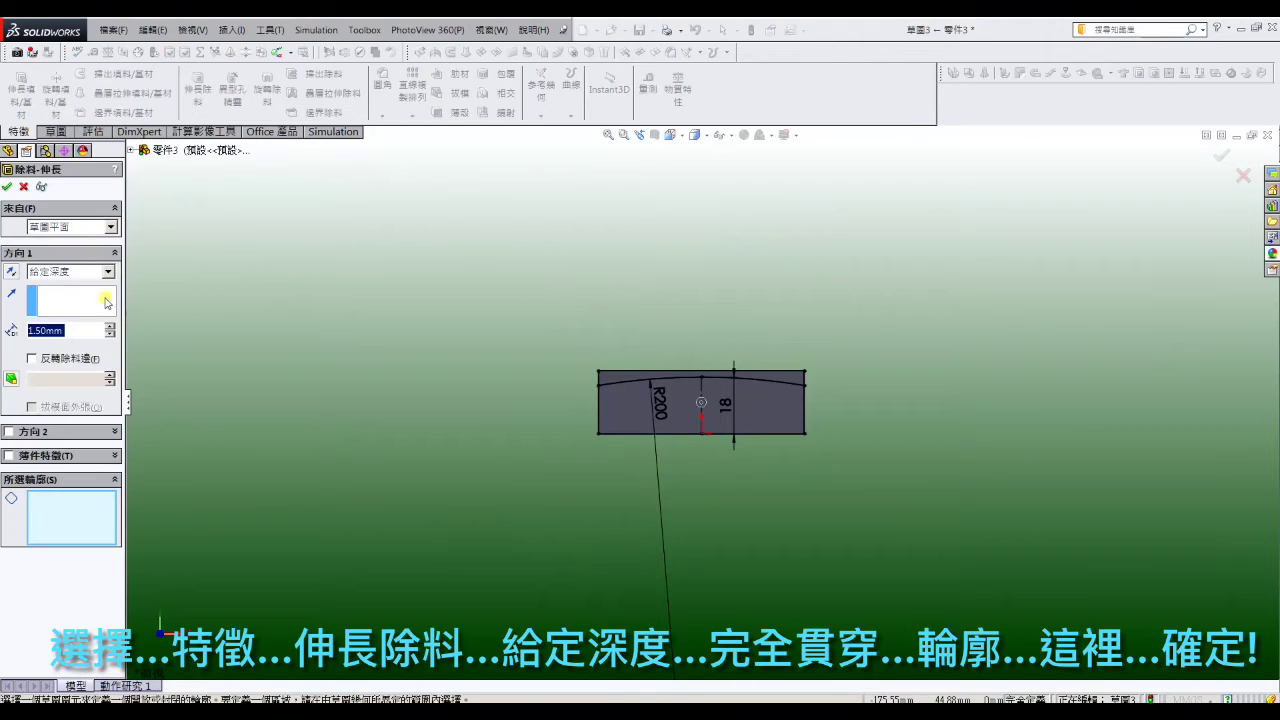
pyautogui.click(109, 273)
pyautogui.click(109, 298)
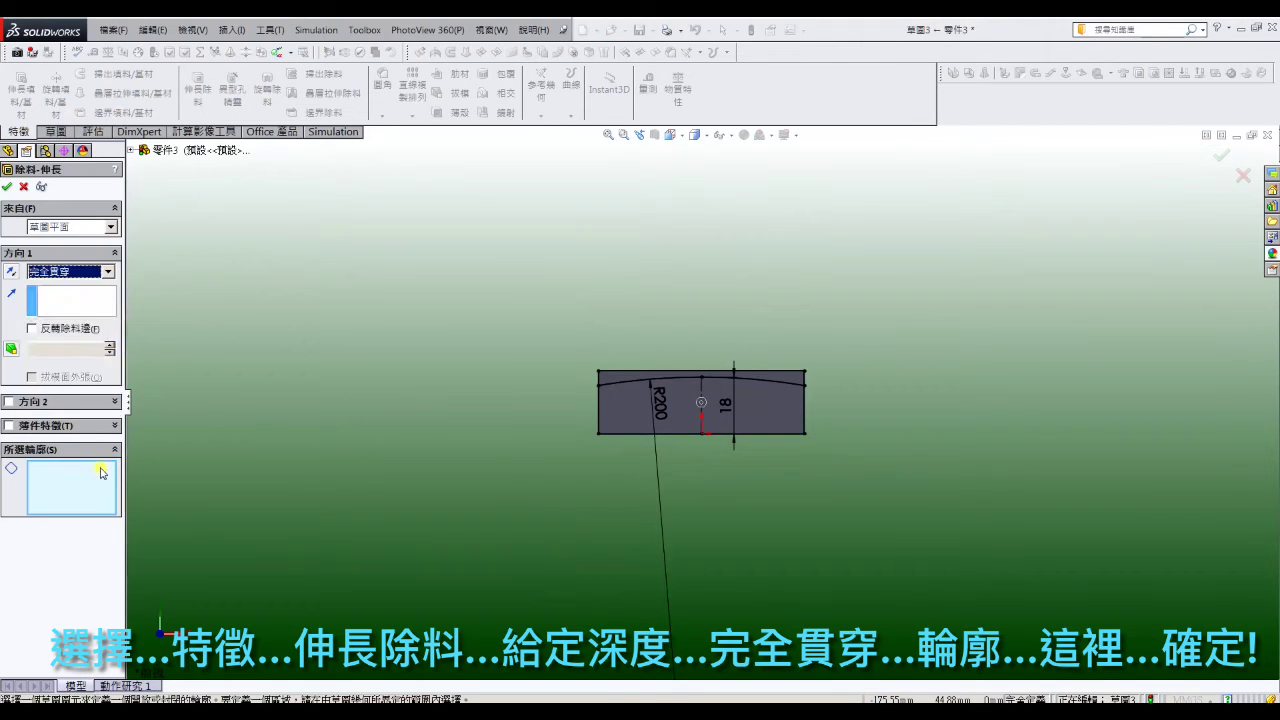
pyautogui.click(614, 376)
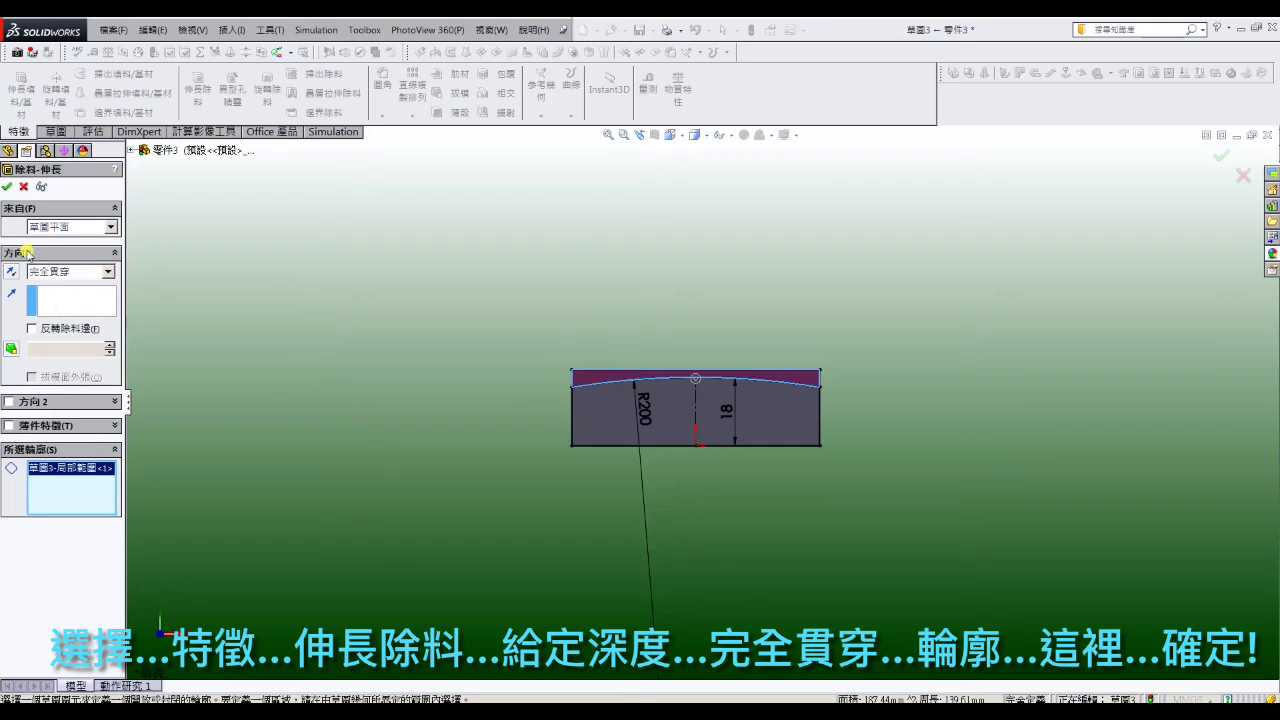
pyautogui.click(8, 188)
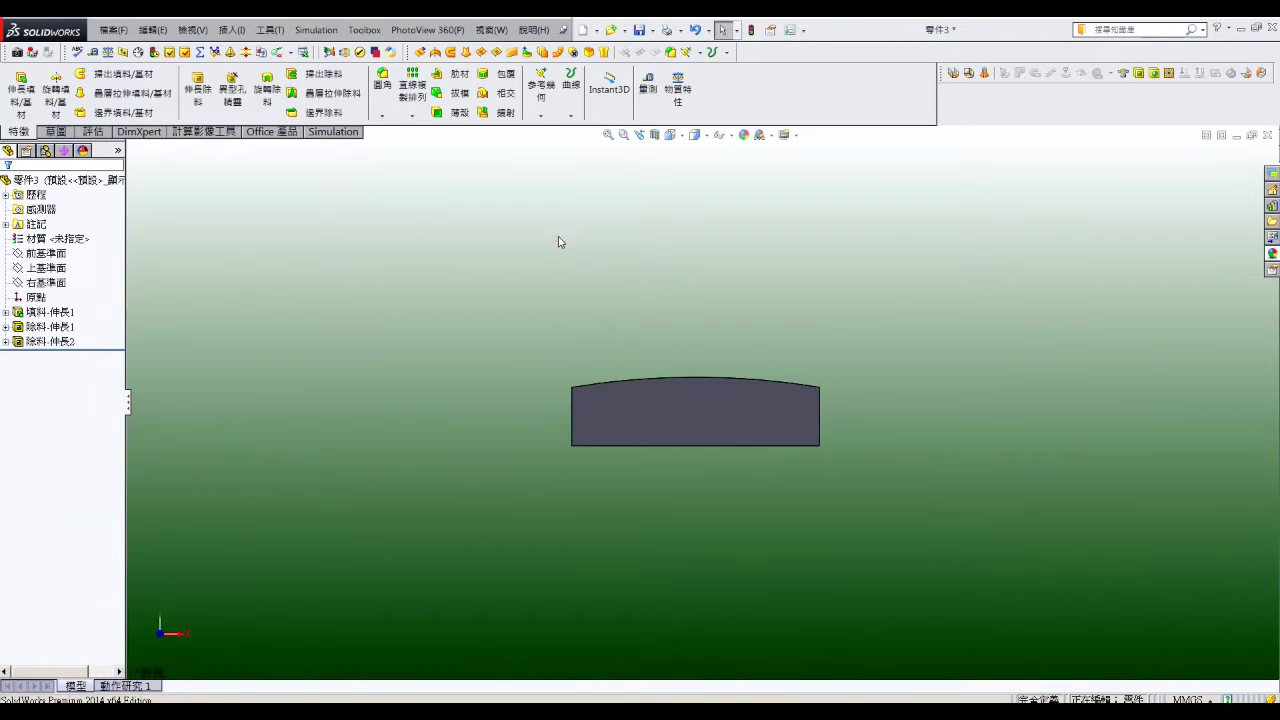
# Step: Start a new sketch on the selected plane and view it Normal To
pyautogui.click(58, 254)
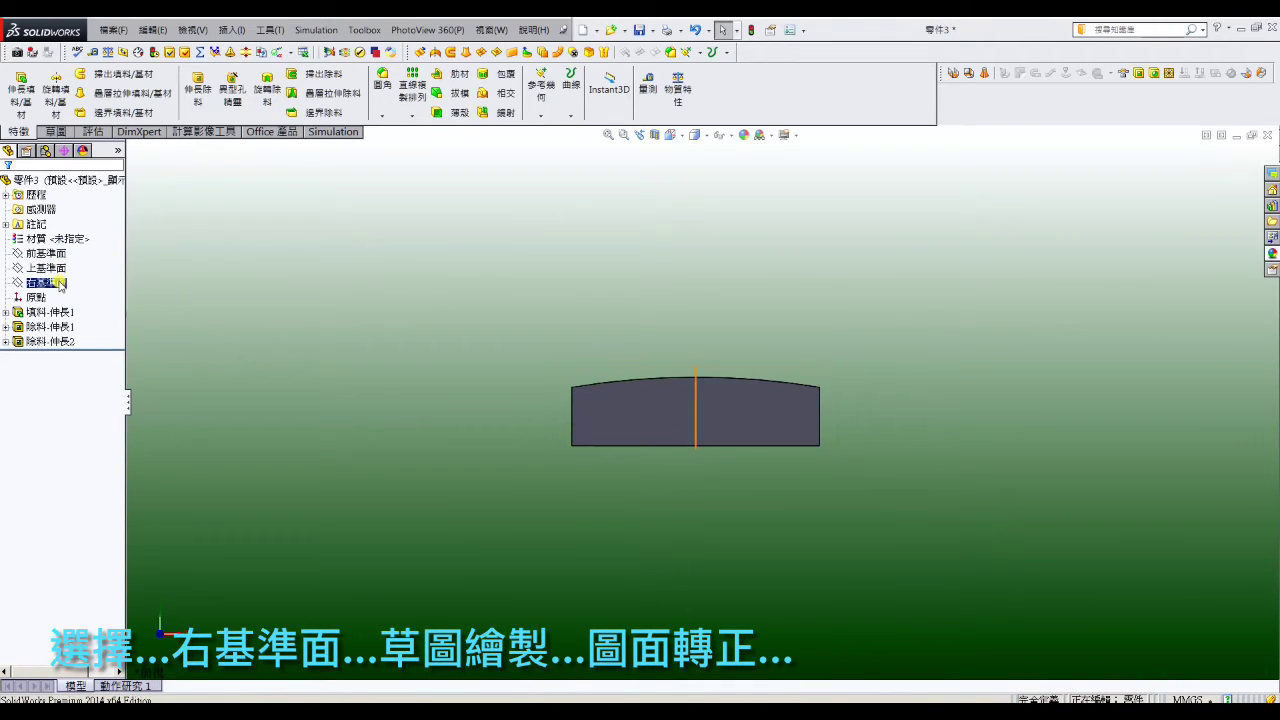
pyautogui.click(177, 251)
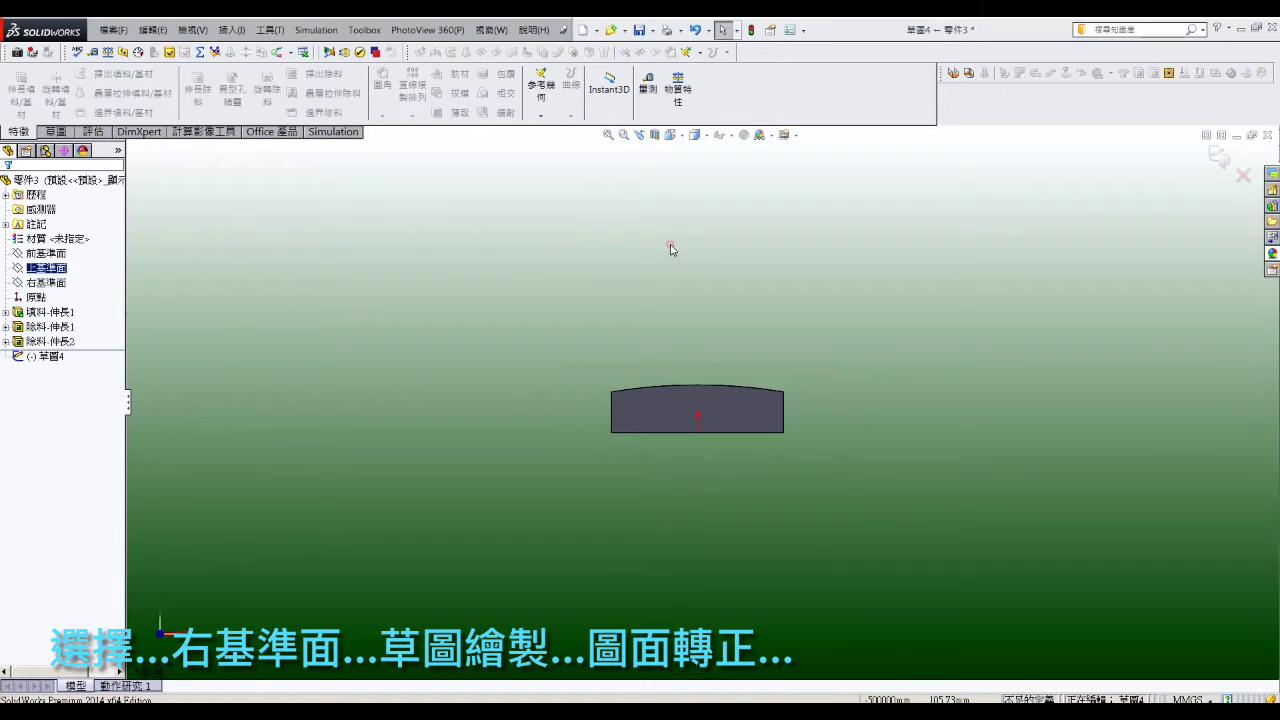
pyautogui.click(683, 138)
pyautogui.click(748, 206)
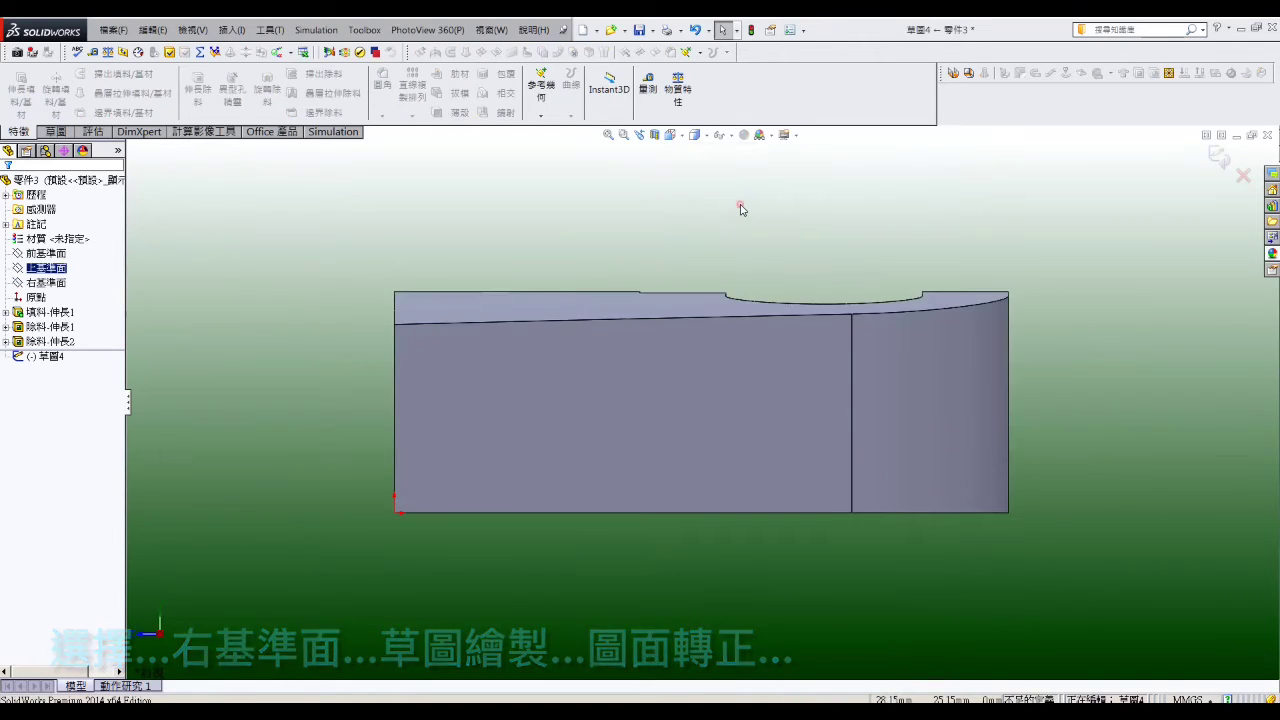
# Step: Draw a vertical construction line up from the part's bottom edge
pyautogui.click(53, 132)
pyautogui.click(75, 73)
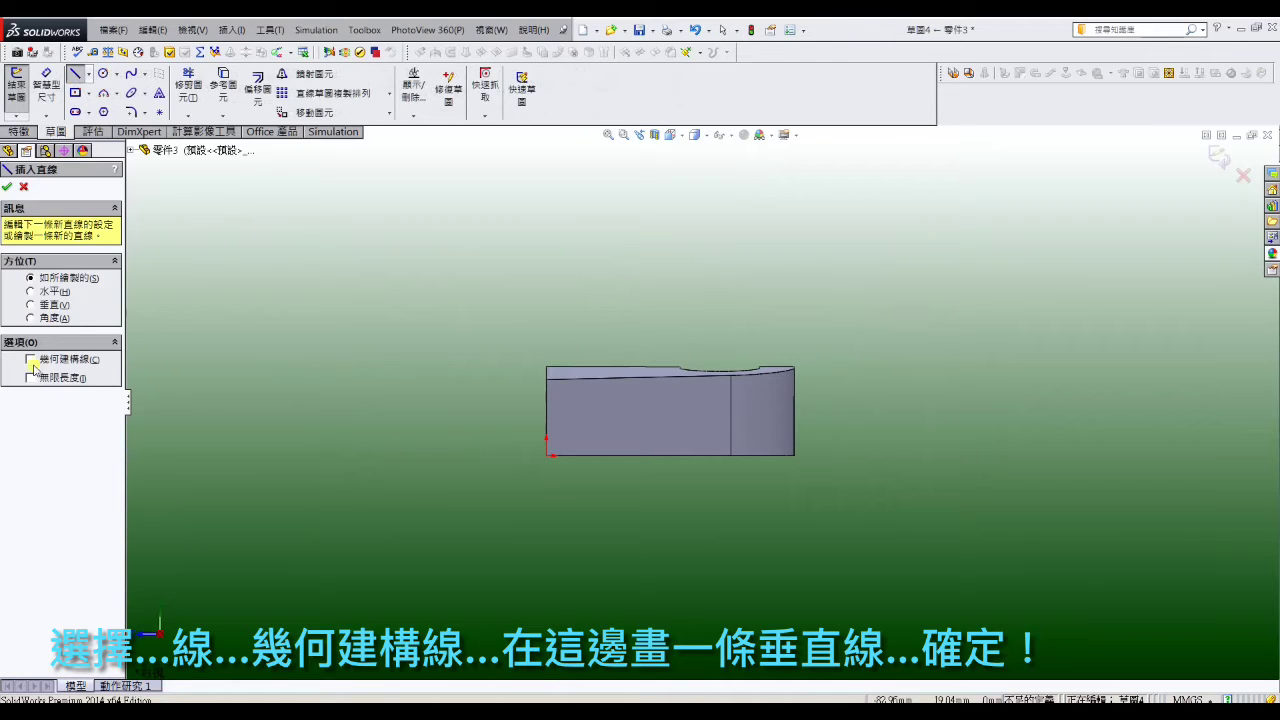
pyautogui.click(750, 457)
pyautogui.click(748, 283)
pyautogui.rightClick(750, 208)
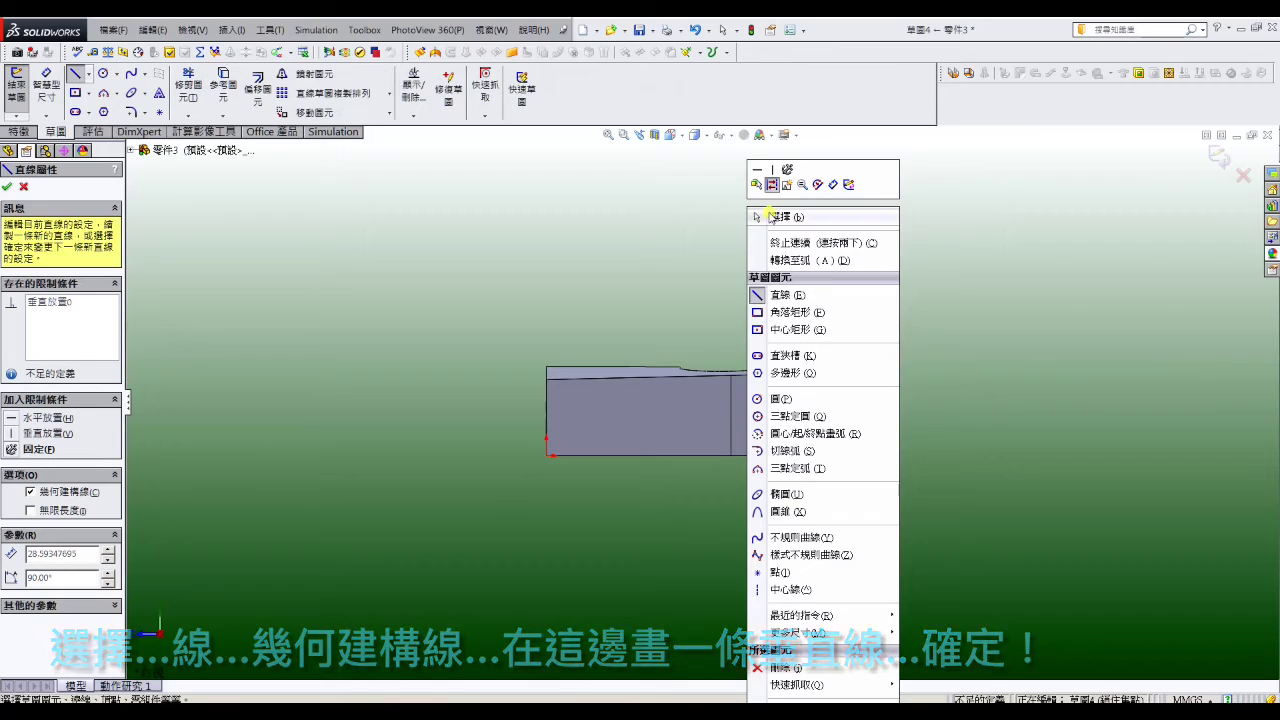
pyautogui.click(778, 216)
# Step: Draw a closed profile: slanted line, tangent arc, then rectangle lines back to the start
pyautogui.press('l')
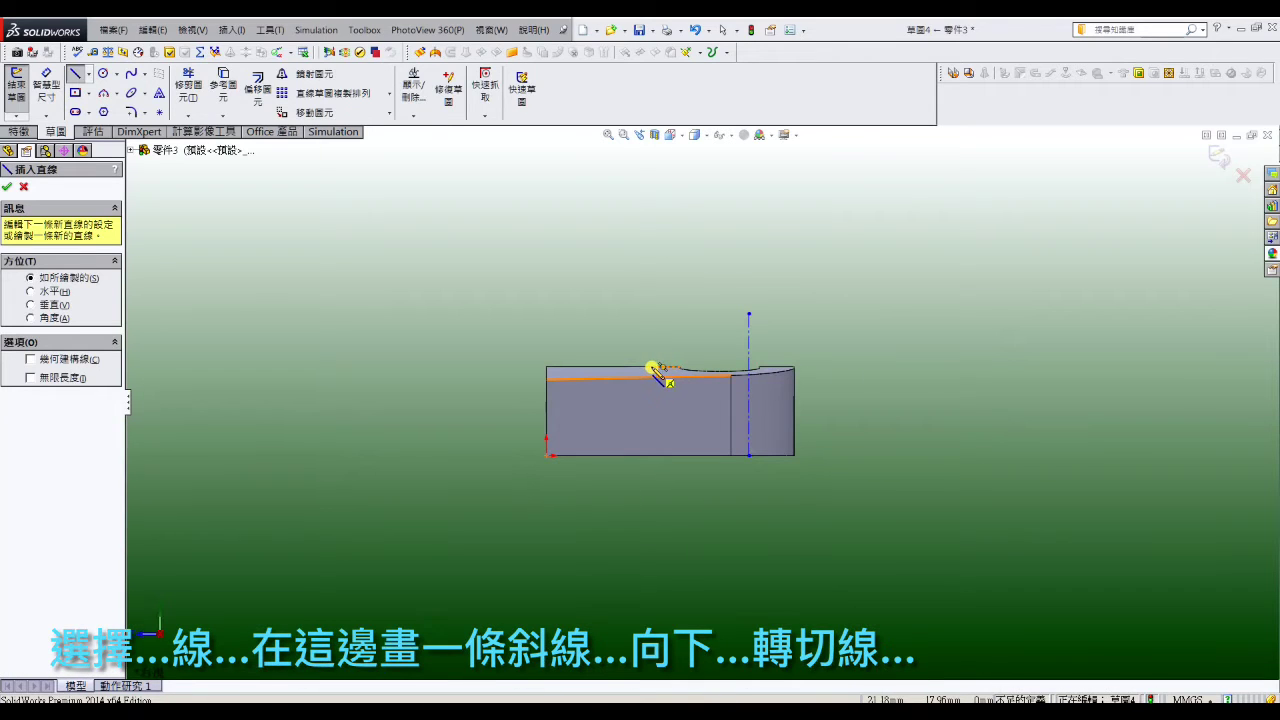
pyautogui.click(653, 368)
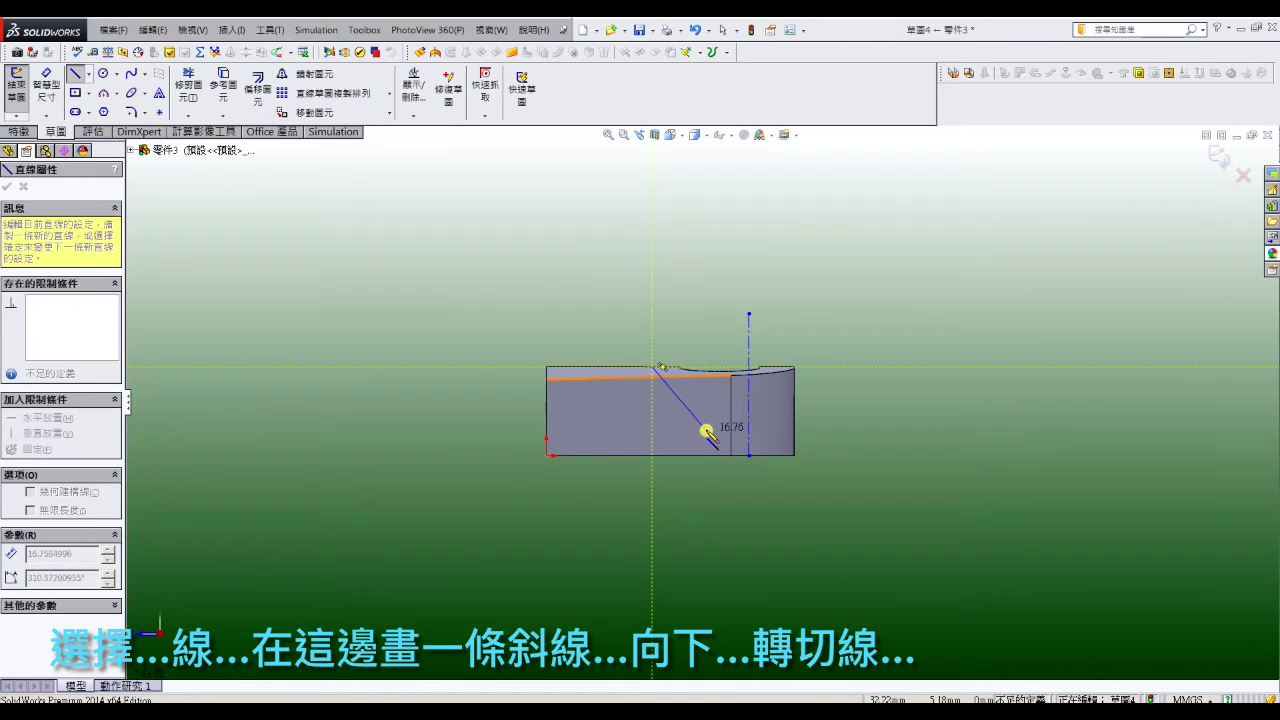
pyautogui.click(697, 421)
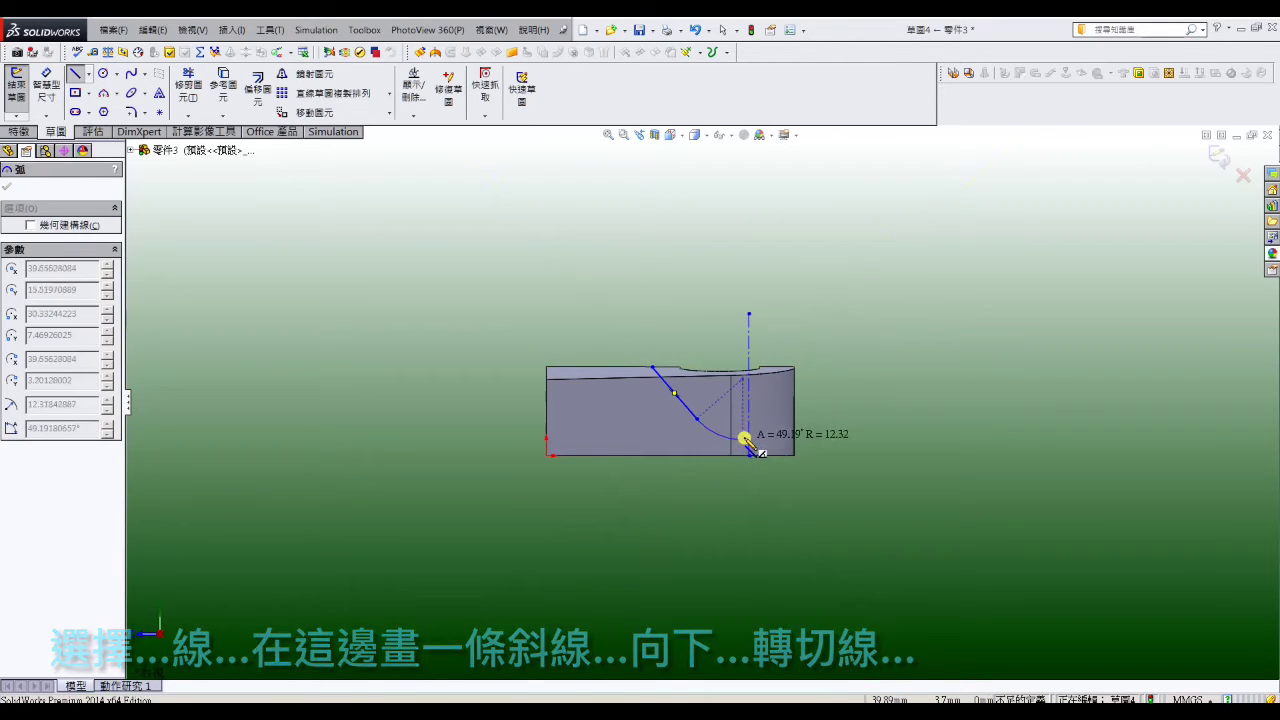
pyautogui.click(748, 441)
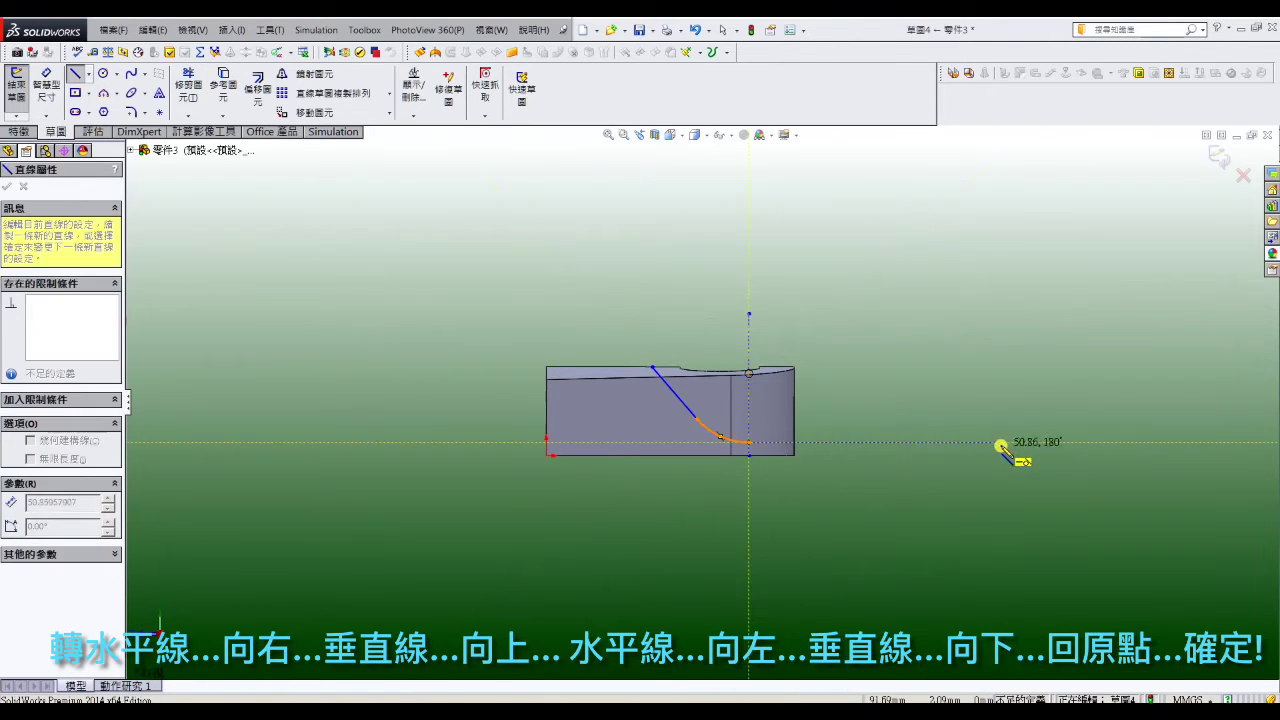
pyautogui.click(1061, 441)
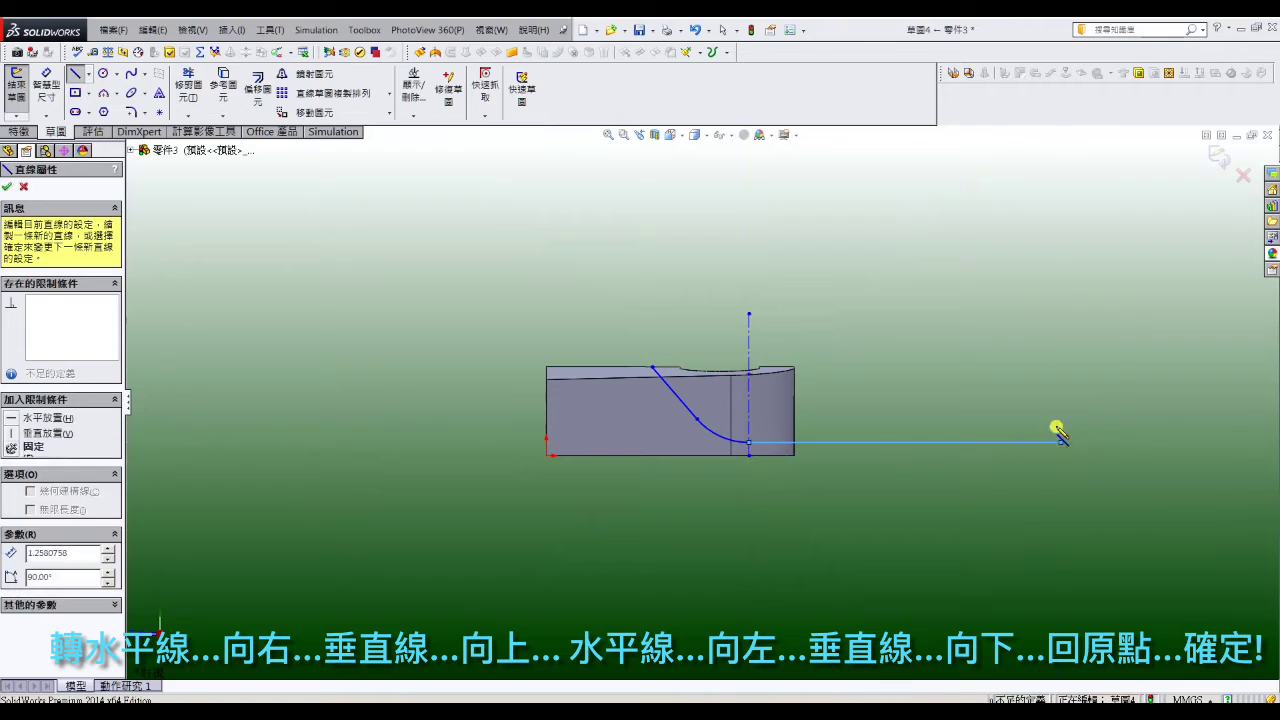
pyautogui.click(1060, 324)
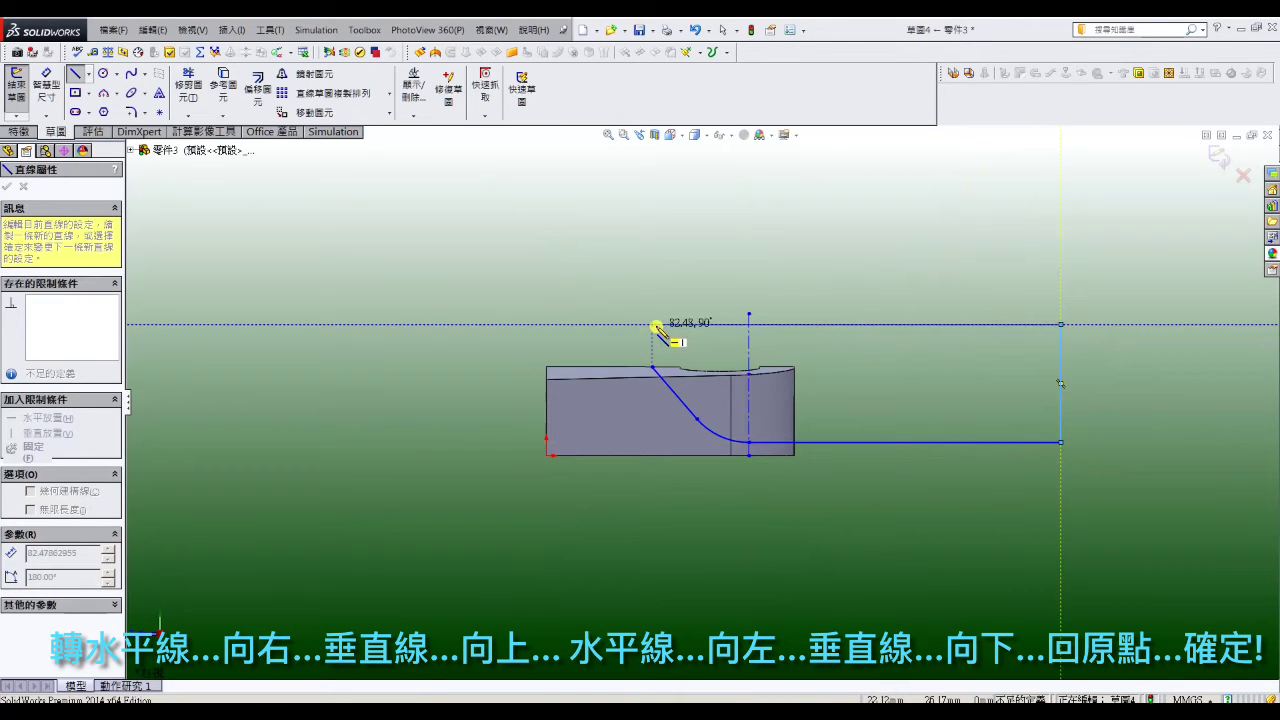
pyautogui.click(652, 367)
pyautogui.rightClick(652, 367)
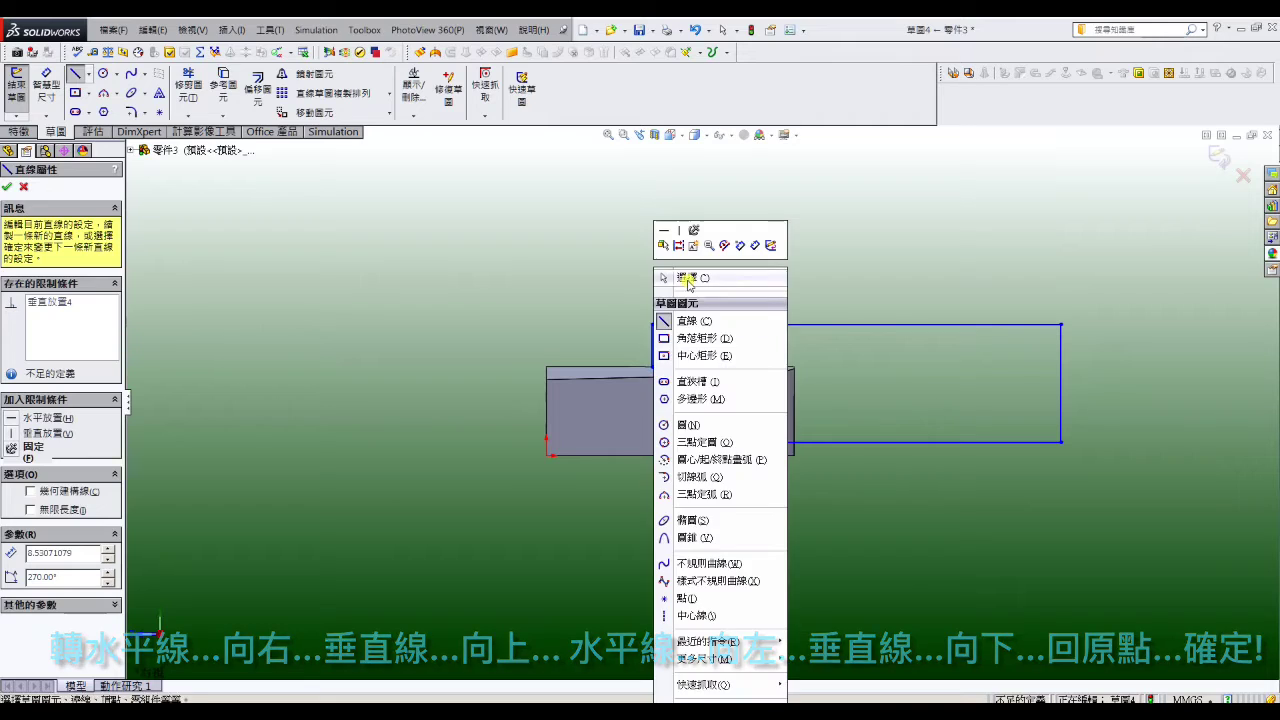
pyautogui.click(684, 317)
# Step: Dimension the profile's height to 5 mm and its centerline-to-edge distance to 10 mm
pyautogui.press('d')
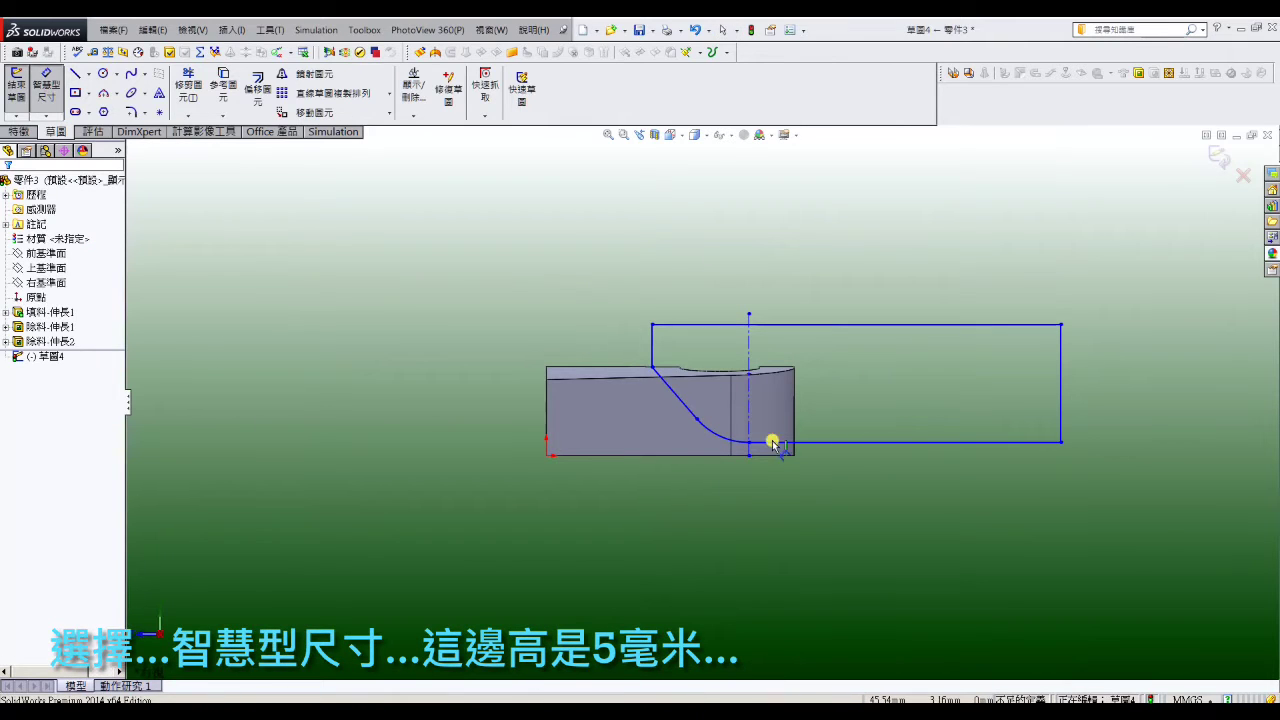
pyautogui.click(785, 450)
pyautogui.click(820, 470)
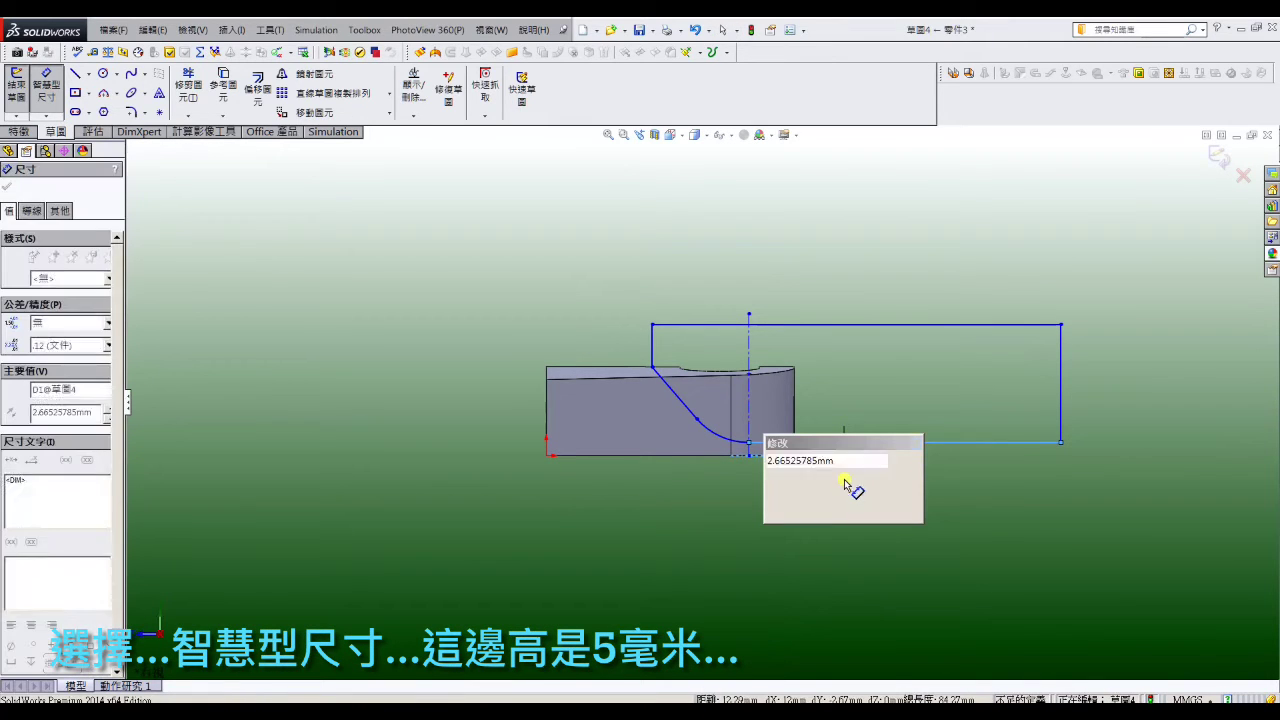
pyautogui.write('5')
pyautogui.press('Return')
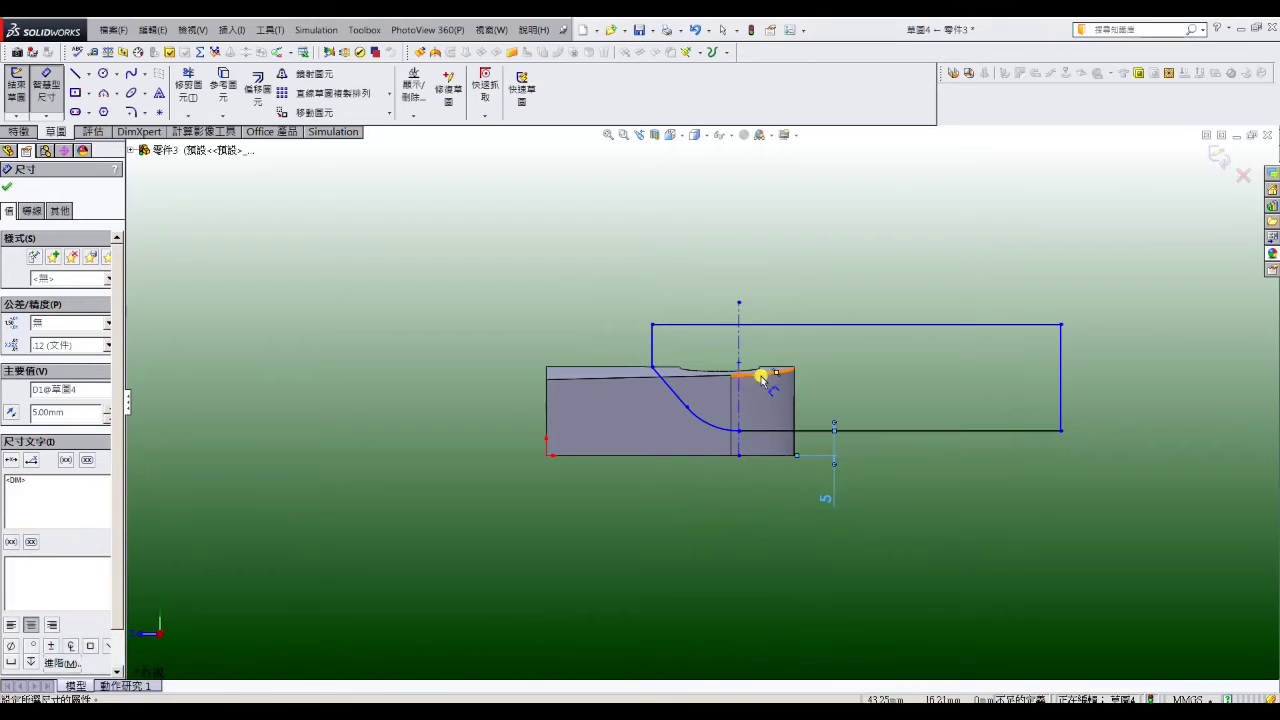
pyautogui.click(740, 392)
pyautogui.click(795, 420)
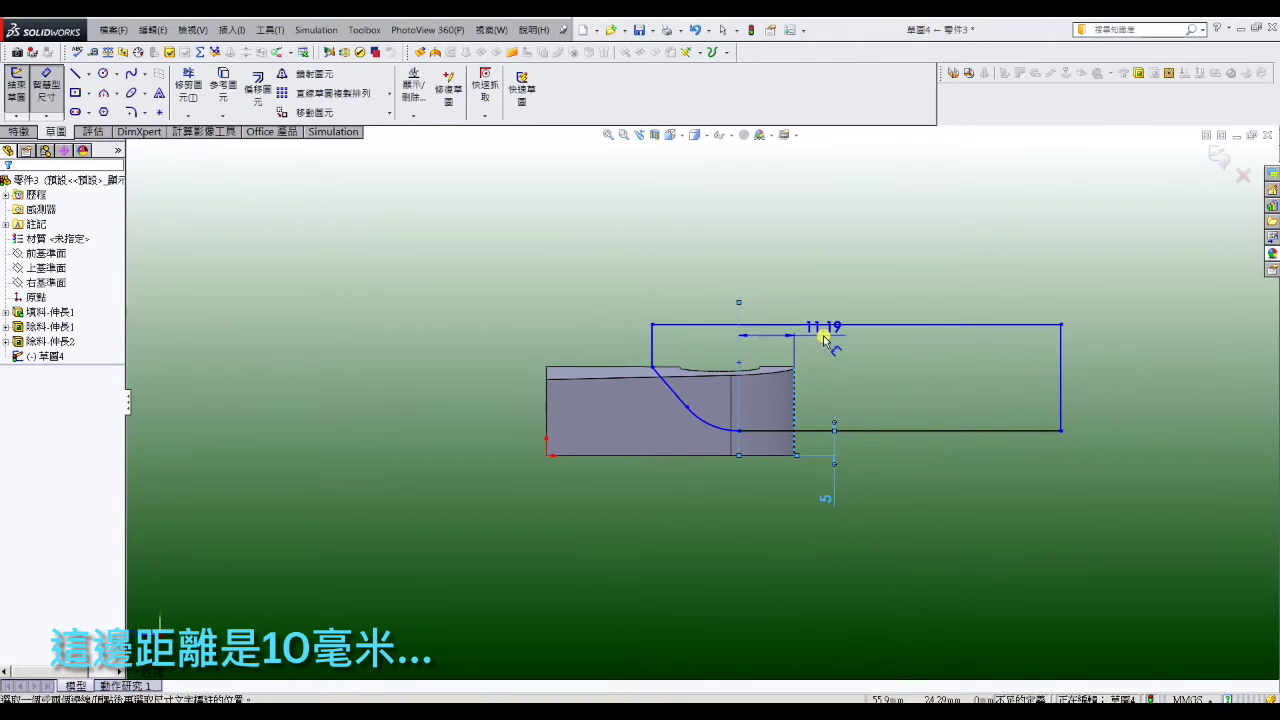
pyautogui.click(829, 333)
pyautogui.write('10')
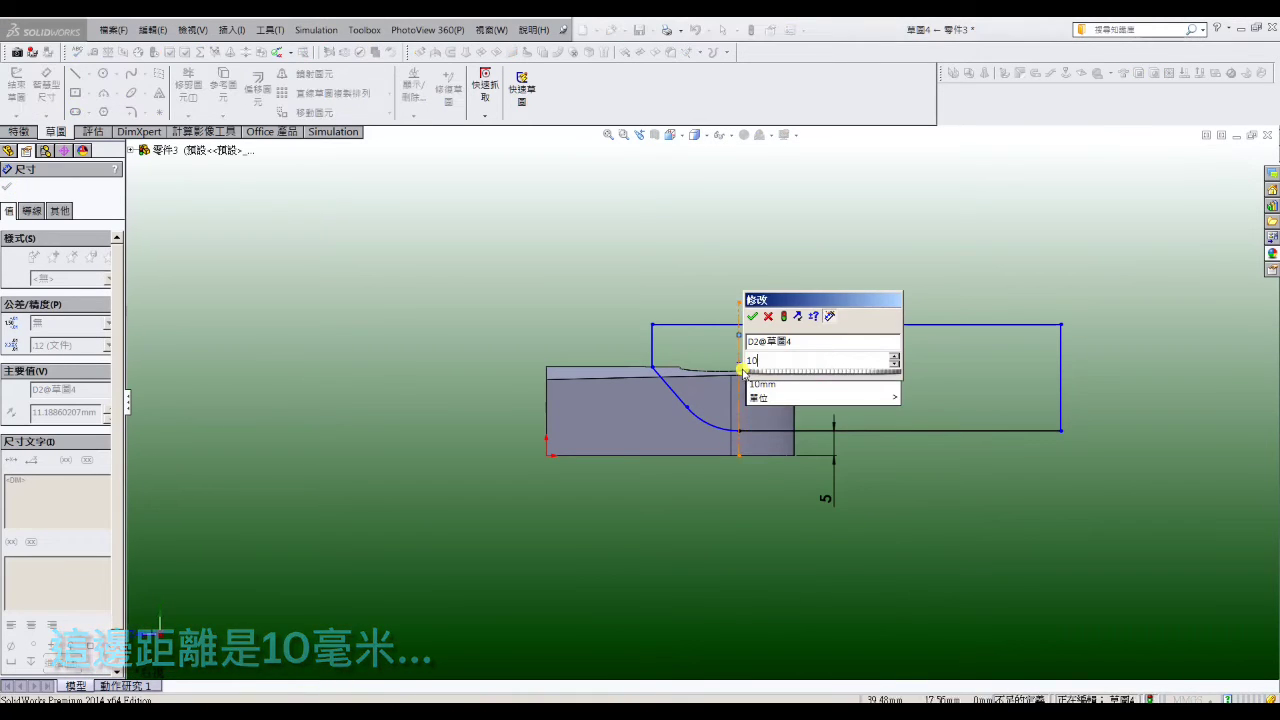
pyautogui.press('Return')
# Step: Set the arc radius to 9 mm and the slanted line's angle to 45°
pyautogui.scroll(-2, 730, 410)
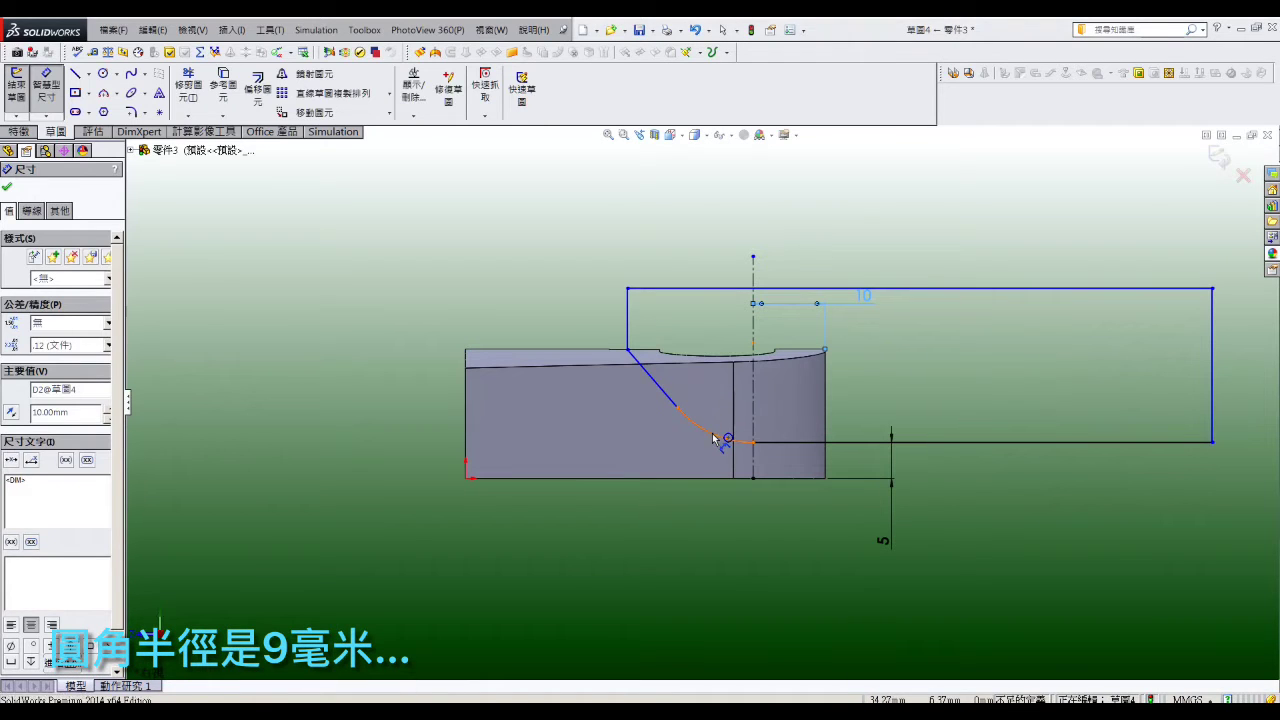
pyautogui.click(716, 440)
pyautogui.click(723, 423)
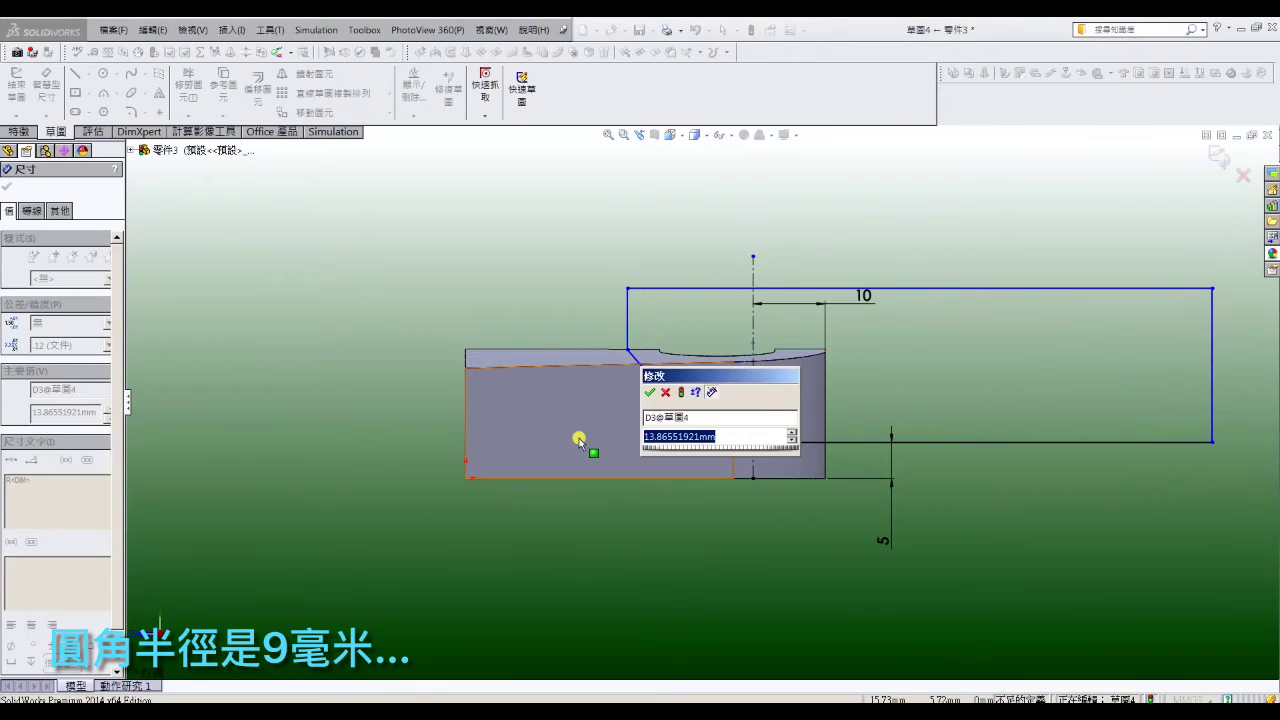
pyautogui.write('9')
pyautogui.press('Return')
pyautogui.click(694, 410)
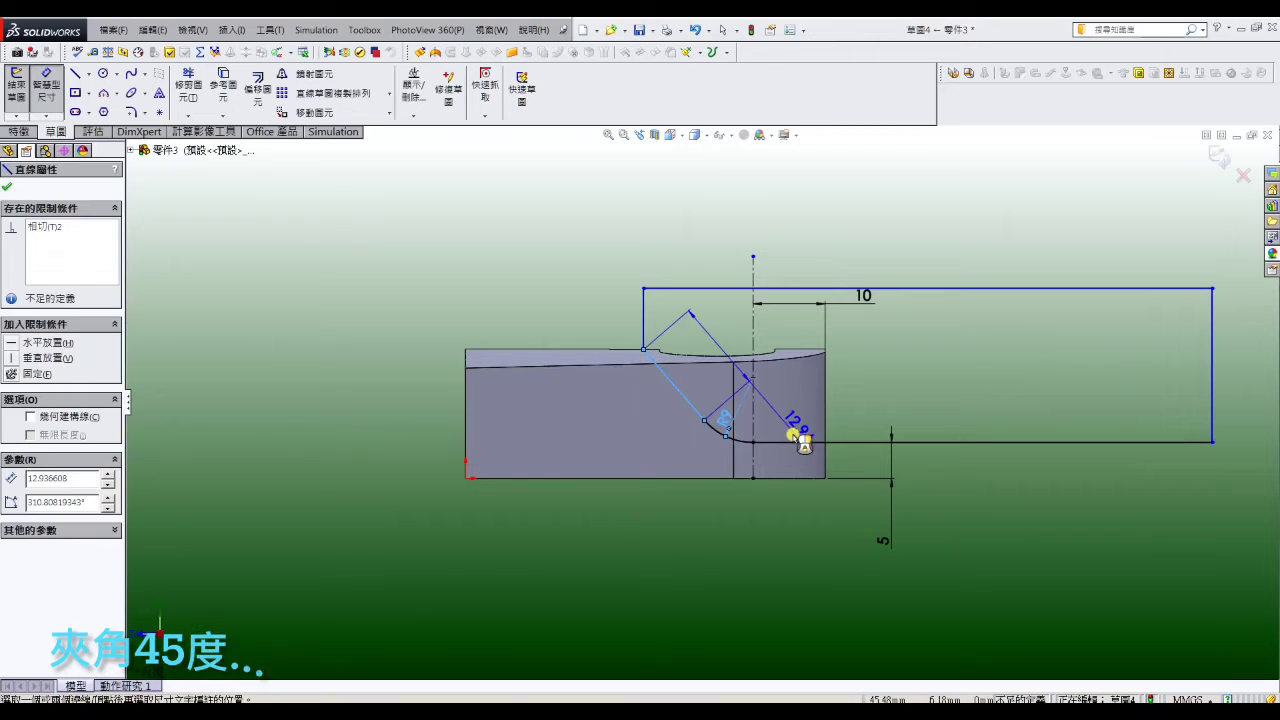
pyautogui.click(800, 441)
pyautogui.click(650, 425)
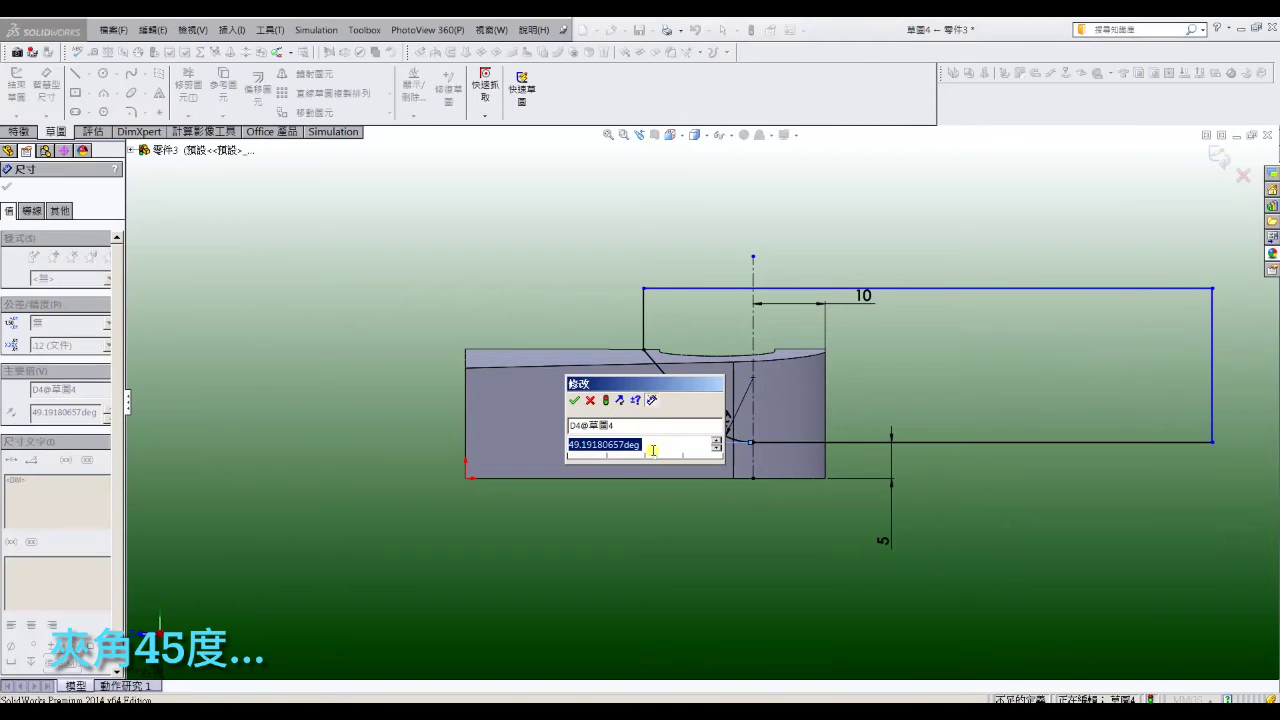
pyautogui.write('45')
pyautogui.press('Return')
pyautogui.press('Escape')
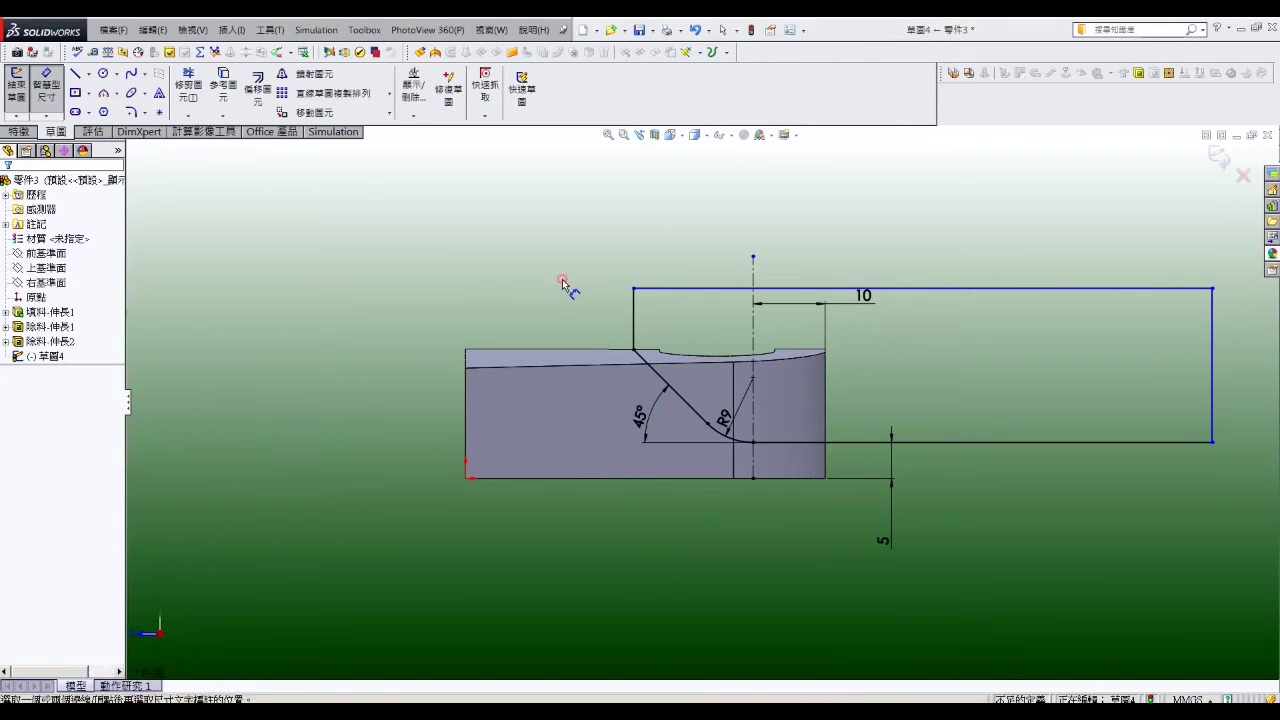
# Step: Dimension the top line's length to 600 mm
pyautogui.click(935, 288)
pyautogui.click(937, 252)
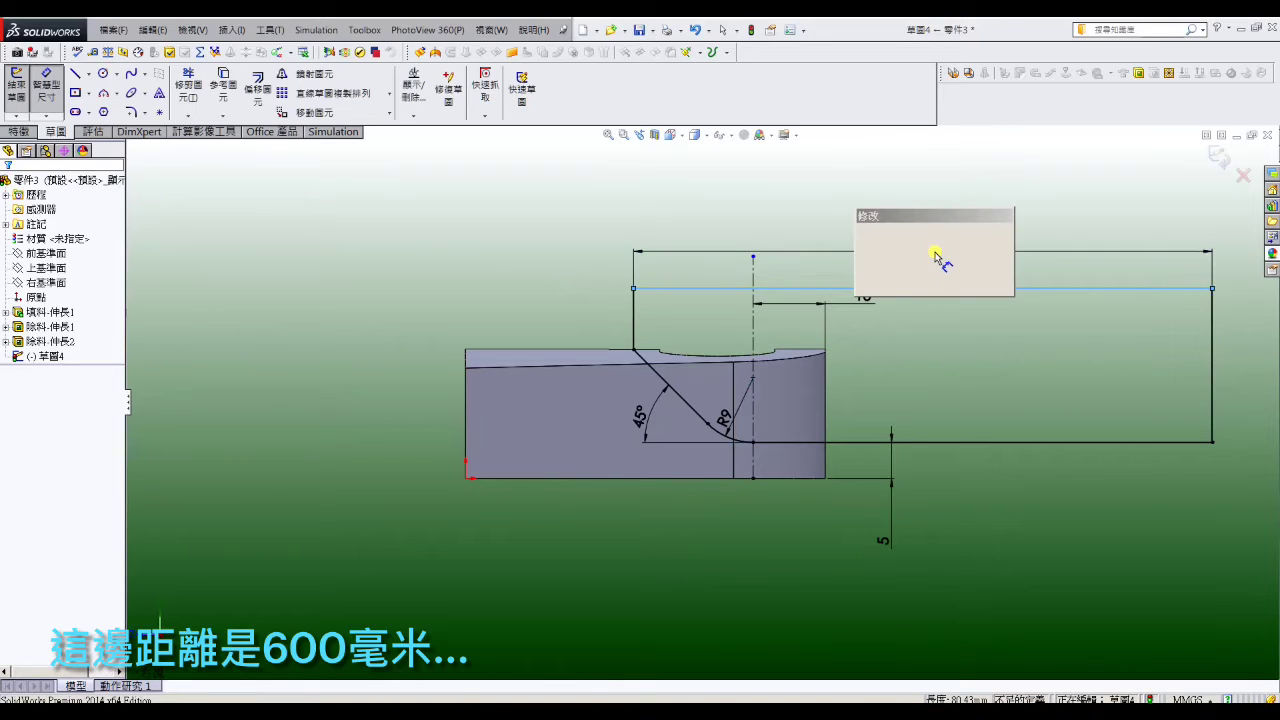
pyautogui.write('600')
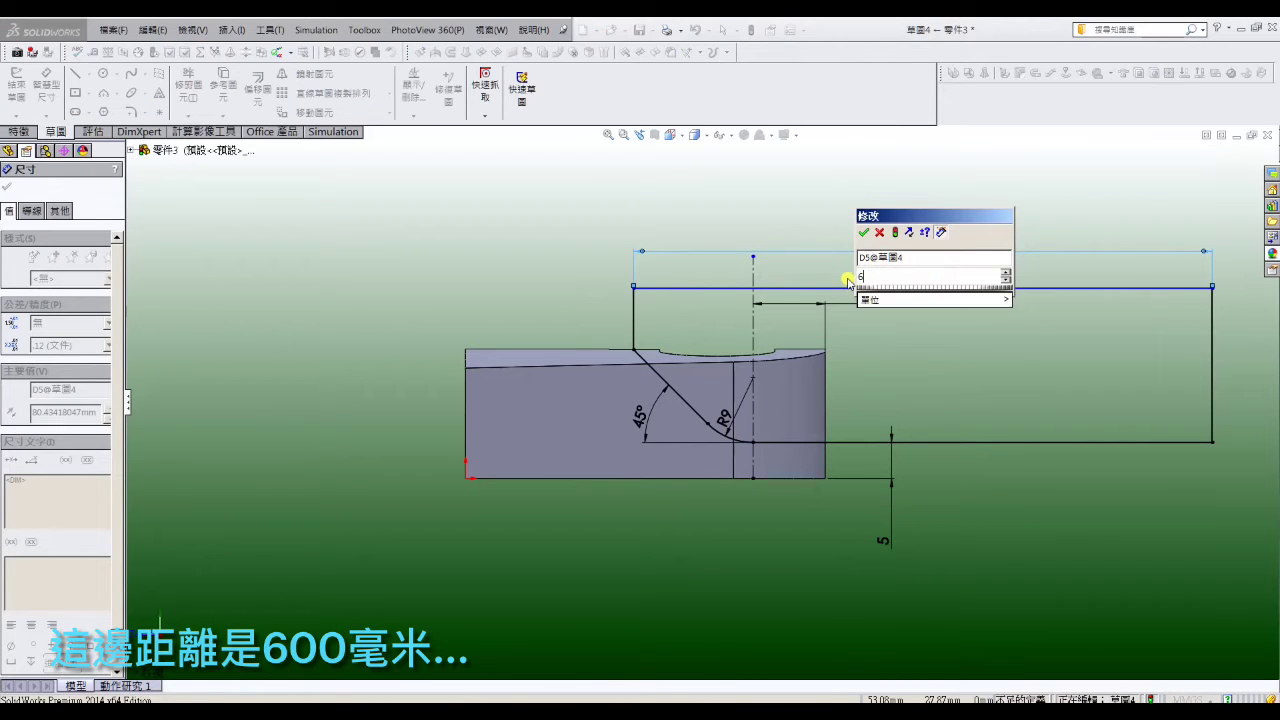
pyautogui.press('Return')
pyautogui.click(6, 184)
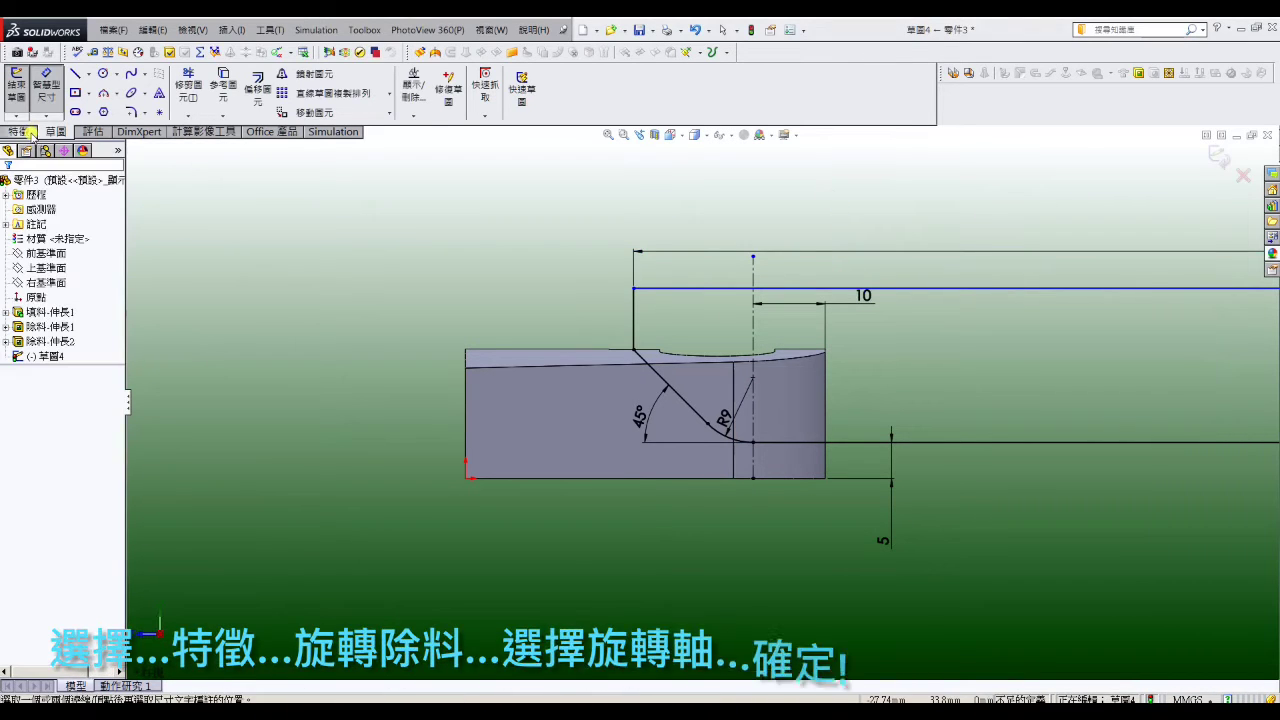
# Step: Revolve-cut the profile around the long bottom line, then orbit and fit the part in view
pyautogui.click(18, 131)
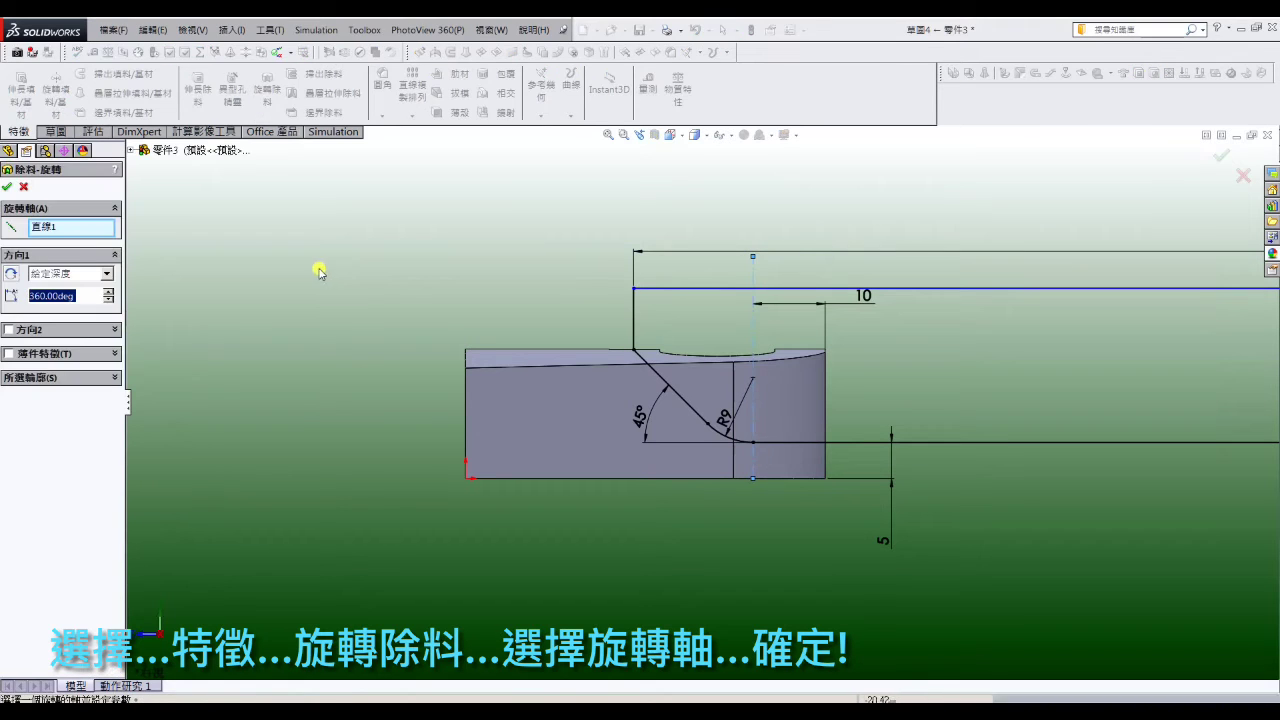
pyautogui.rightClick(56, 229)
pyautogui.click(80, 253)
pyautogui.scroll(5, 791, 343)
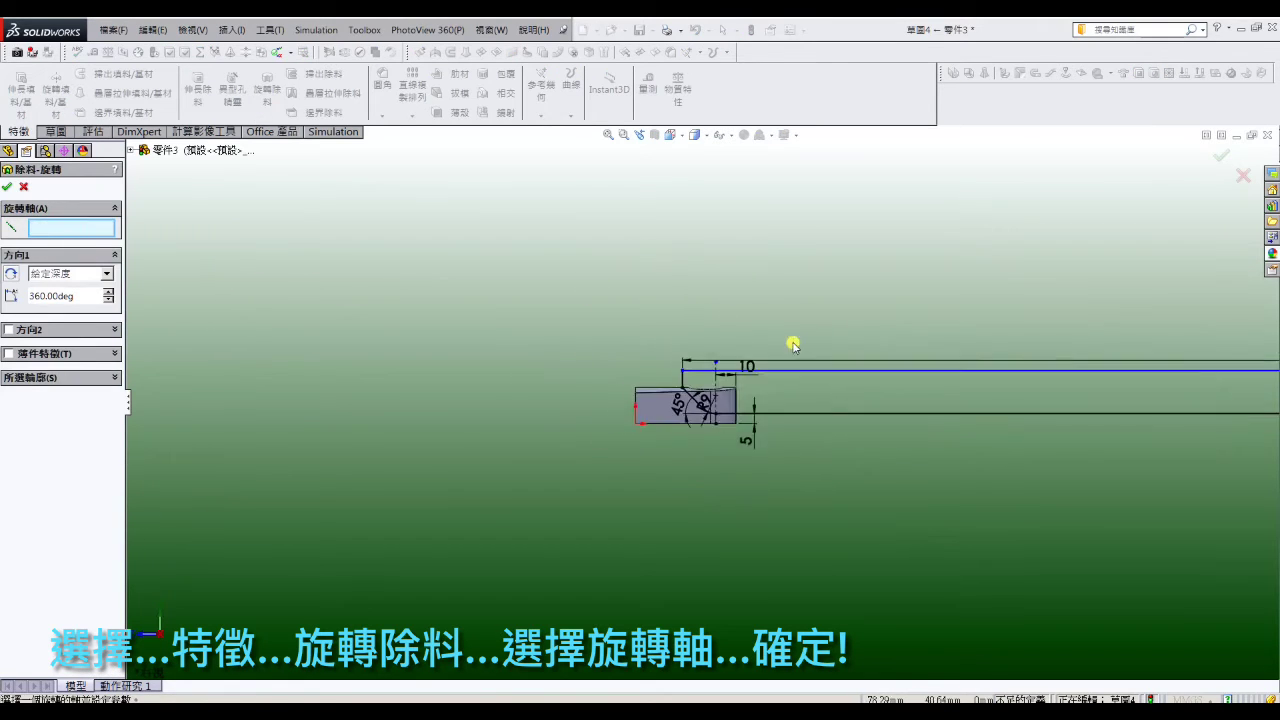
pyautogui.click(1269, 404)
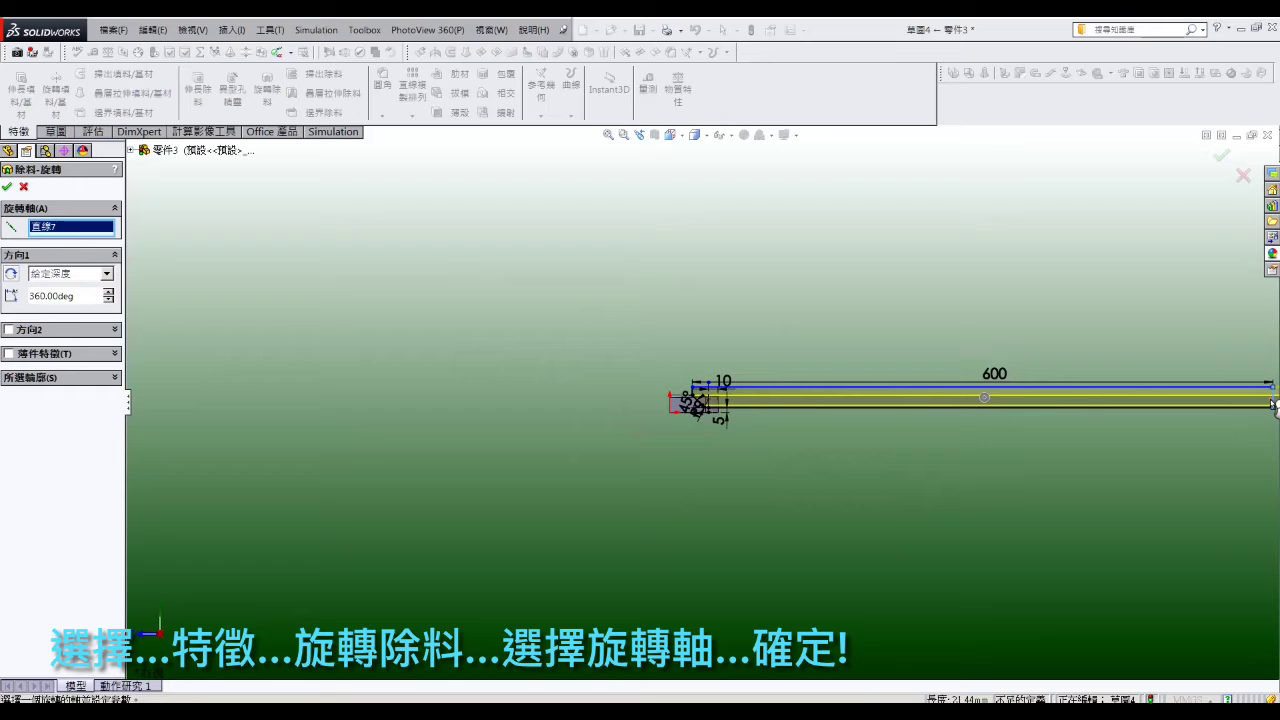
pyautogui.click(7, 188)
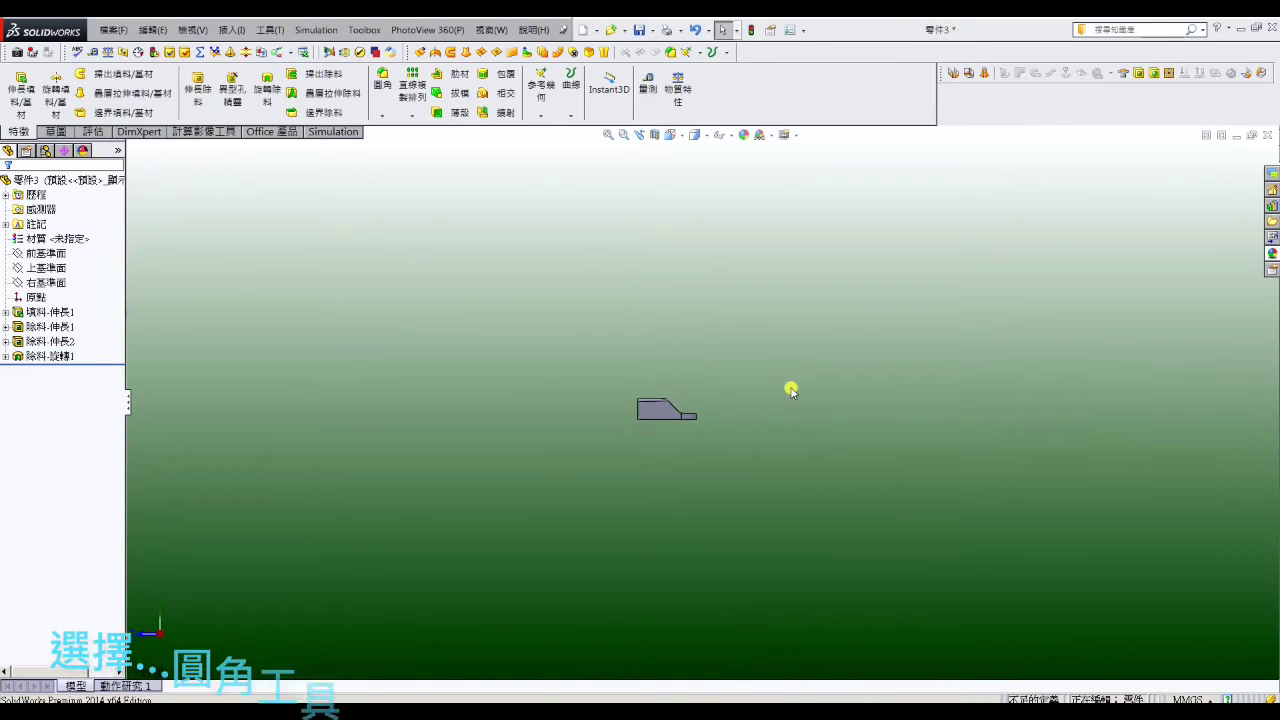
pyautogui.moveTo(791, 386); pyautogui.dragTo(695, 452, button='middle')
pyautogui.press('f')
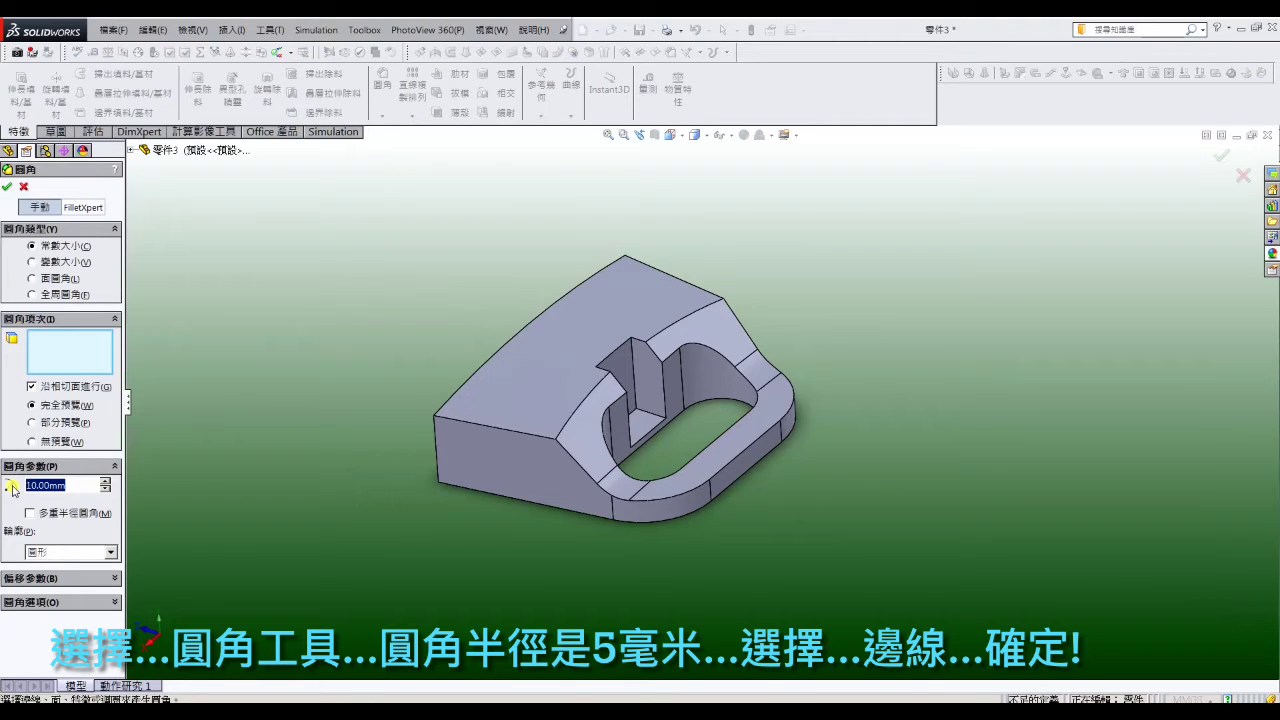
# Step: Fillet the two top edges with a 5 mm radius
pyautogui.write('5')
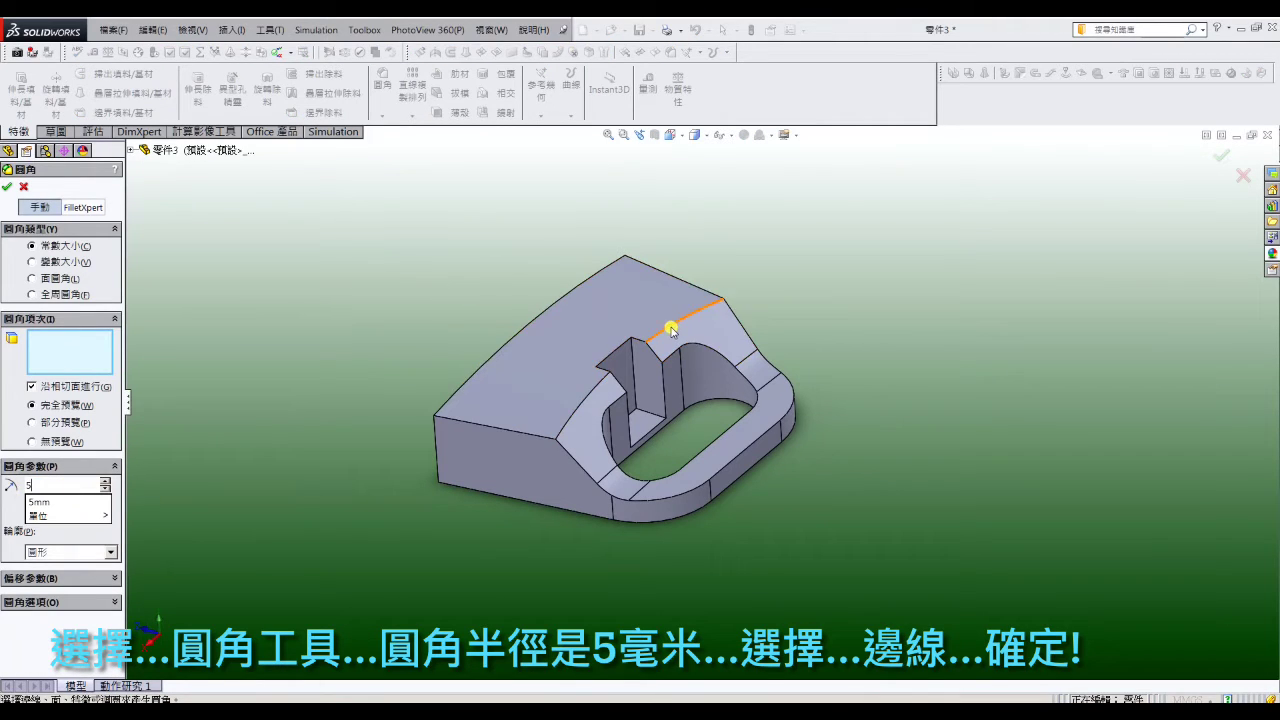
pyautogui.click(671, 331)
pyautogui.click(592, 396)
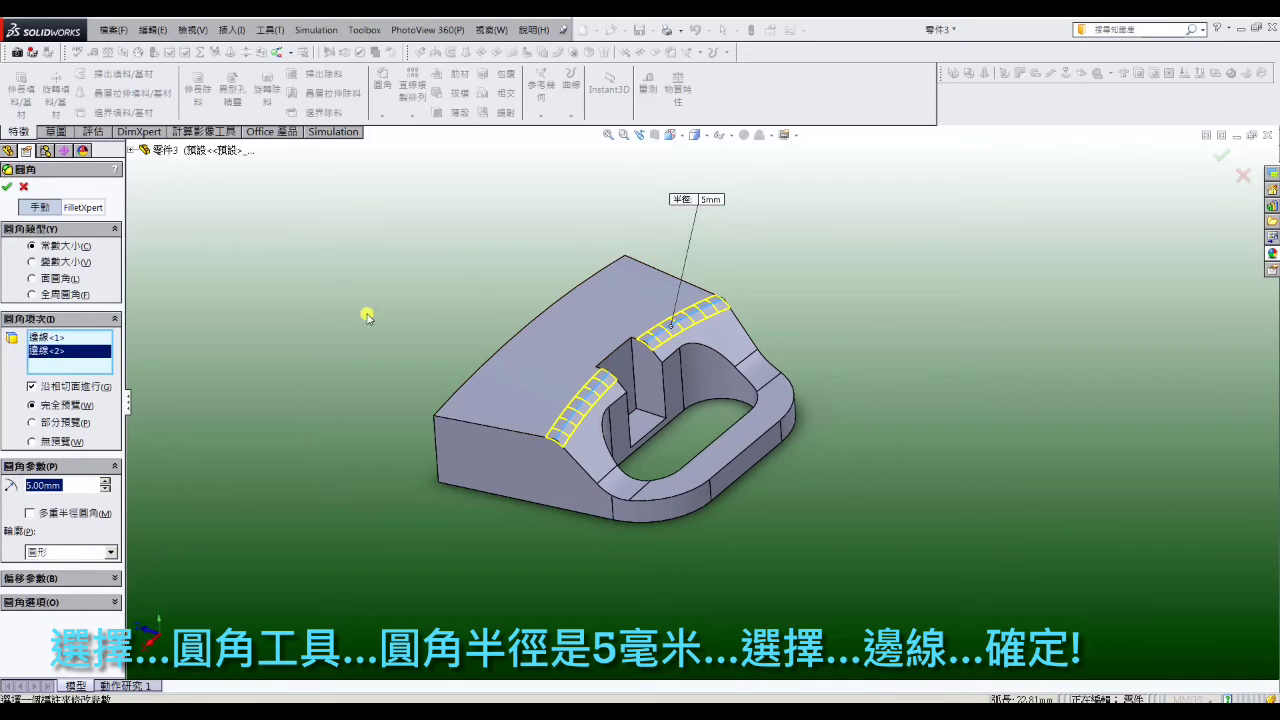
pyautogui.click(8, 187)
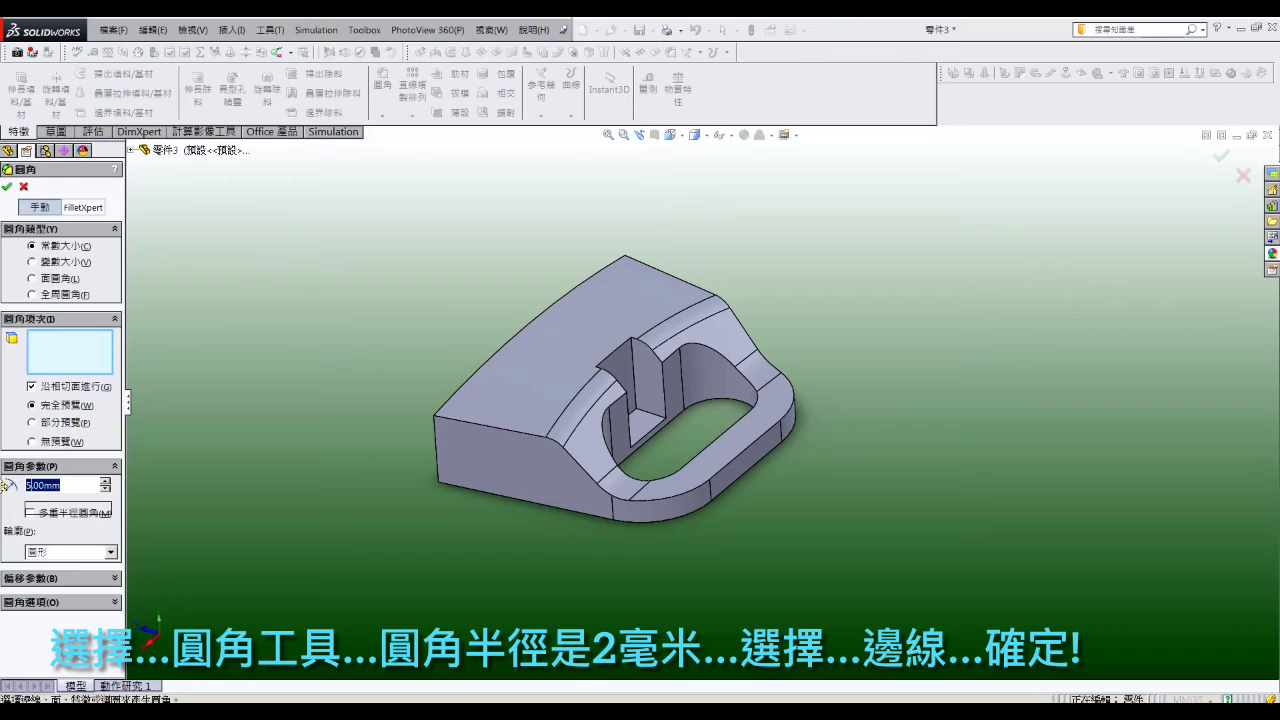
pyautogui.write('2')
# Step: Fillet the outer top, inner opening and outer bottom edges at 2 mm
pyautogui.click(737, 315)
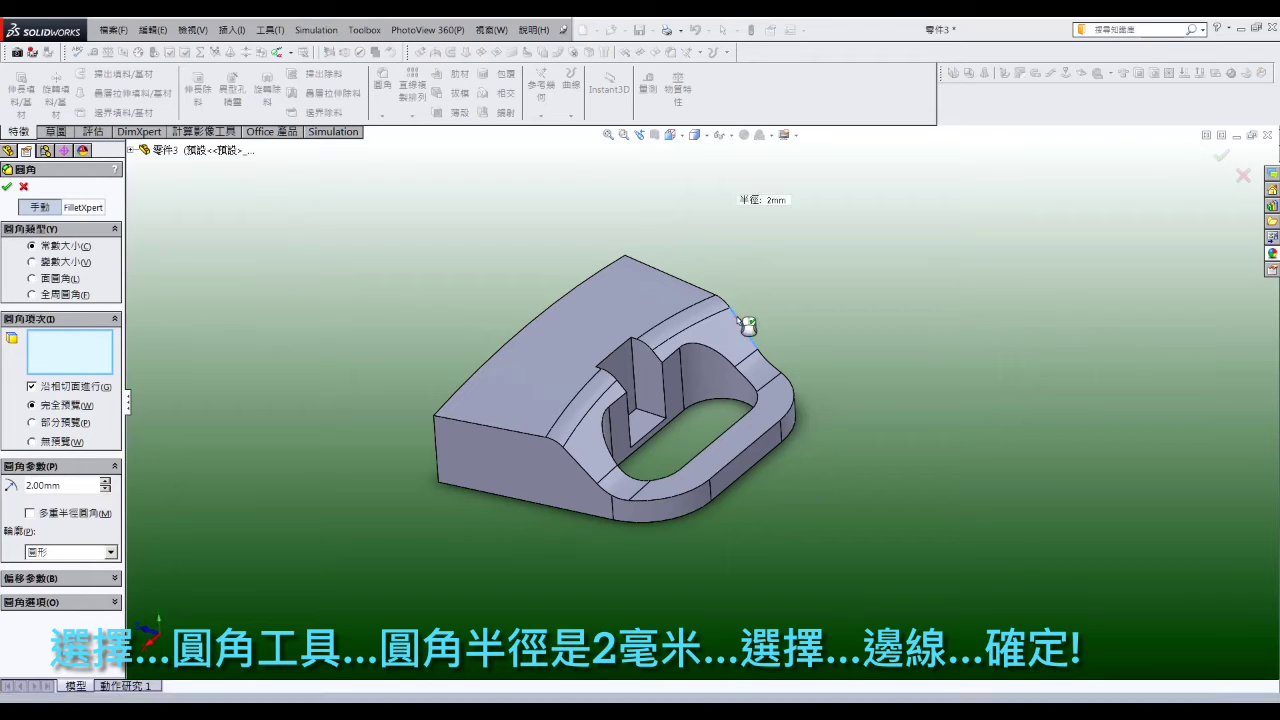
pyautogui.click(697, 348)
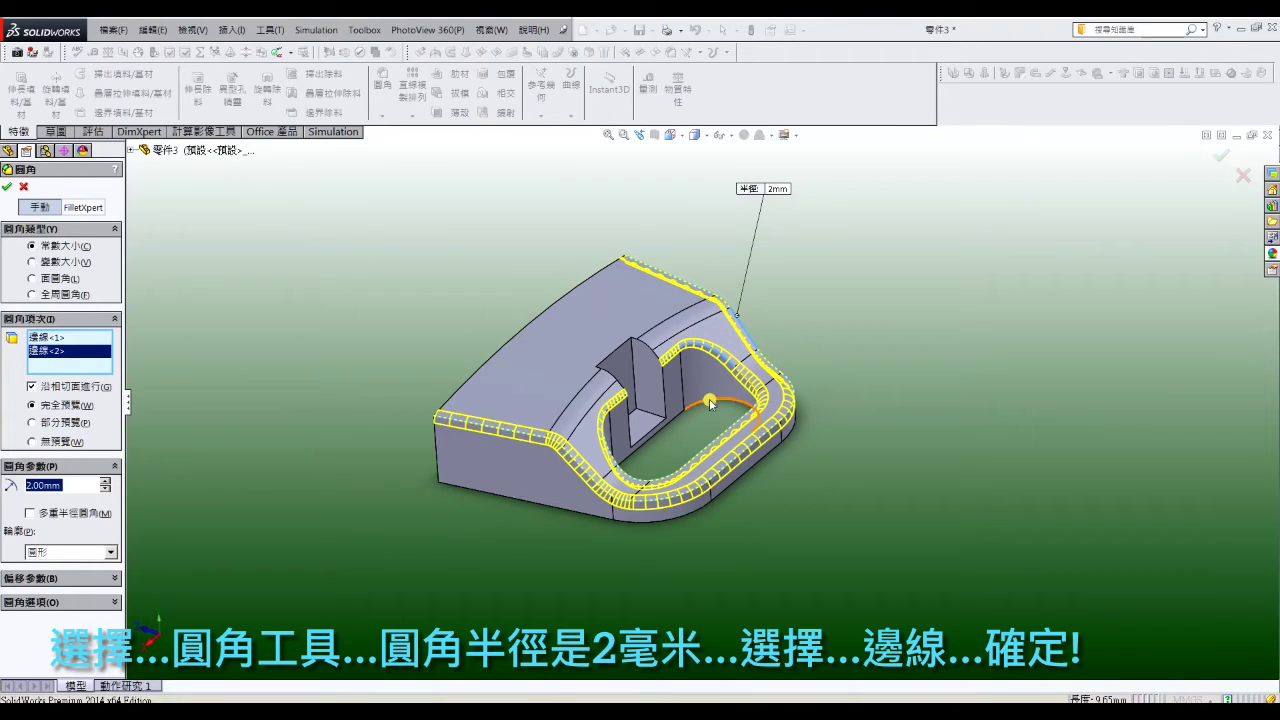
pyautogui.click(795, 432)
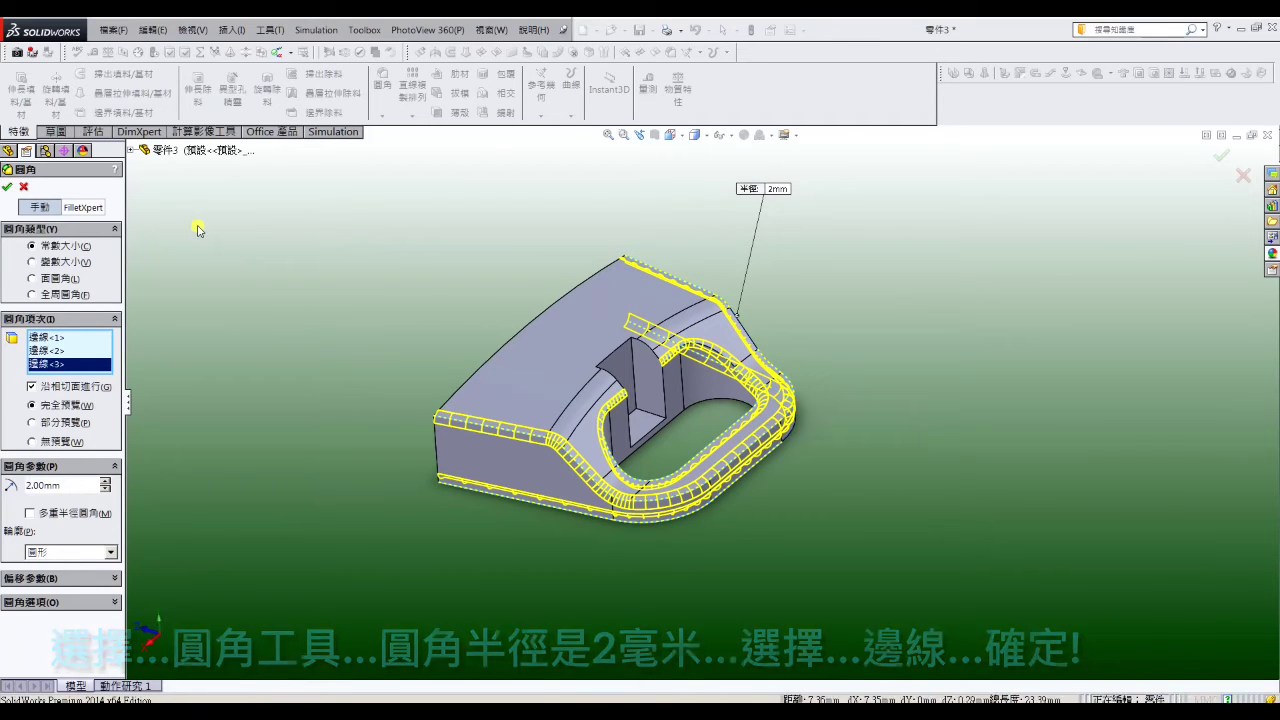
pyautogui.click(8, 187)
# Step: Shell the part to 1.5 mm thickness with the front face removed
pyautogui.click(437, 115)
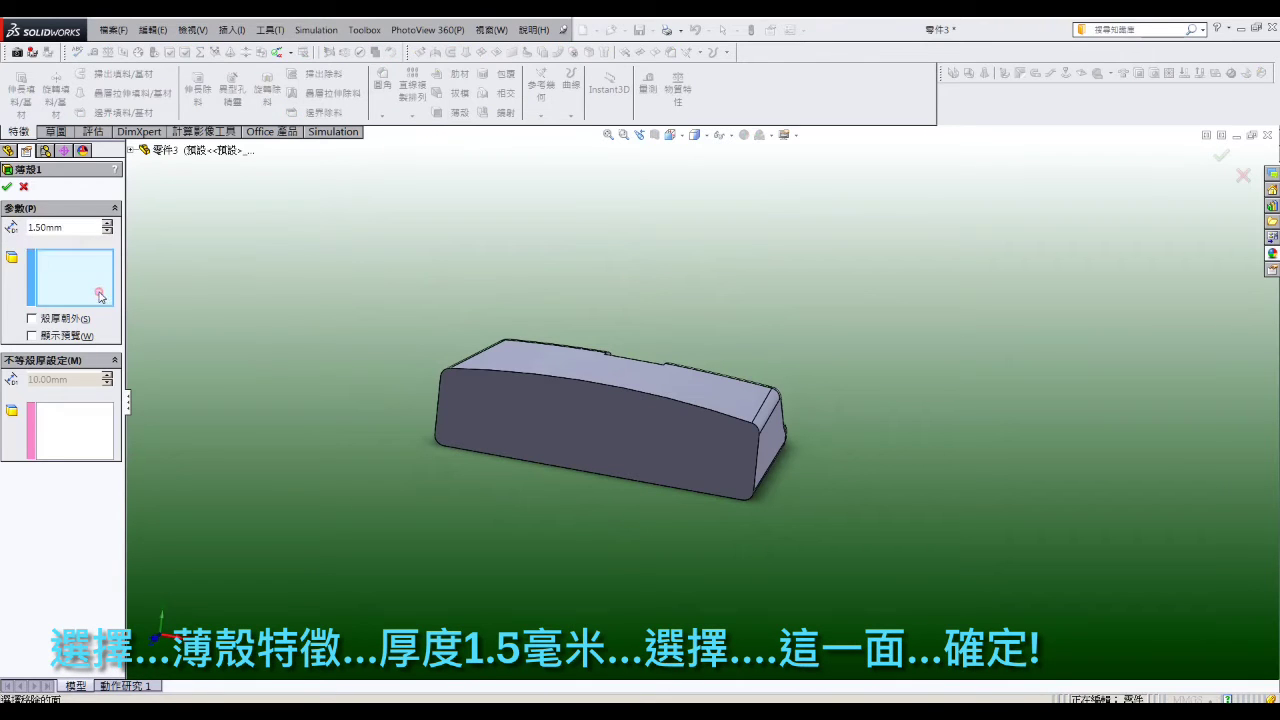
pyautogui.click(528, 402)
pyautogui.click(8, 188)
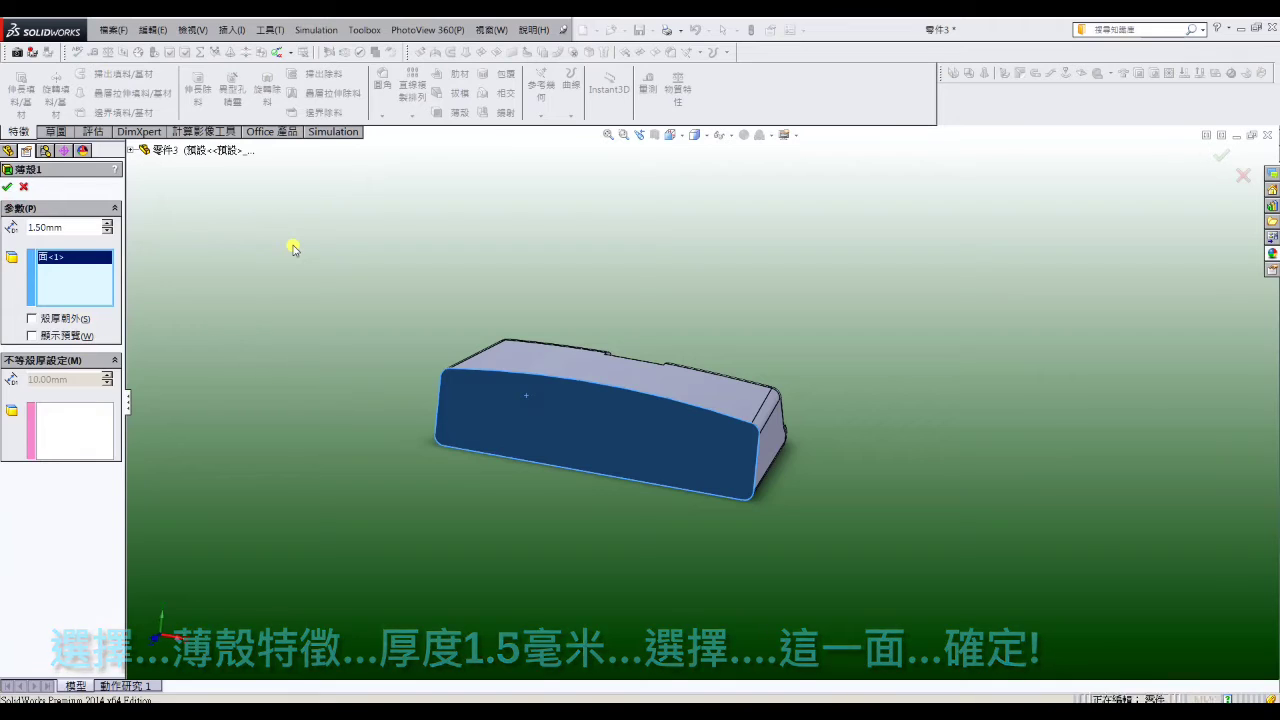
pyautogui.moveTo(291, 249)
pyautogui.mouseDown(button='middle')
pyautogui.moveTo(306, 334)
pyautogui.moveTo(391, 365)
pyautogui.moveTo(393, 349)
pyautogui.mouseUp(button='middle')
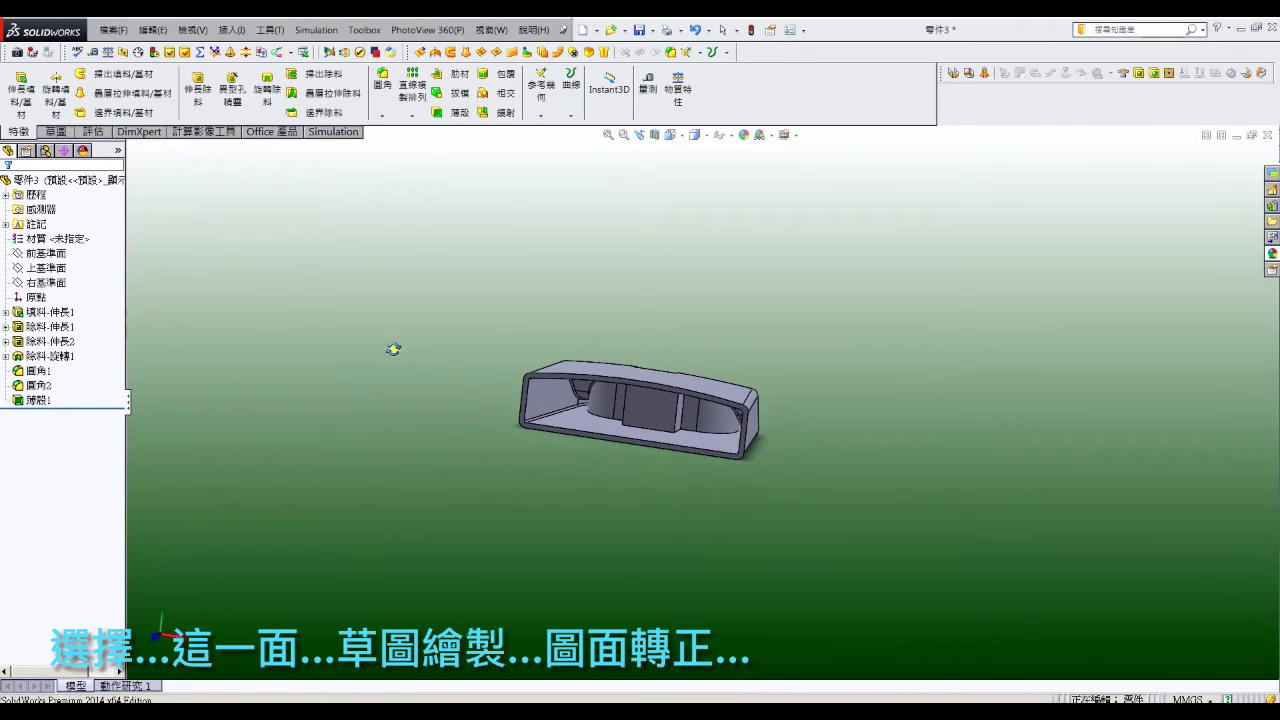
# Step: Start a sketch on the inner bottom face, view it Normal To, and select 草圖1
pyautogui.click(591, 425)
pyautogui.click(651, 323)
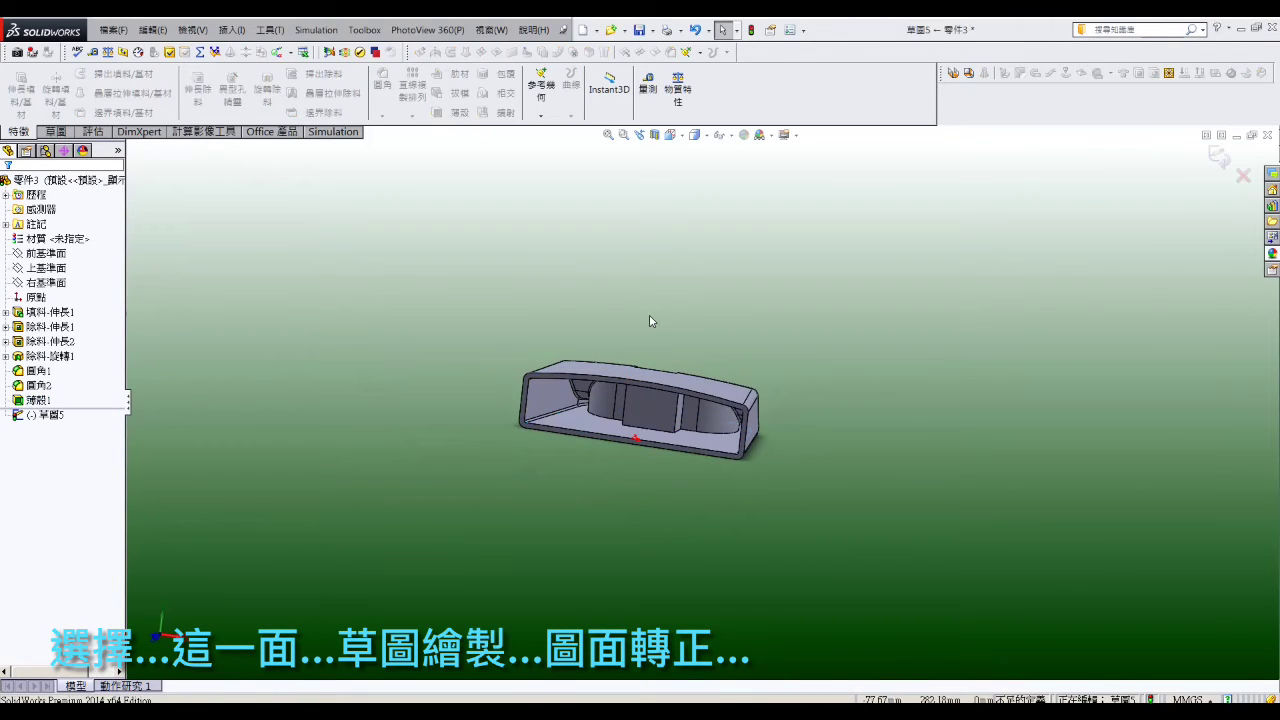
pyautogui.click(690, 134)
pyautogui.click(739, 207)
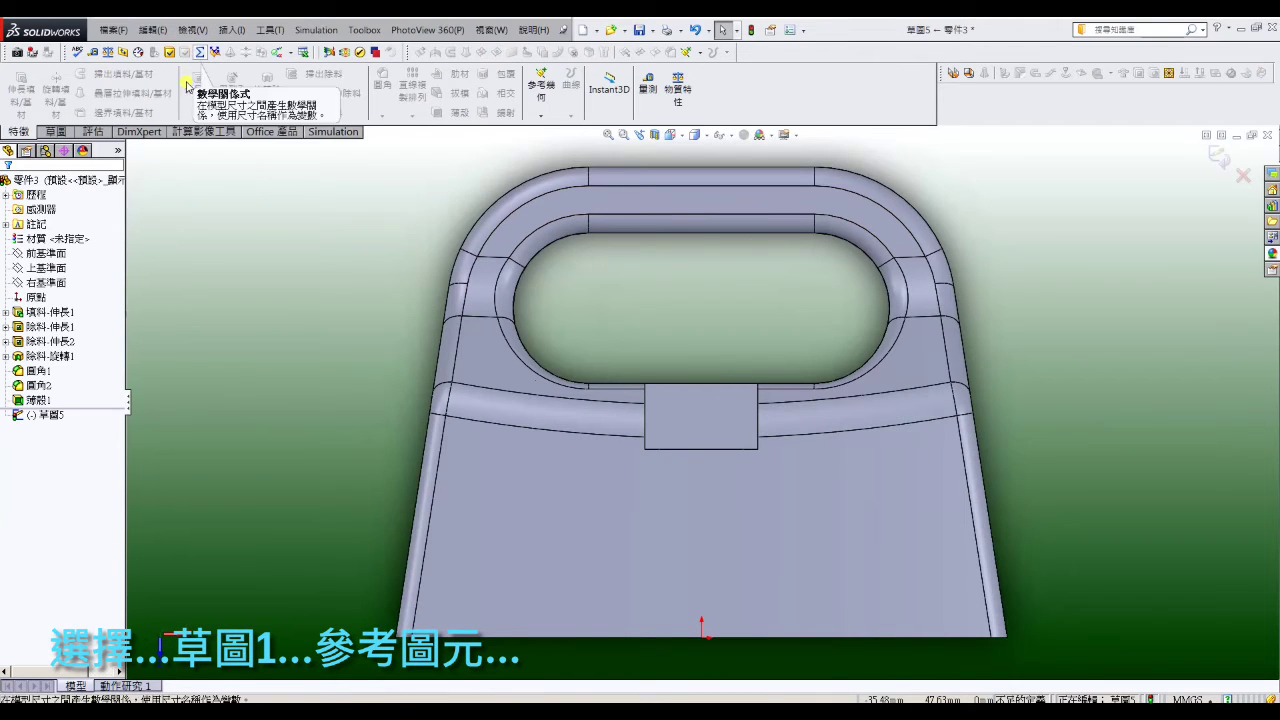
pyautogui.click(6, 312)
pyautogui.click(44, 327)
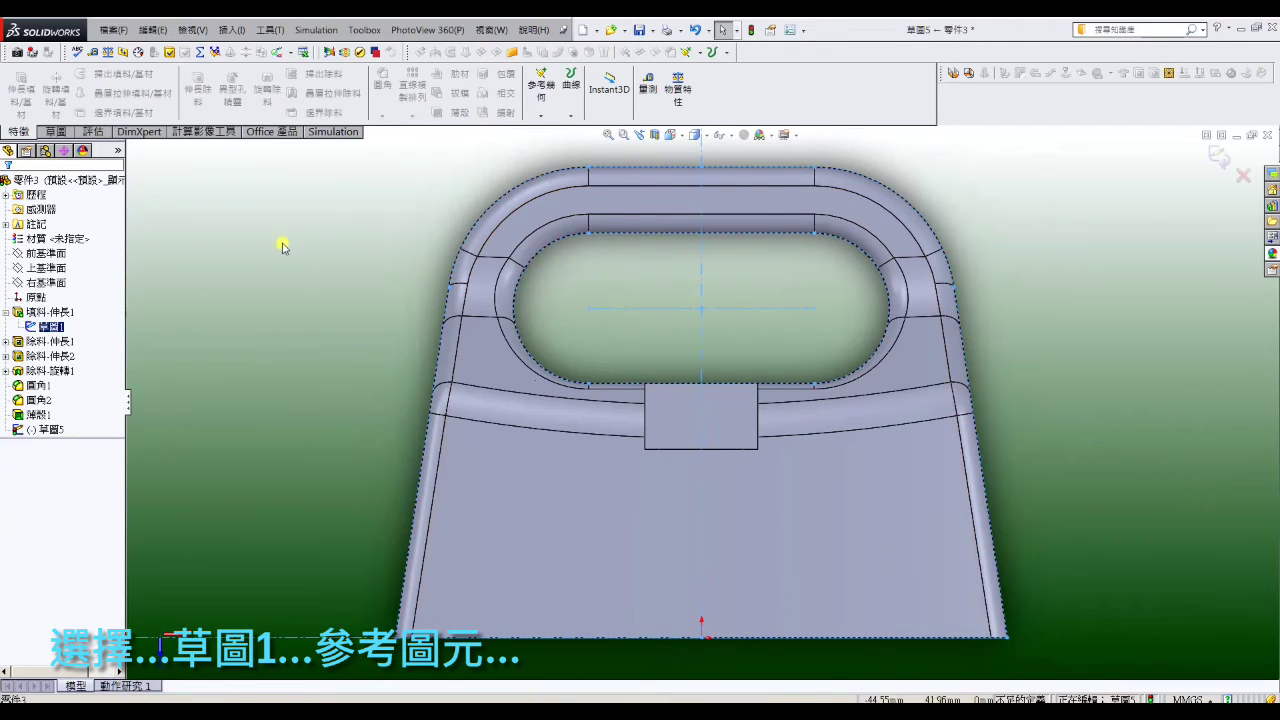
# Step: Convert 草圖1's outline, show hidden lines, and draw a horizontal line across the part
pyautogui.click(50, 132)
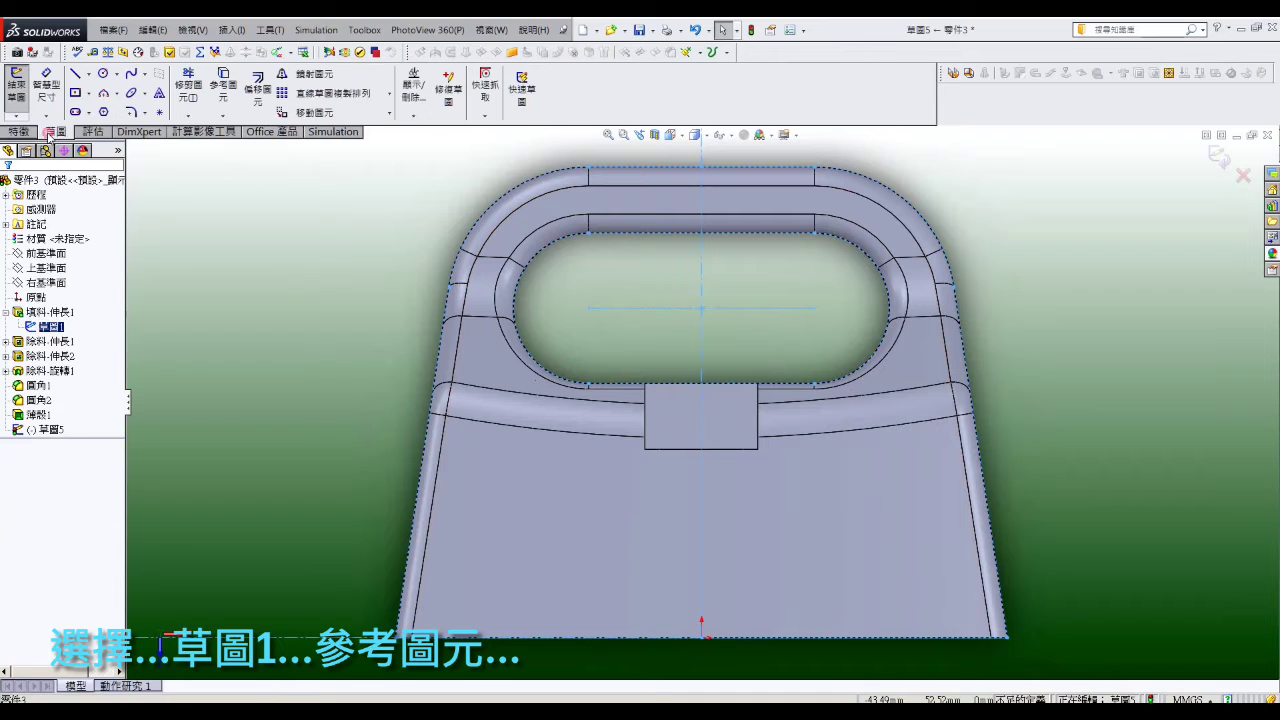
pyautogui.click(231, 100)
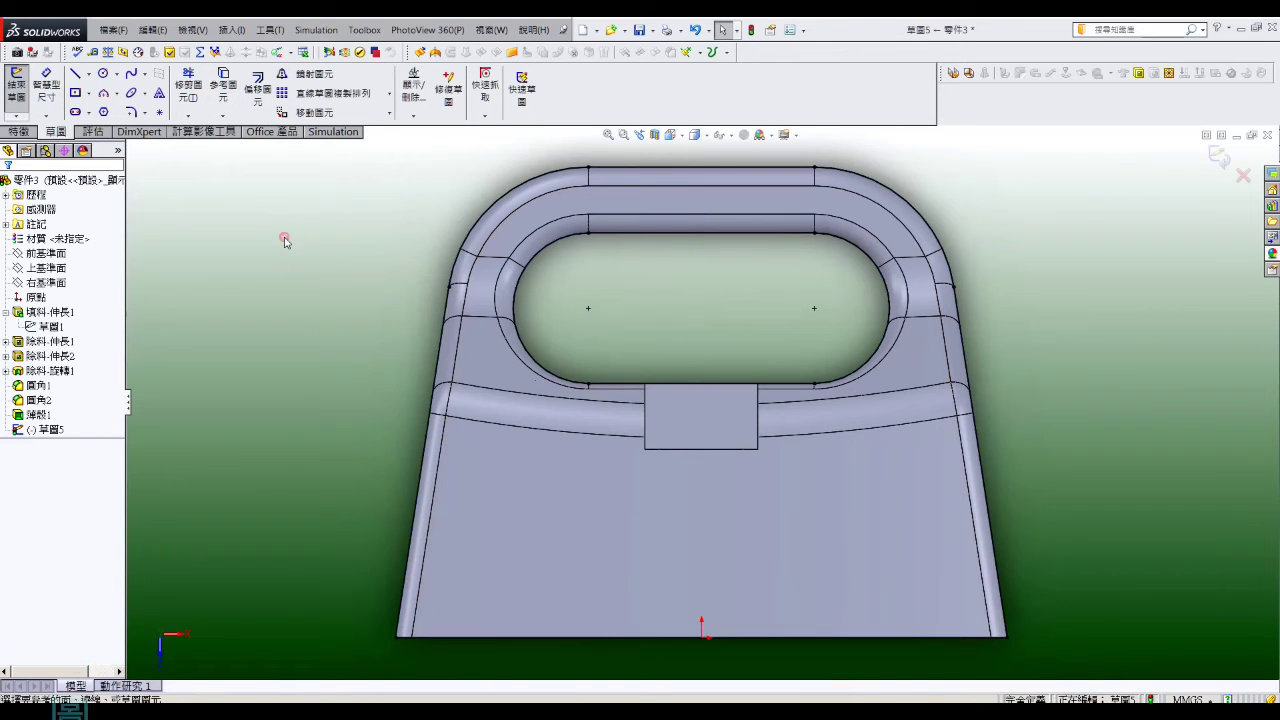
pyautogui.click(192, 30)
pyautogui.click(588, 141)
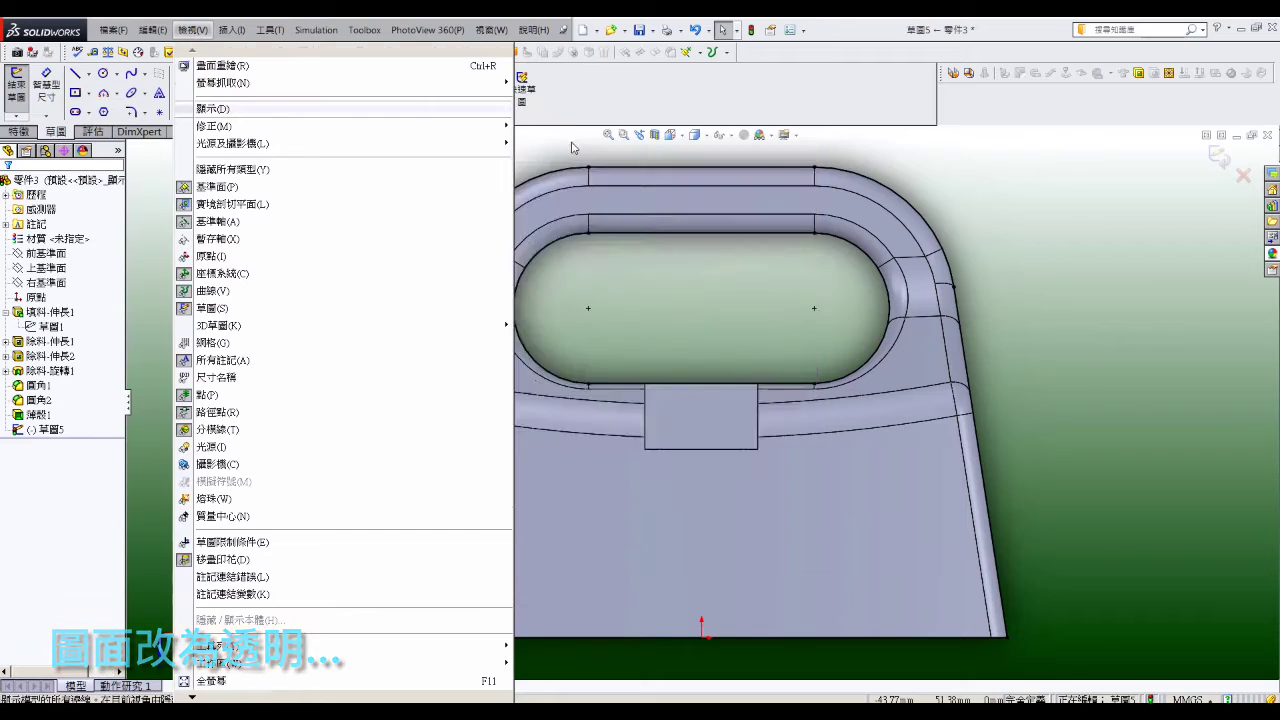
pyautogui.click(76, 75)
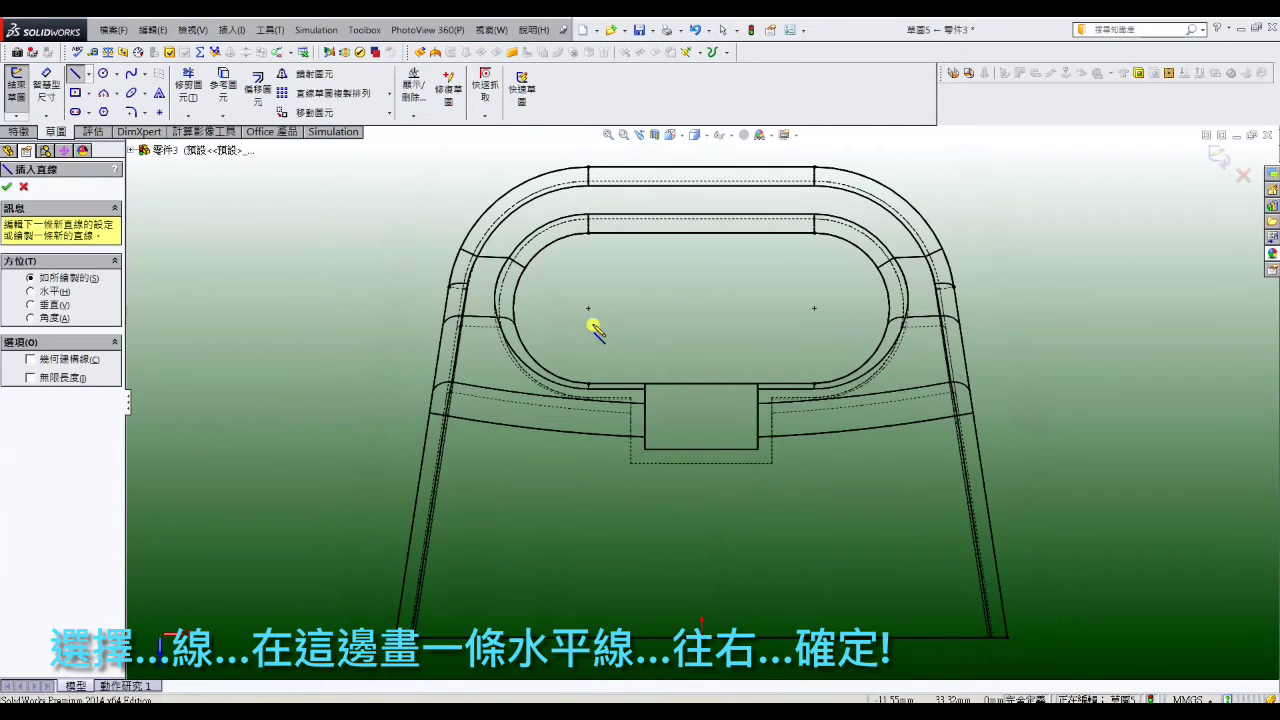
pyautogui.click(447, 310)
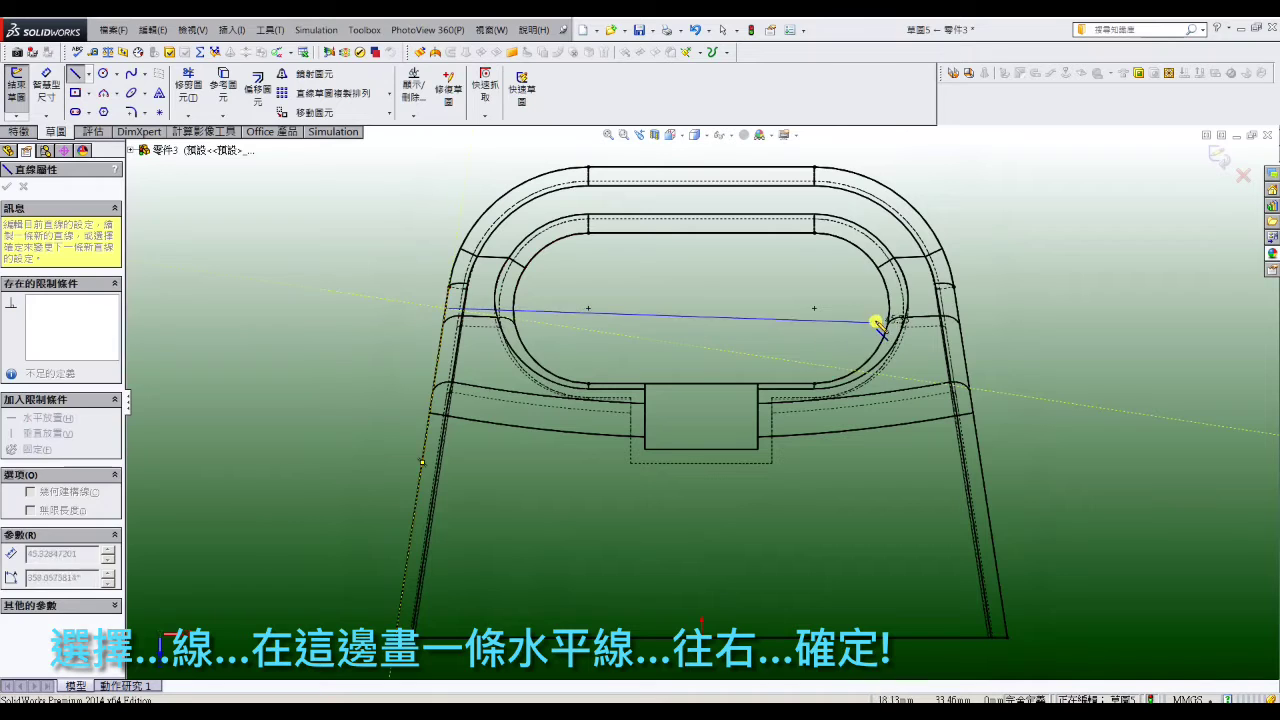
pyautogui.rightClick(957, 308)
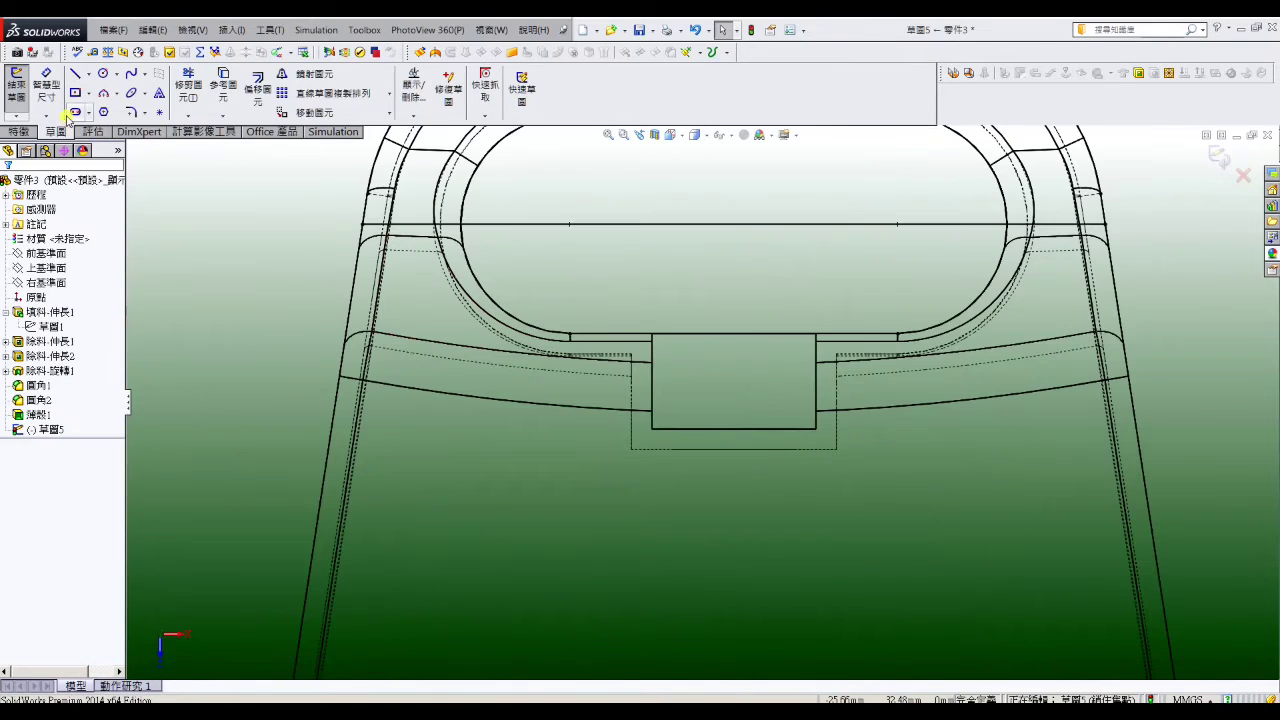
# Step: Draw a vertical line from the bottom edge's midpoint to the top line as construction geometry
pyautogui.click(75, 76)
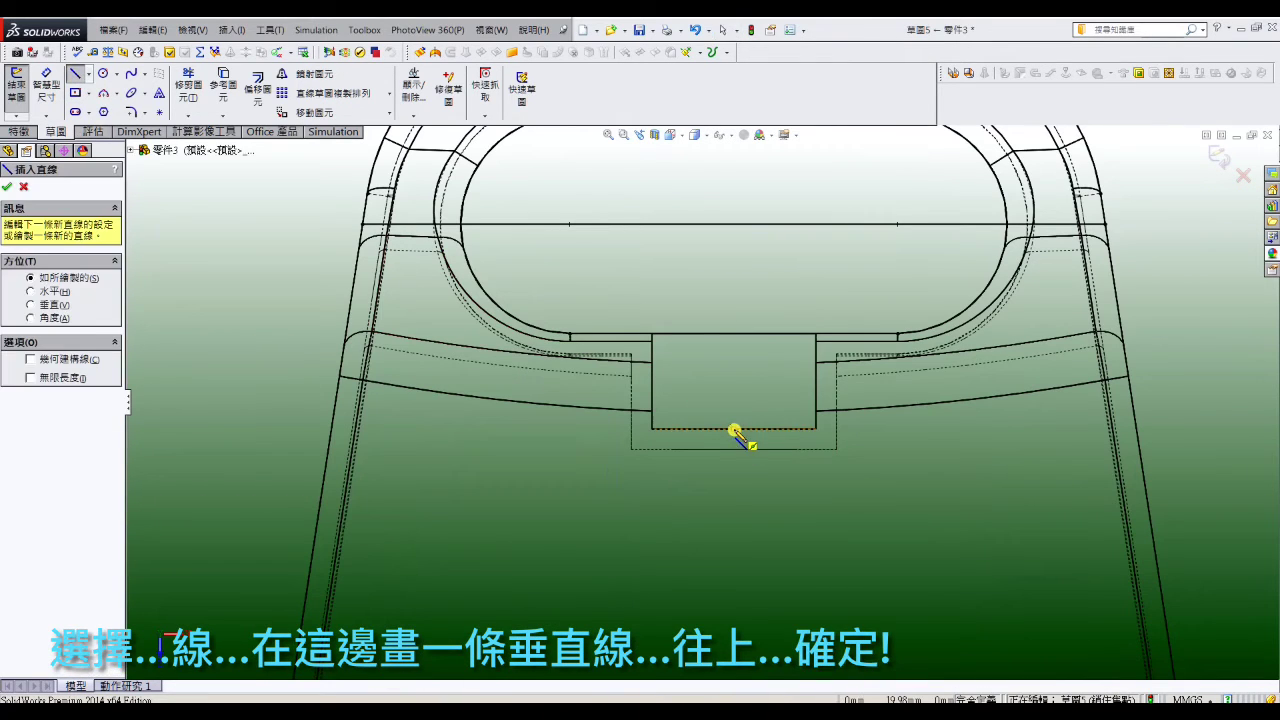
pyautogui.click(735, 429)
pyautogui.click(736, 224)
pyautogui.rightClick(736, 224)
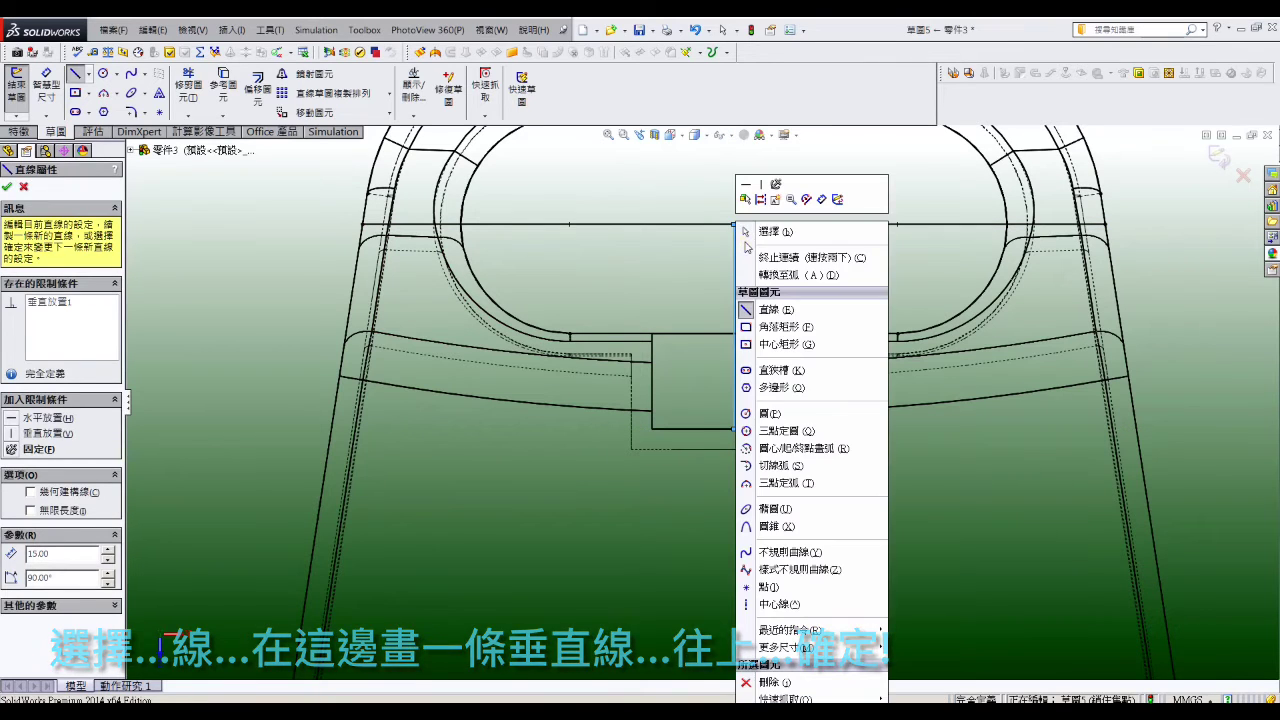
pyautogui.click(770, 231)
pyautogui.click(735, 285)
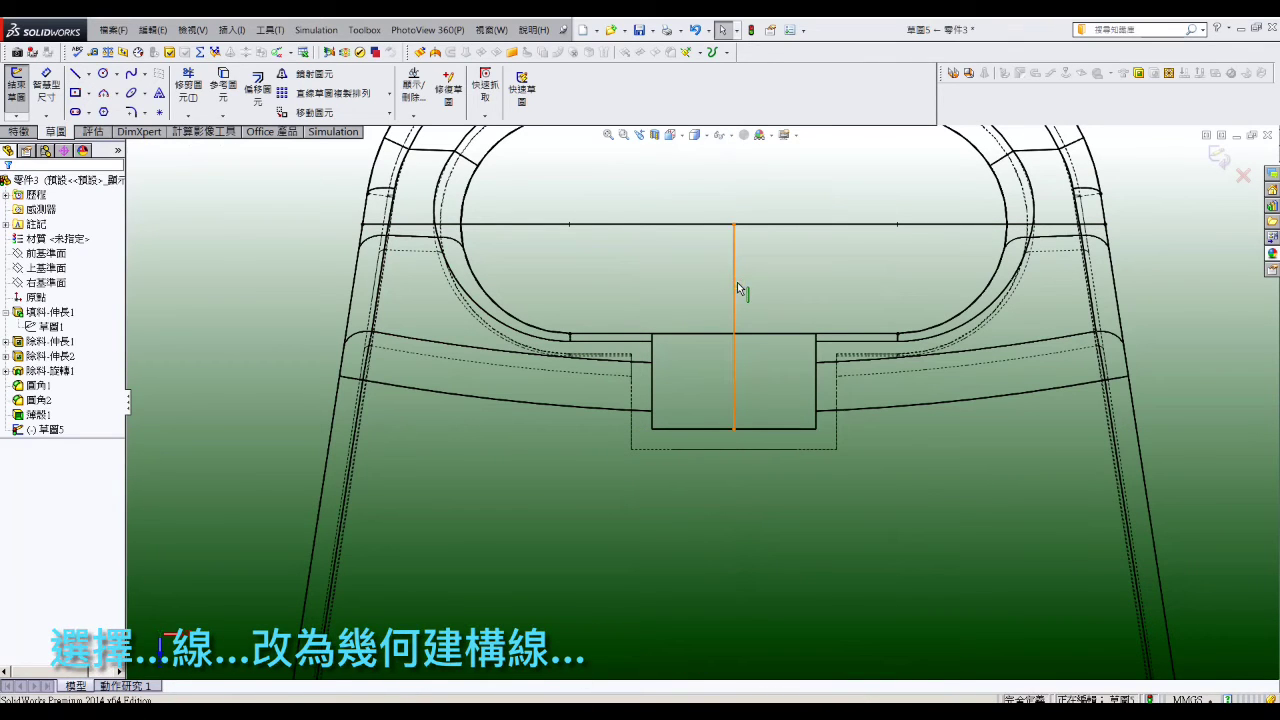
pyautogui.click(736, 285)
pyautogui.click(174, 366)
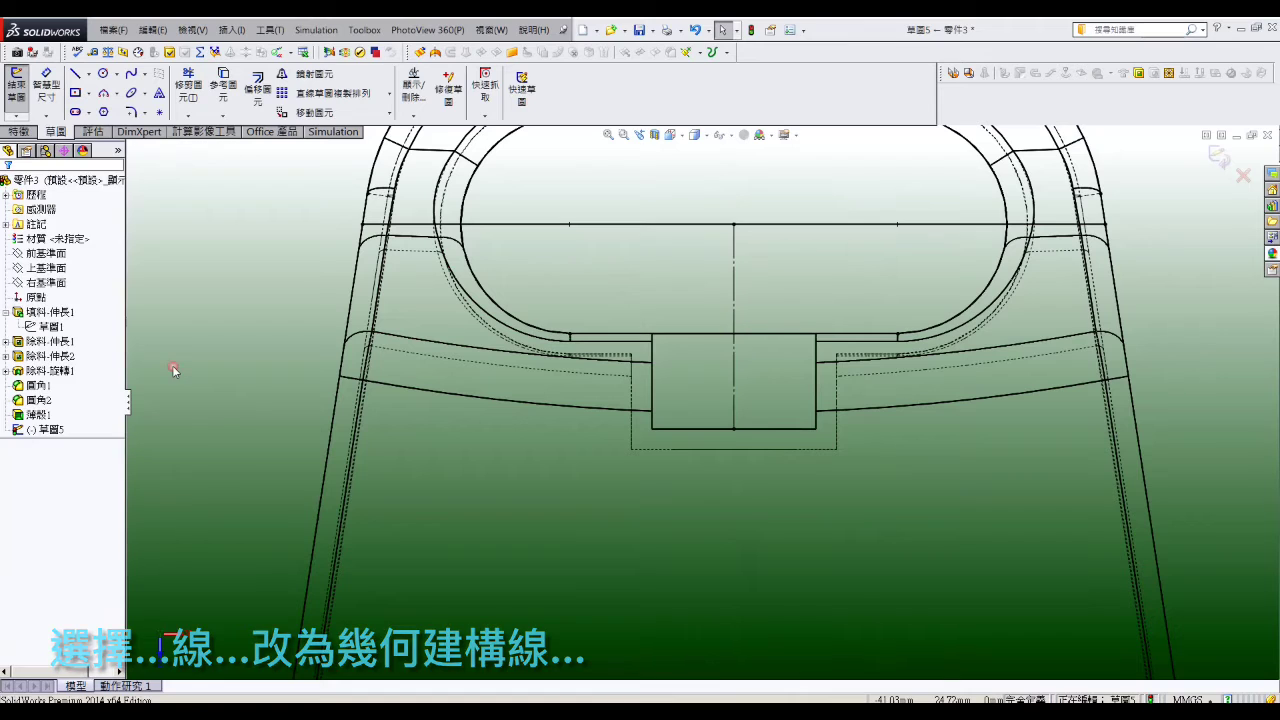
# Step: Draw a small rectangle below the slot's left side and mirror it about the centreline
pyautogui.click(77, 94)
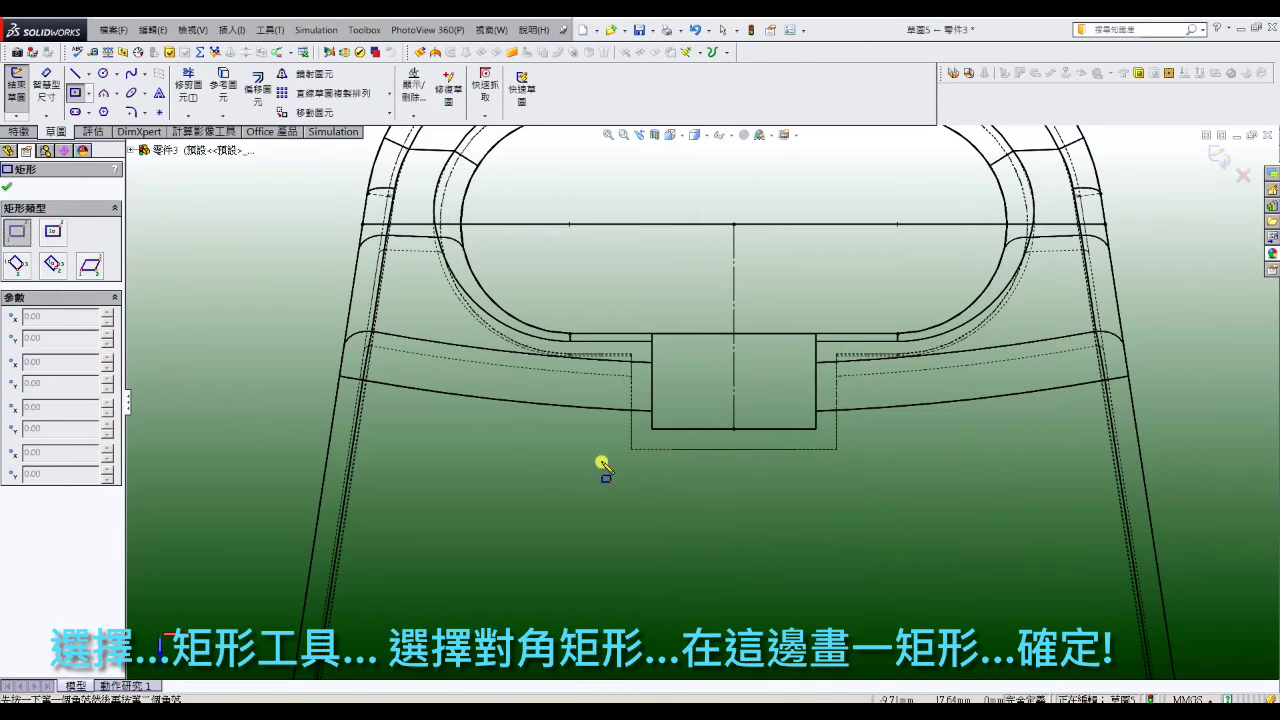
pyautogui.click(657, 503)
pyautogui.rightClick(657, 503)
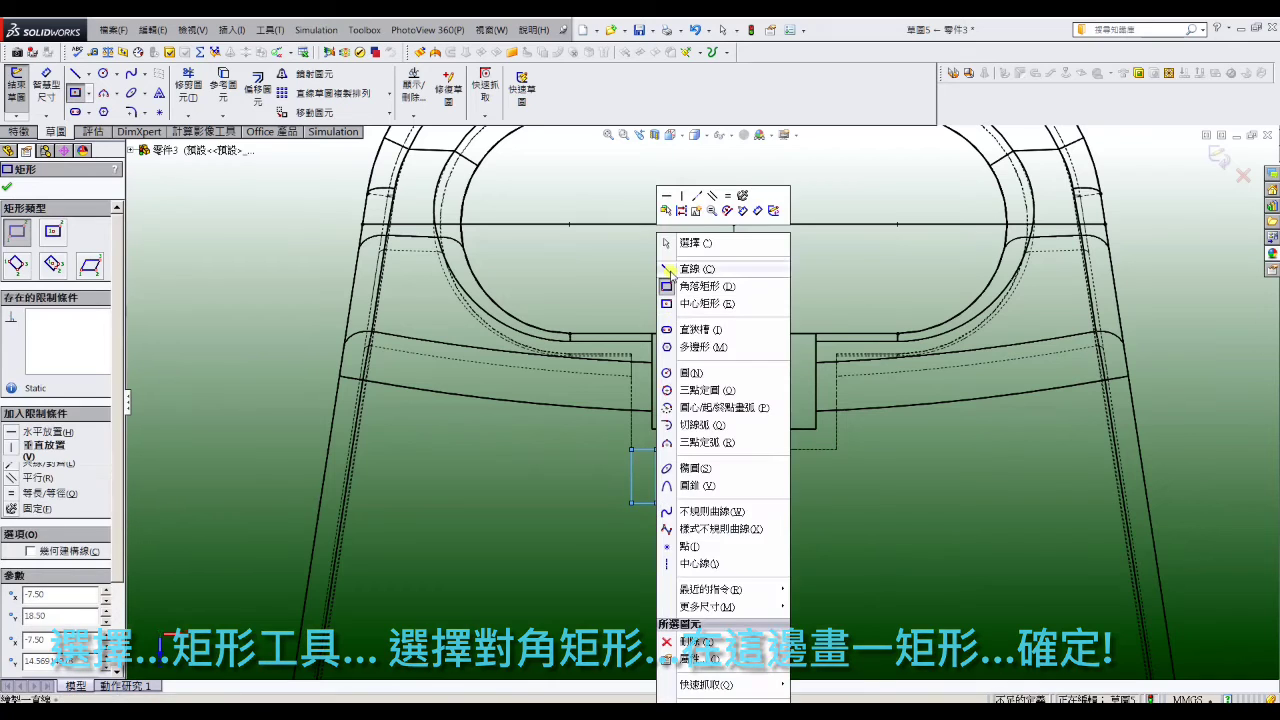
pyautogui.click(690, 640)
pyautogui.click(300, 74)
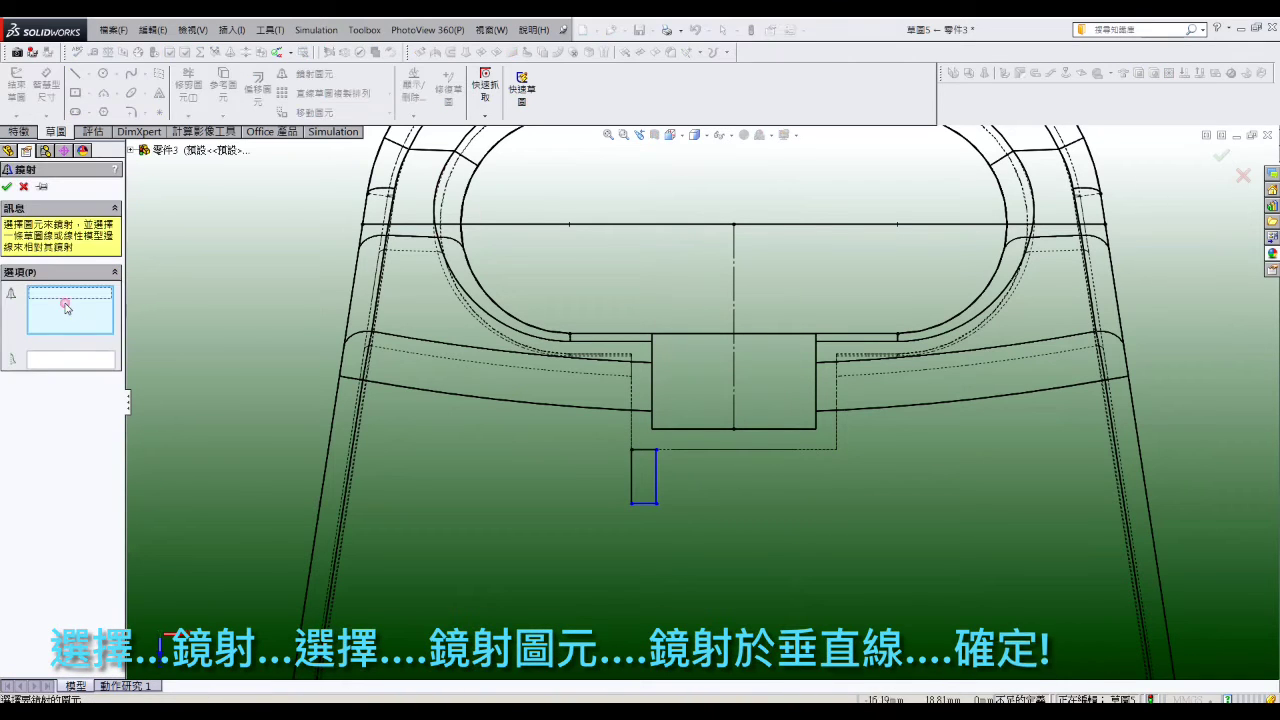
pyautogui.click(75, 360)
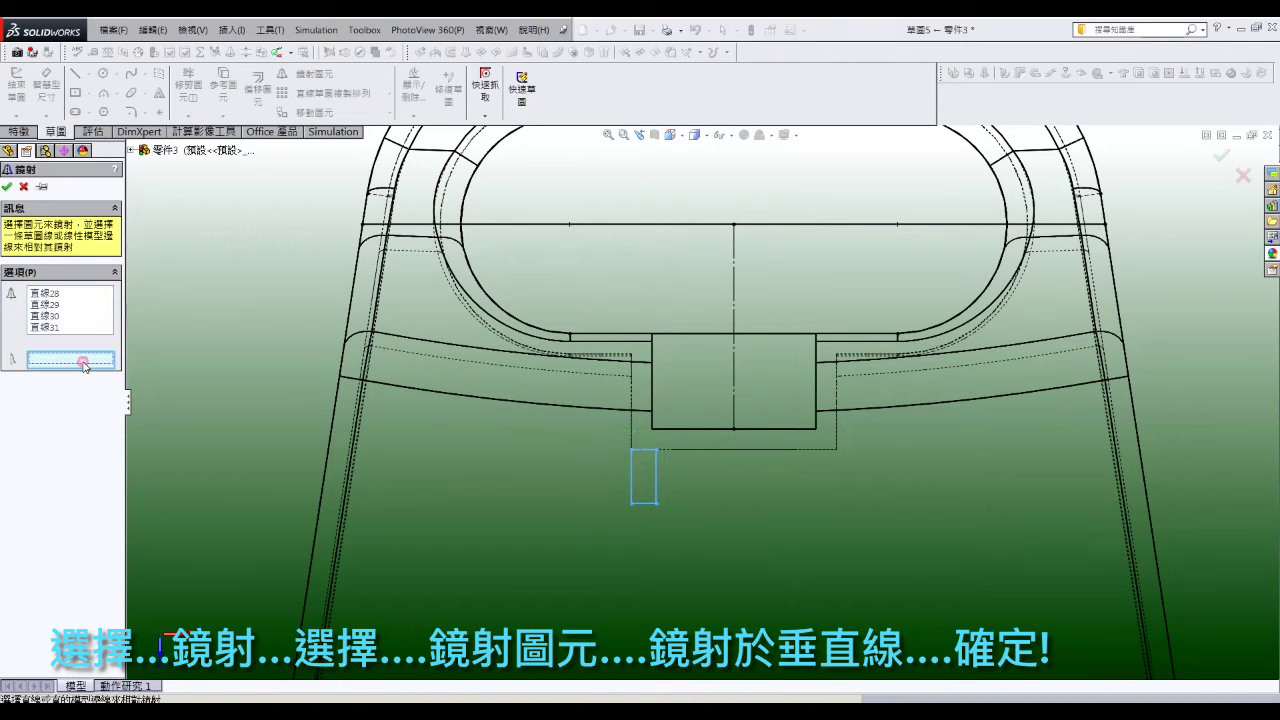
pyautogui.click(734, 383)
pyautogui.click(7, 186)
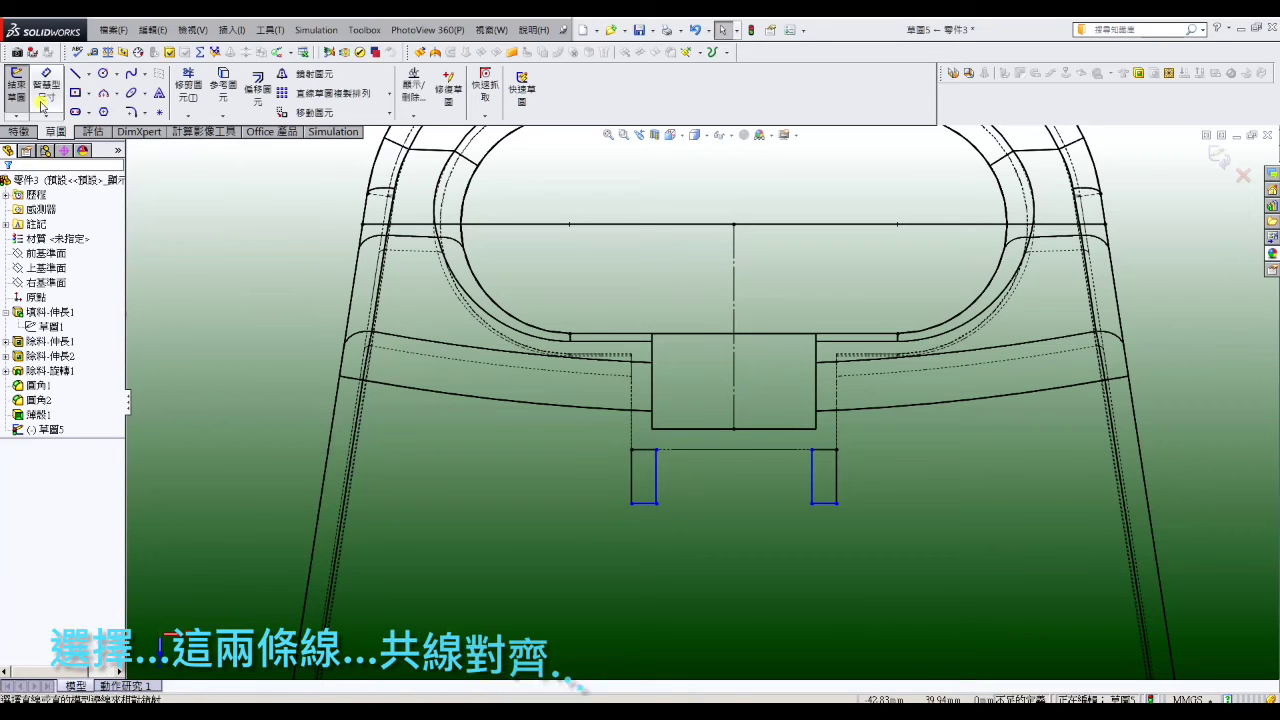
# Step: Make the rectangle's inner edge collinear with the slot side and set its height to 2 mm
pyautogui.click(657, 472)
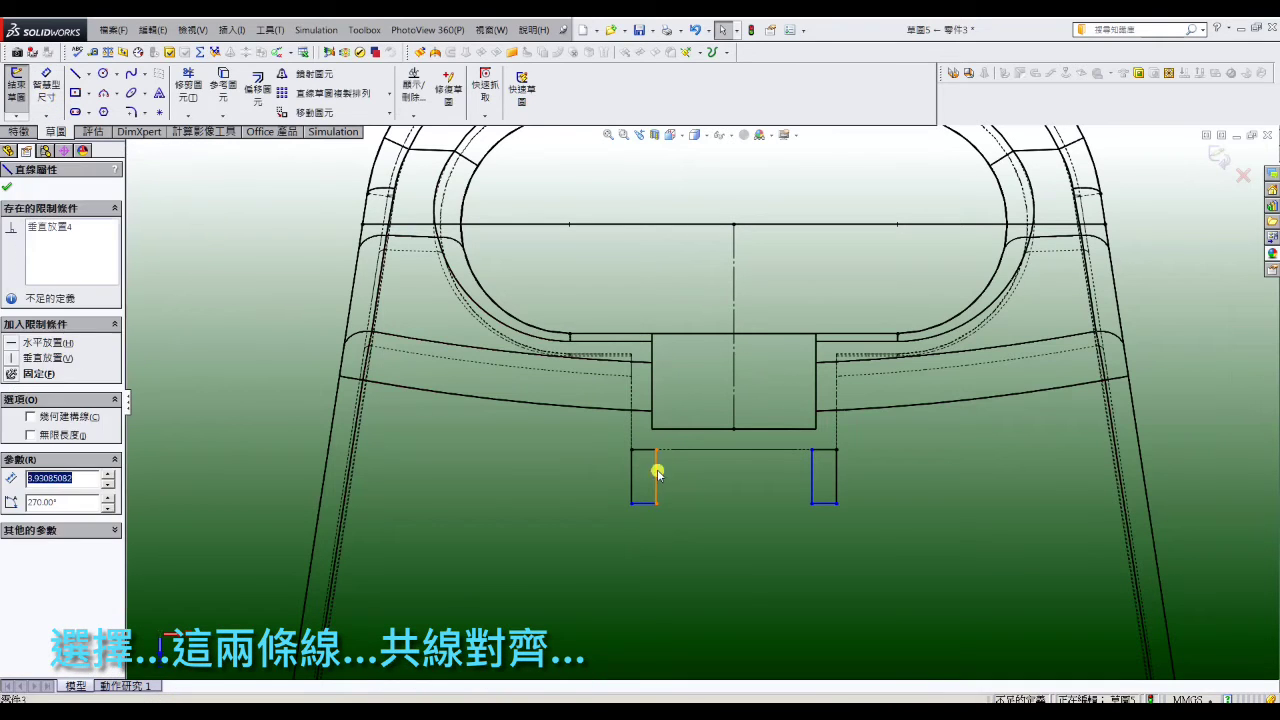
pyautogui.keyDown('ctrl'); pyautogui.click(652, 400); pyautogui.keyUp('ctrl')
pyautogui.click(40, 490)
pyautogui.click(7, 186)
pyautogui.click(46, 85)
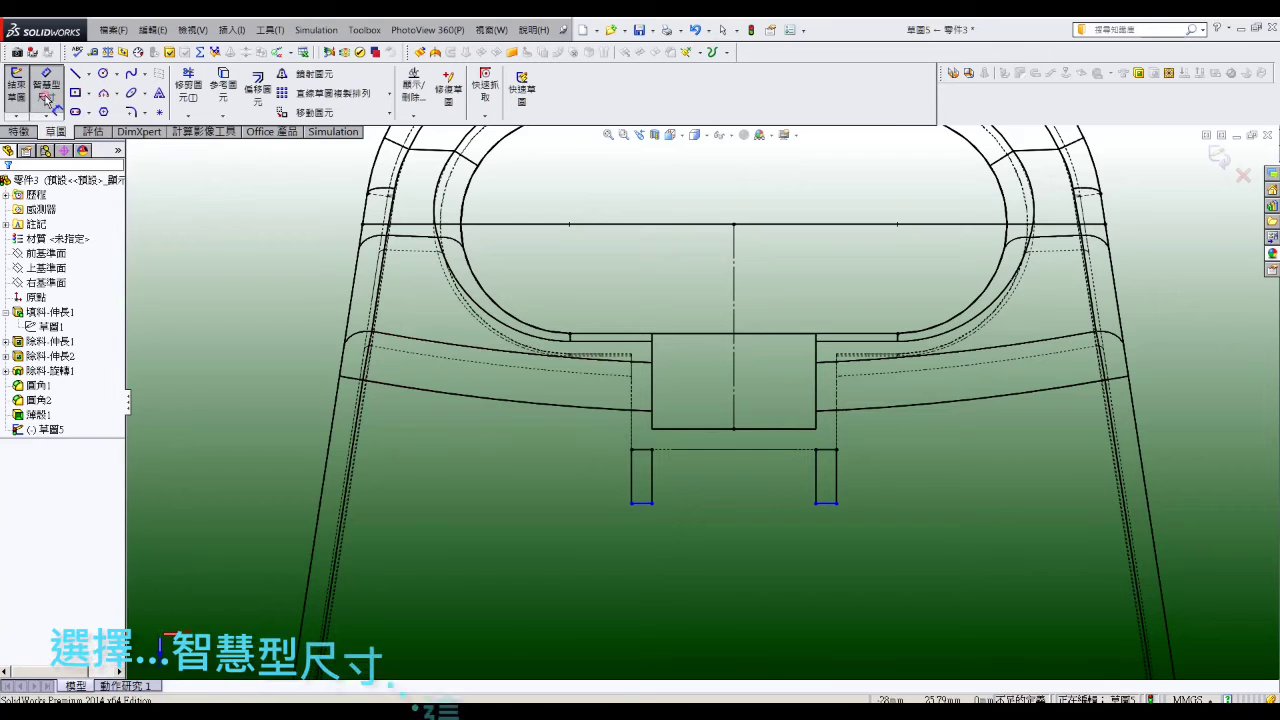
pyautogui.click(577, 482)
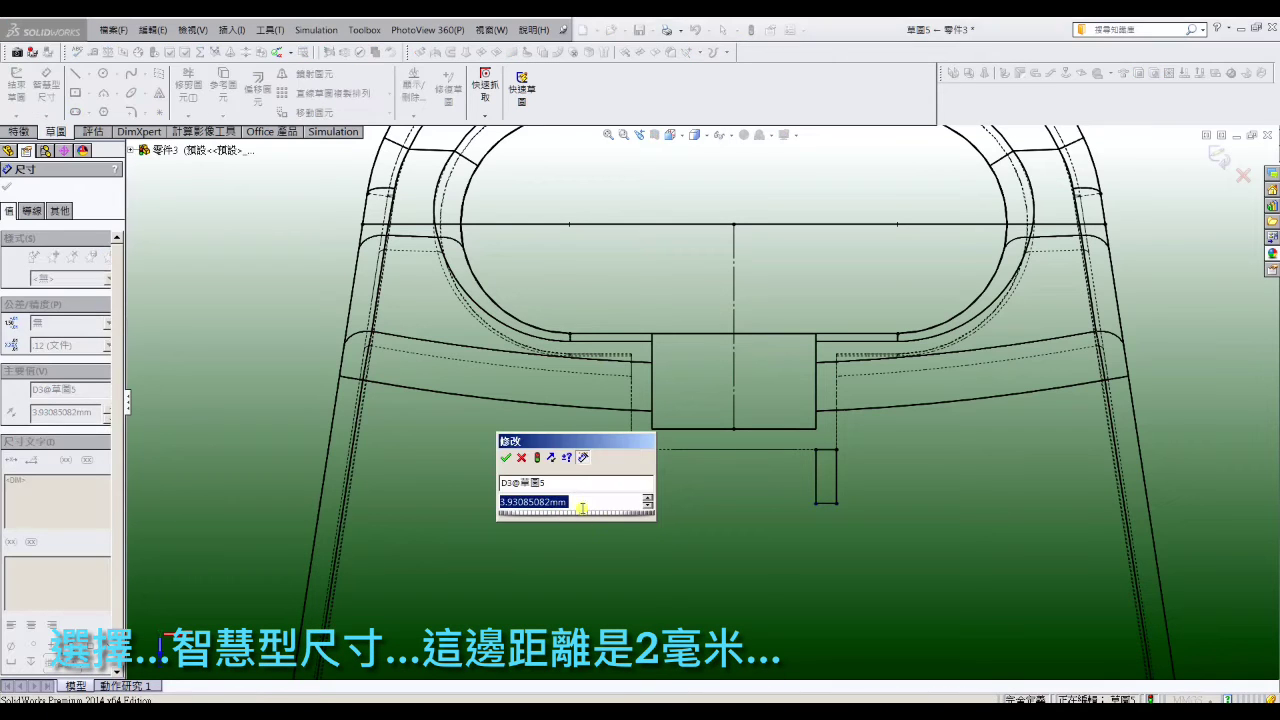
pyautogui.write('2')
pyautogui.press('Return')
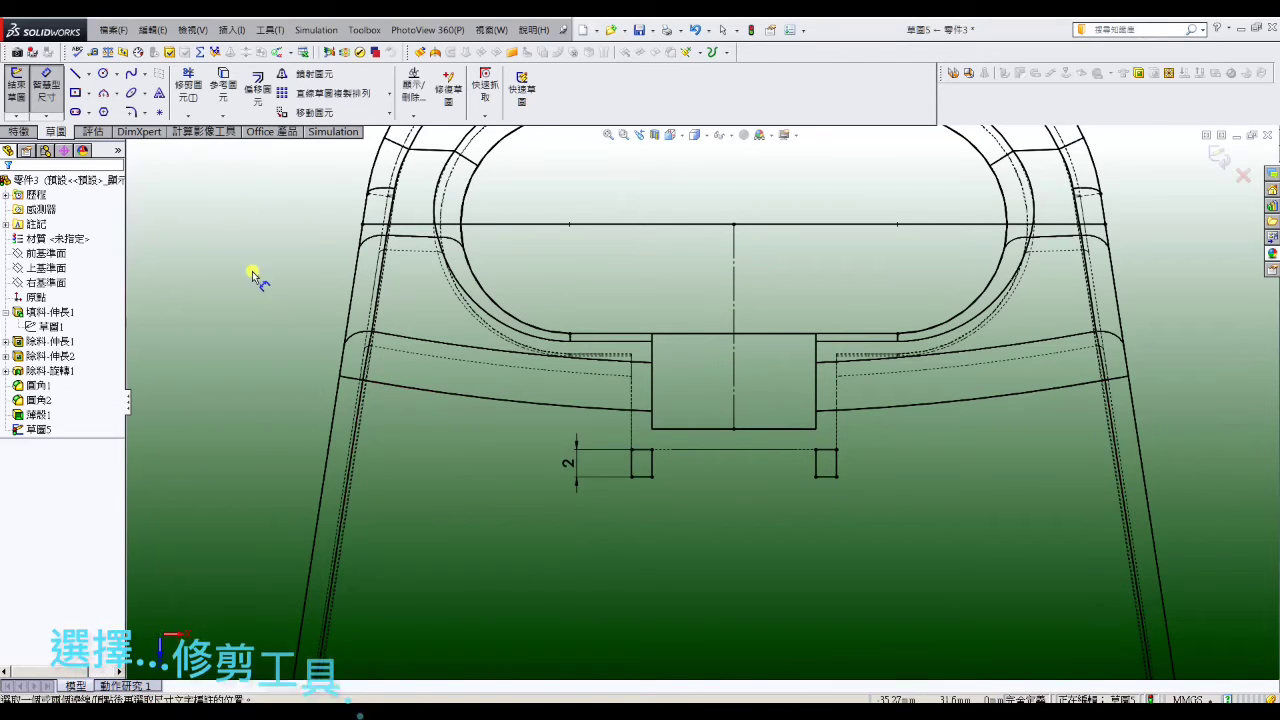
# Step: Trim away the long horizontal line at the top of the sketch
pyautogui.click(187, 88)
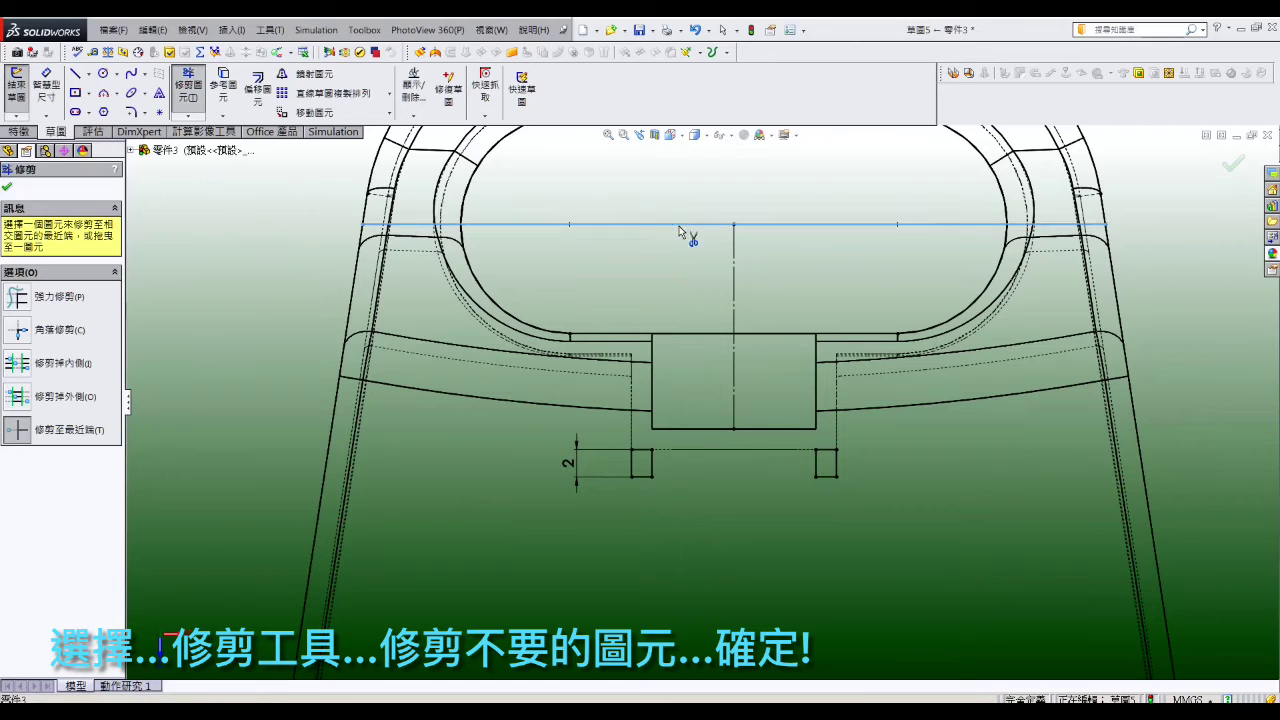
pyautogui.click(686, 225)
pyautogui.click(697, 377)
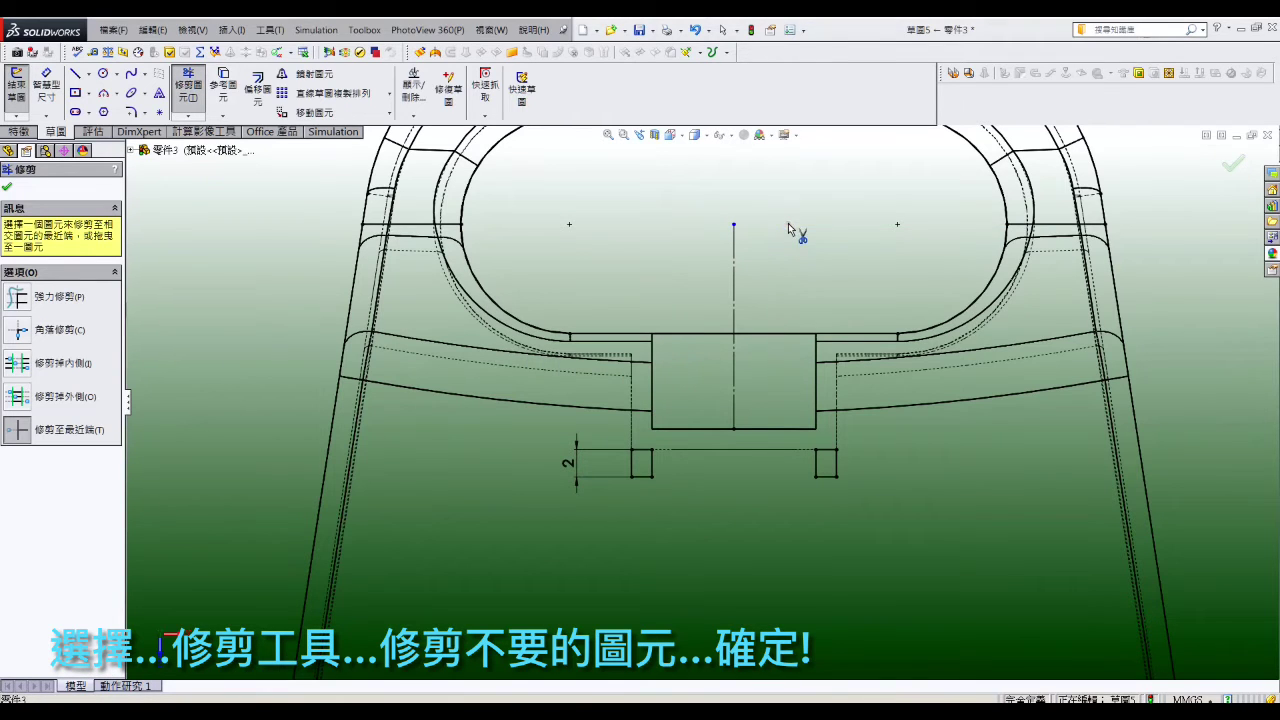
pyautogui.click(18, 131)
# Step: Boss-extrude both small rectangles Up To Body, using the shell body as the limit
pyautogui.press('Escape')
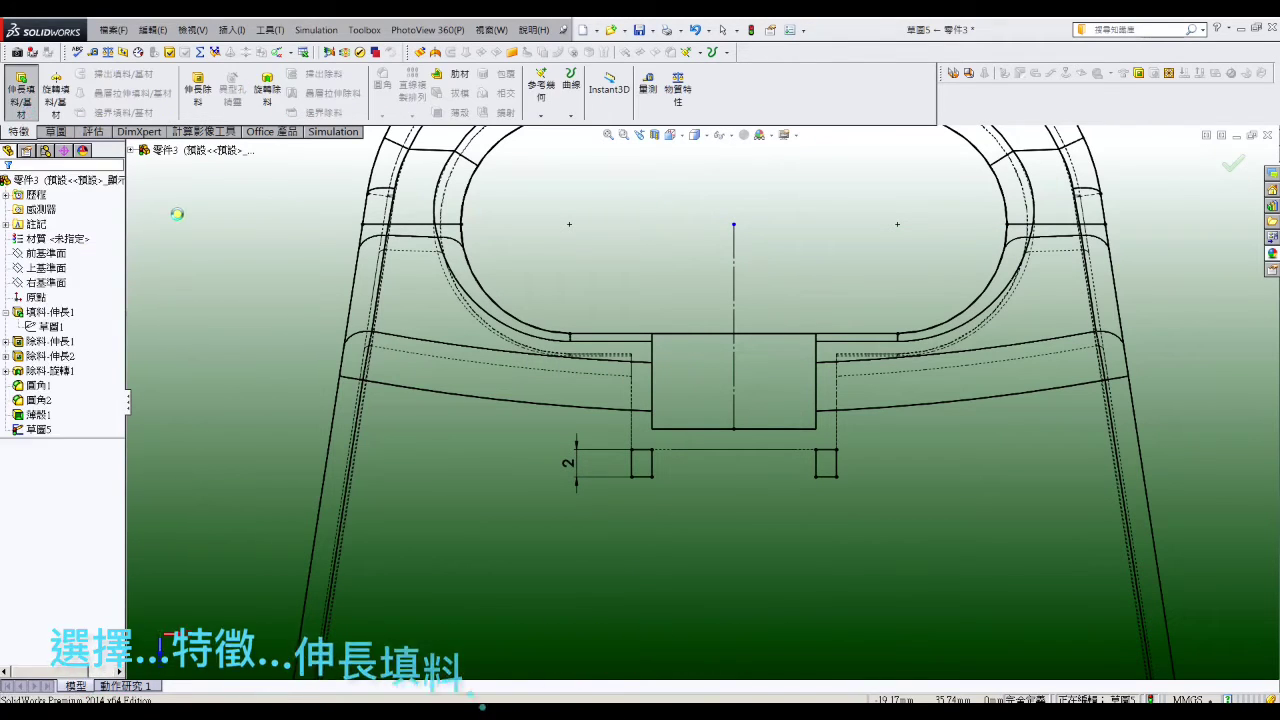
pyautogui.click(107, 271)
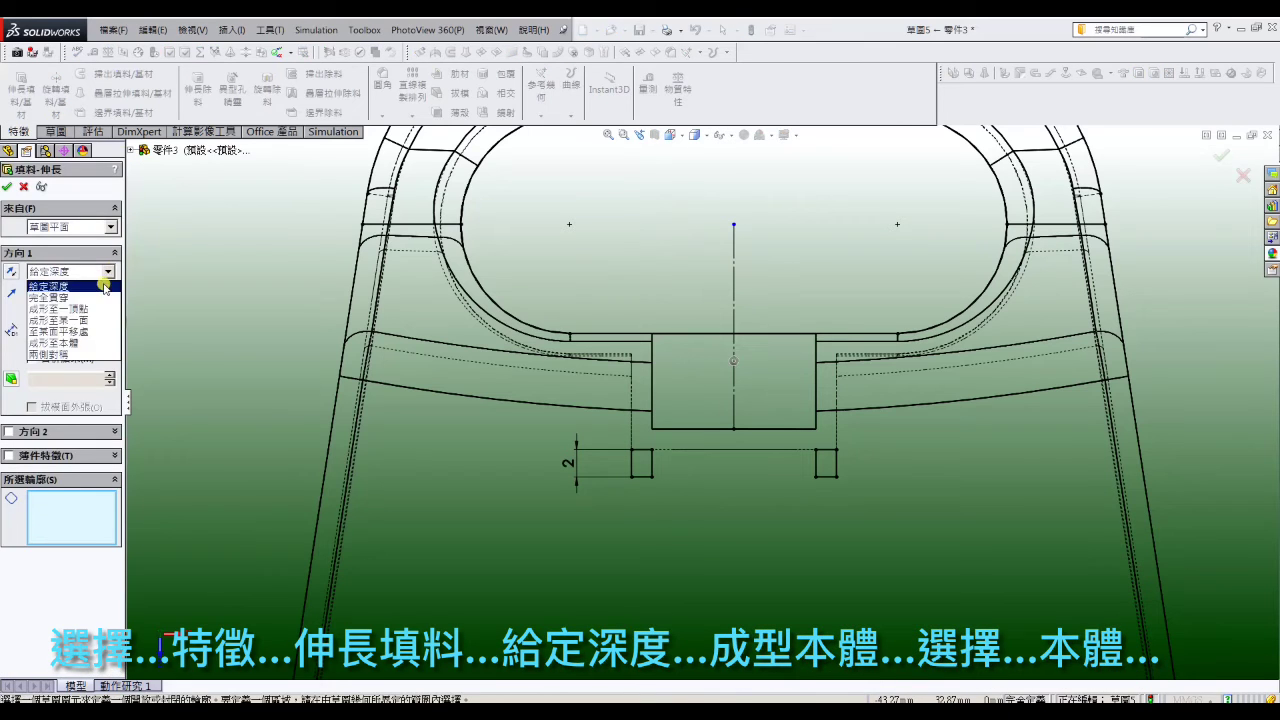
pyautogui.click(98, 342)
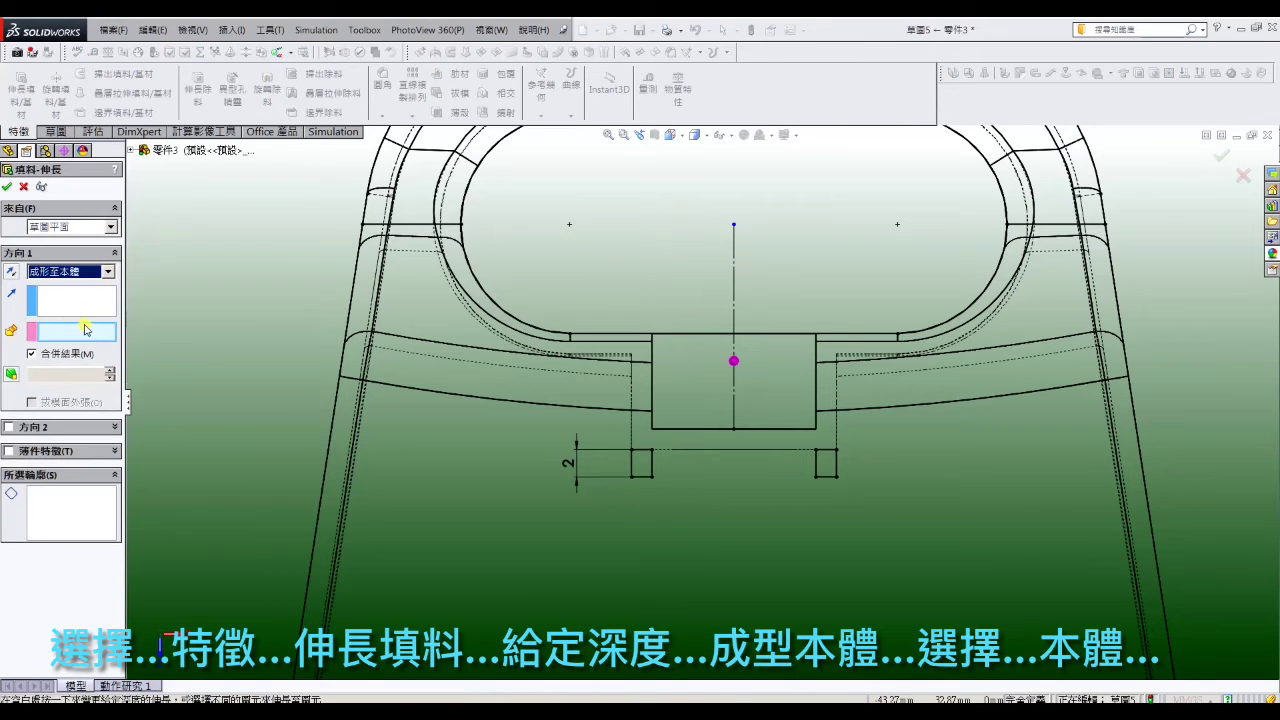
pyautogui.click(414, 478)
pyautogui.click(636, 464)
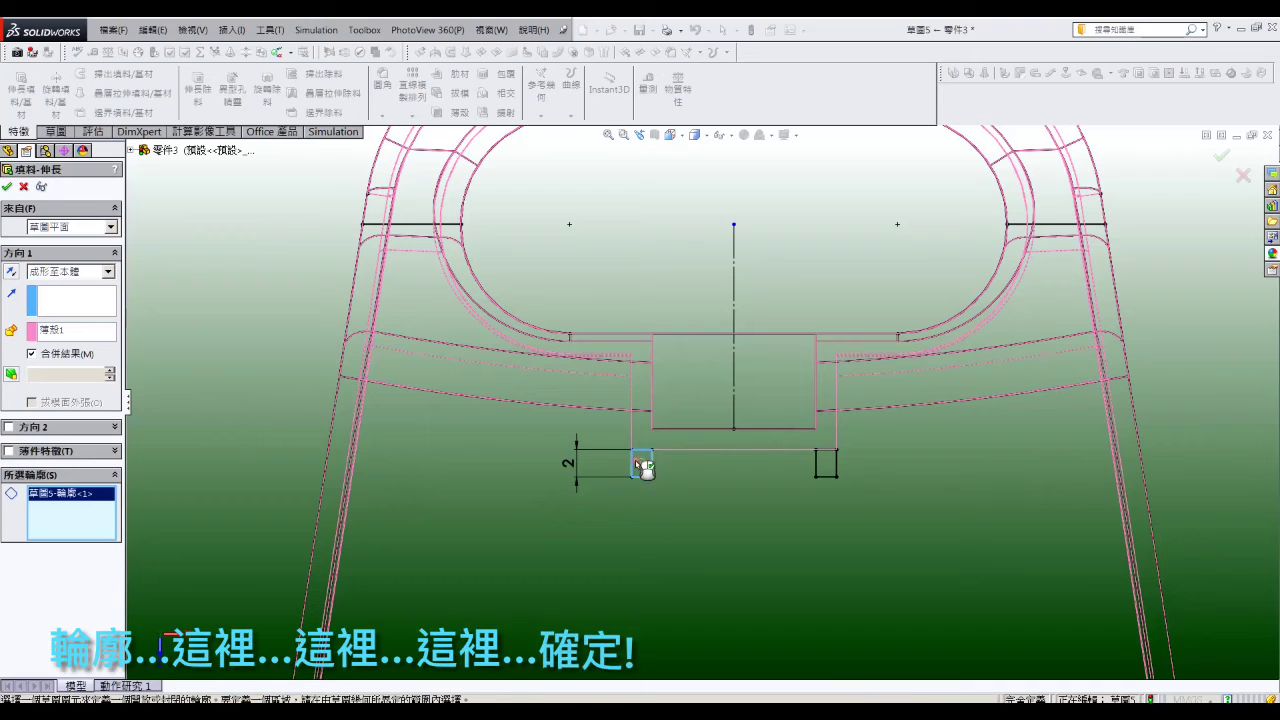
pyautogui.click(826, 472)
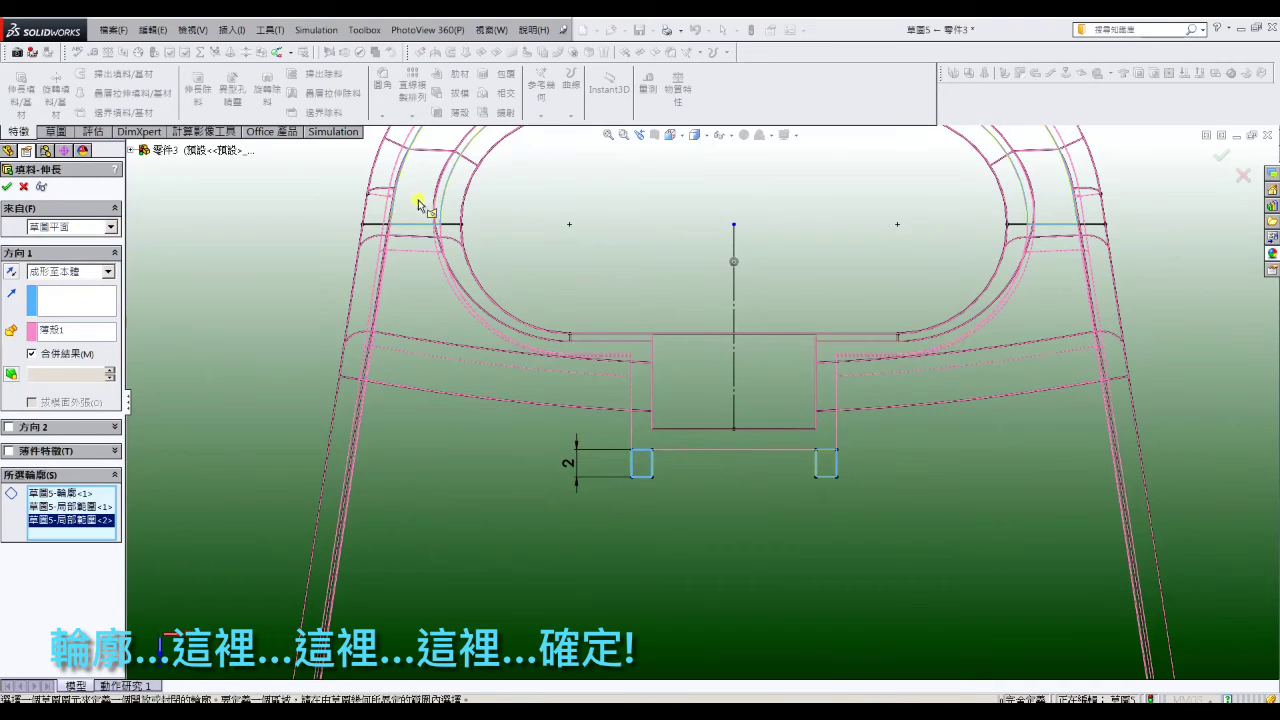
pyautogui.press('f')
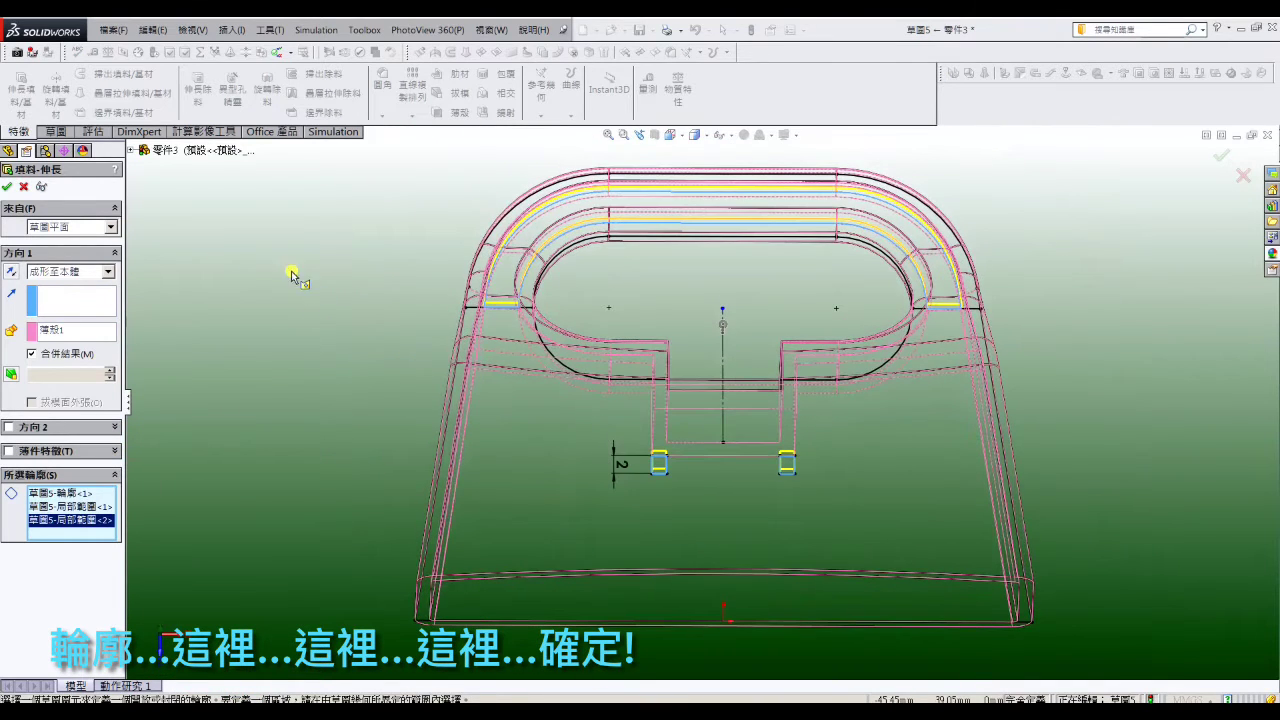
pyautogui.click(7, 187)
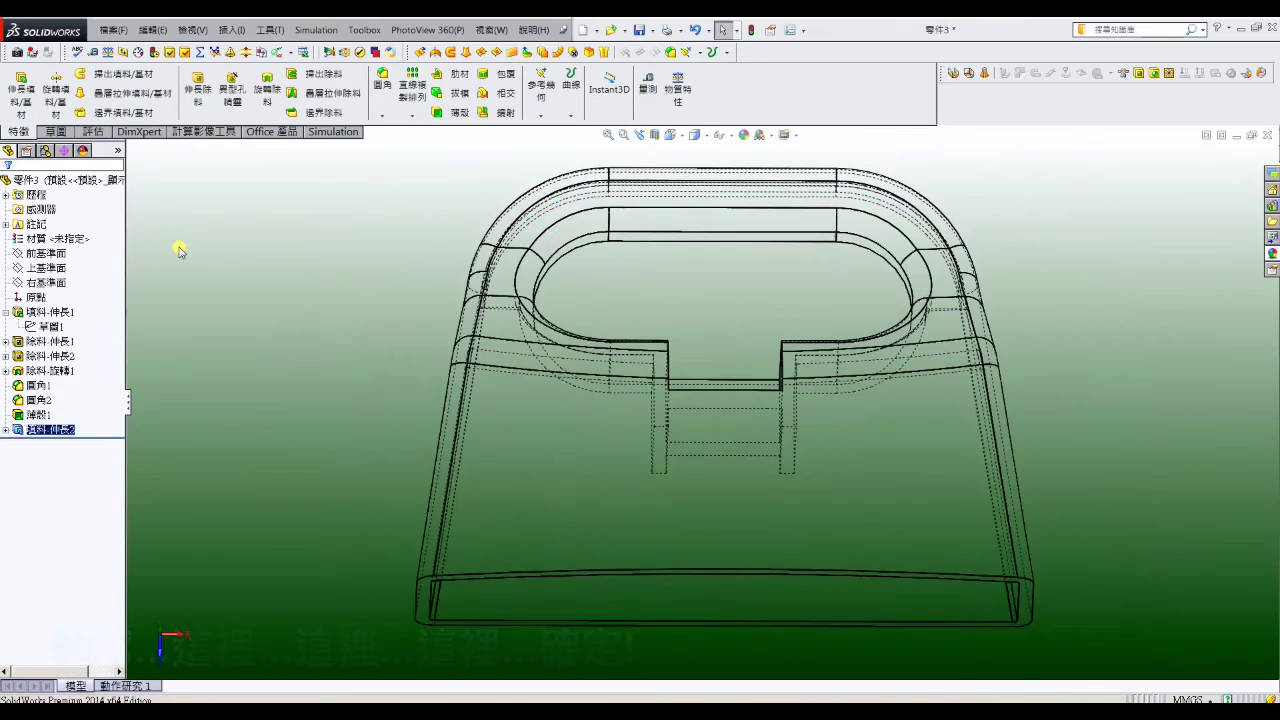
# Step: Start a sketch on the Top Plane and draw a horizontal line along the bottom edge
pyautogui.click(58, 268)
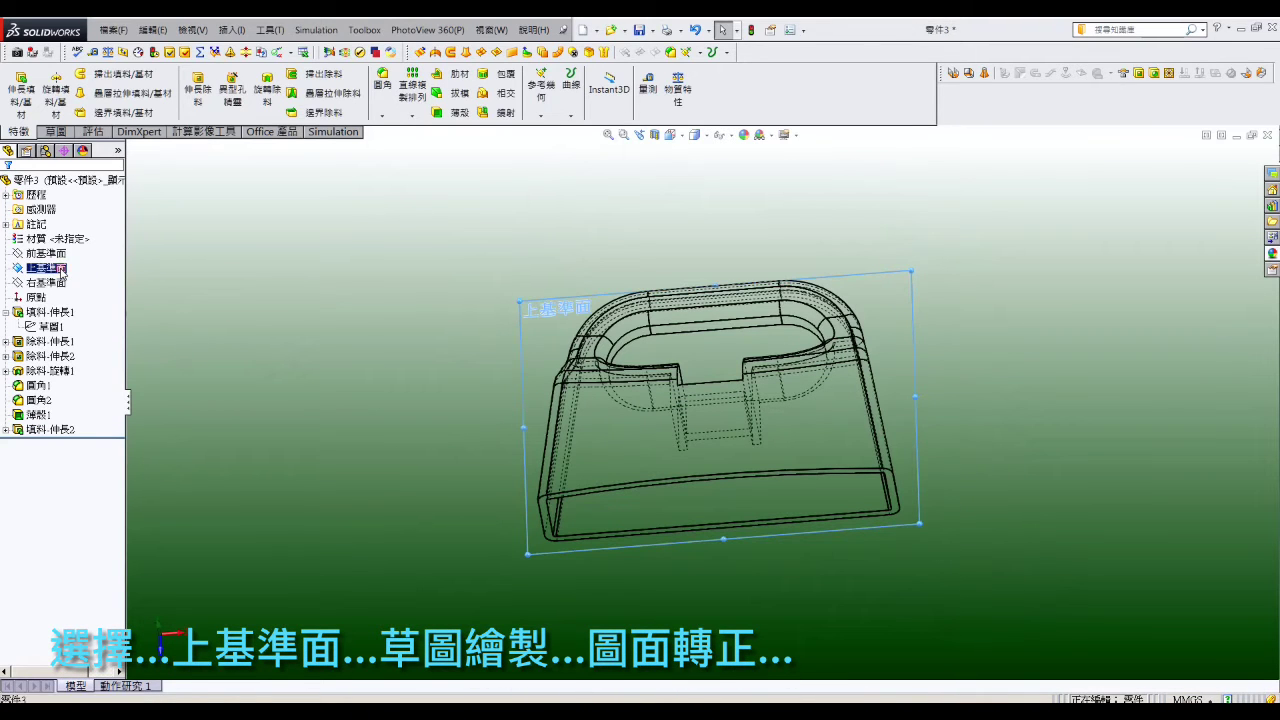
pyautogui.click(68, 257)
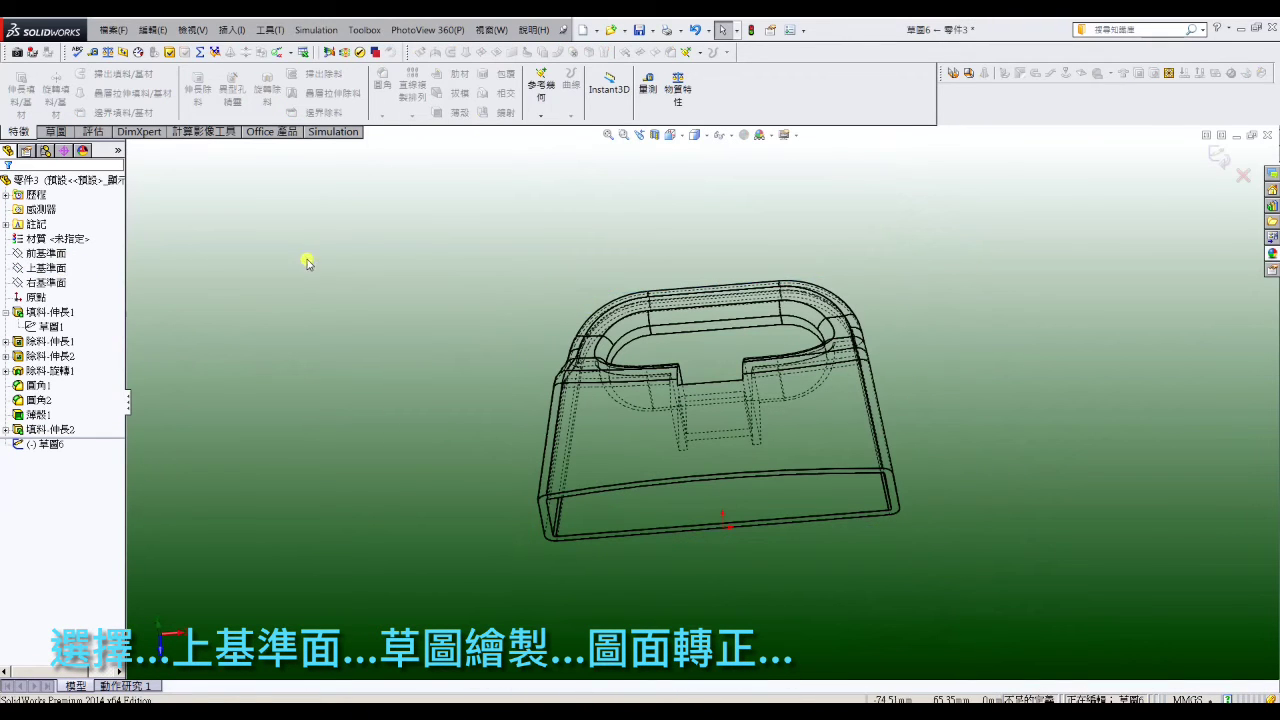
pyautogui.click(670, 135)
pyautogui.click(738, 205)
pyautogui.click(56, 131)
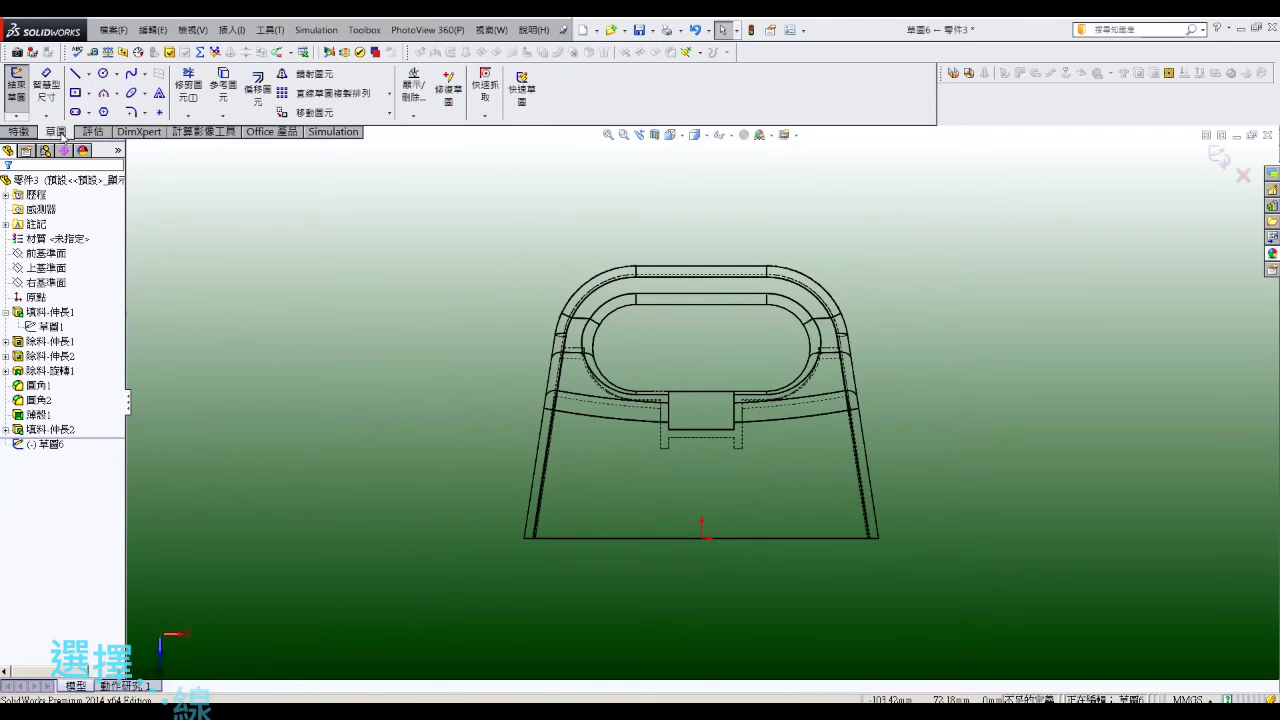
pyautogui.click(76, 76)
pyautogui.click(524, 538)
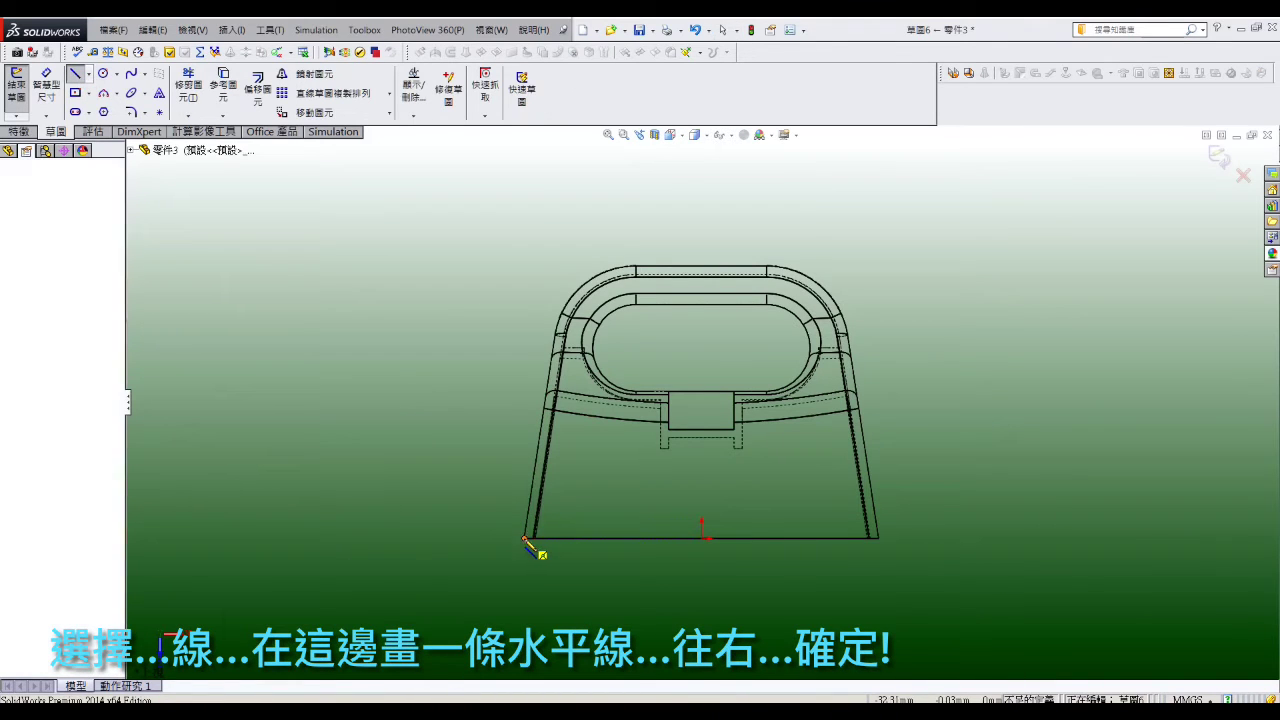
pyautogui.click(878, 539)
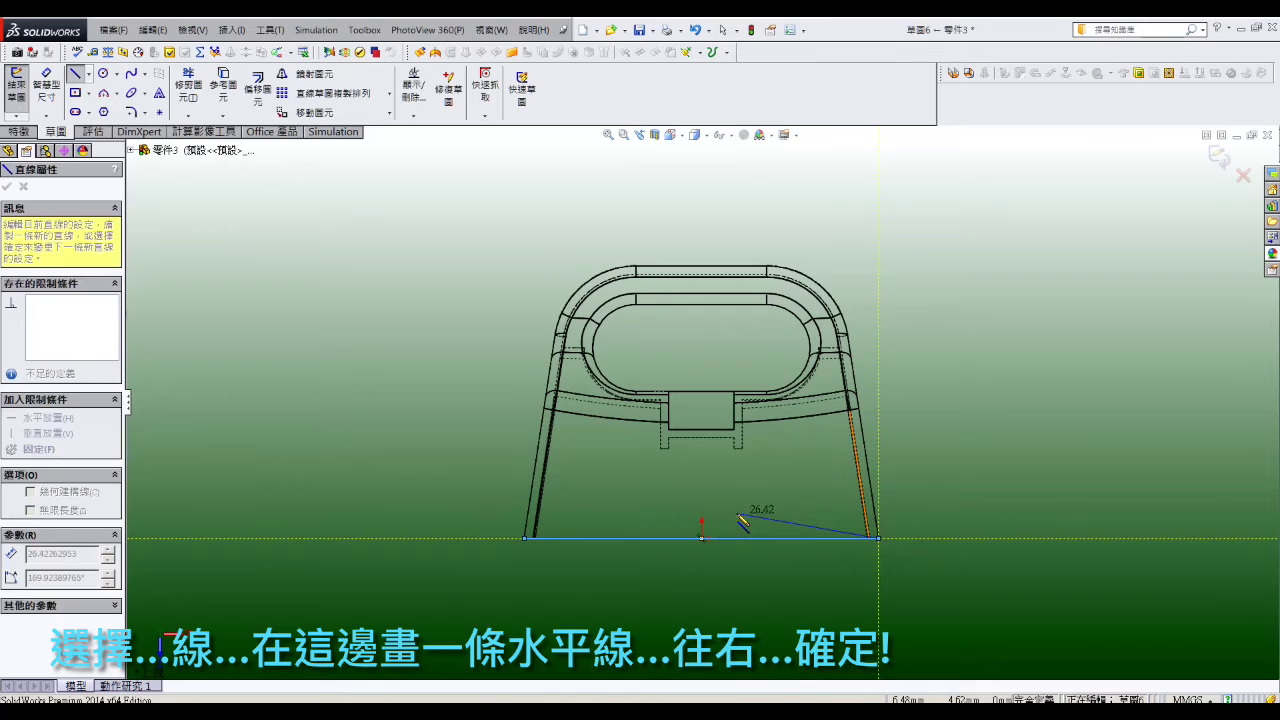
pyautogui.rightClick(742, 522)
pyautogui.click(765, 215)
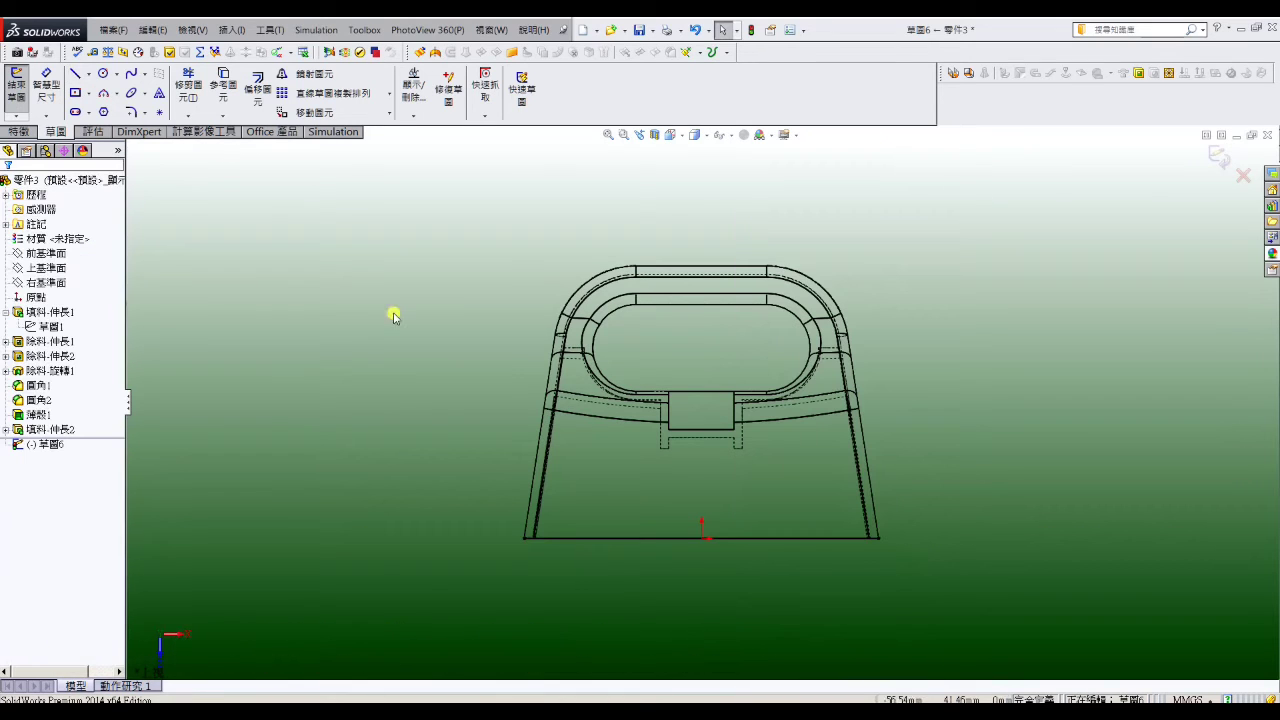
# Step: Draw a shallow three-point arc from the bottom-left corner across the bottom edge
pyautogui.click(103, 92)
pyautogui.click(525, 540)
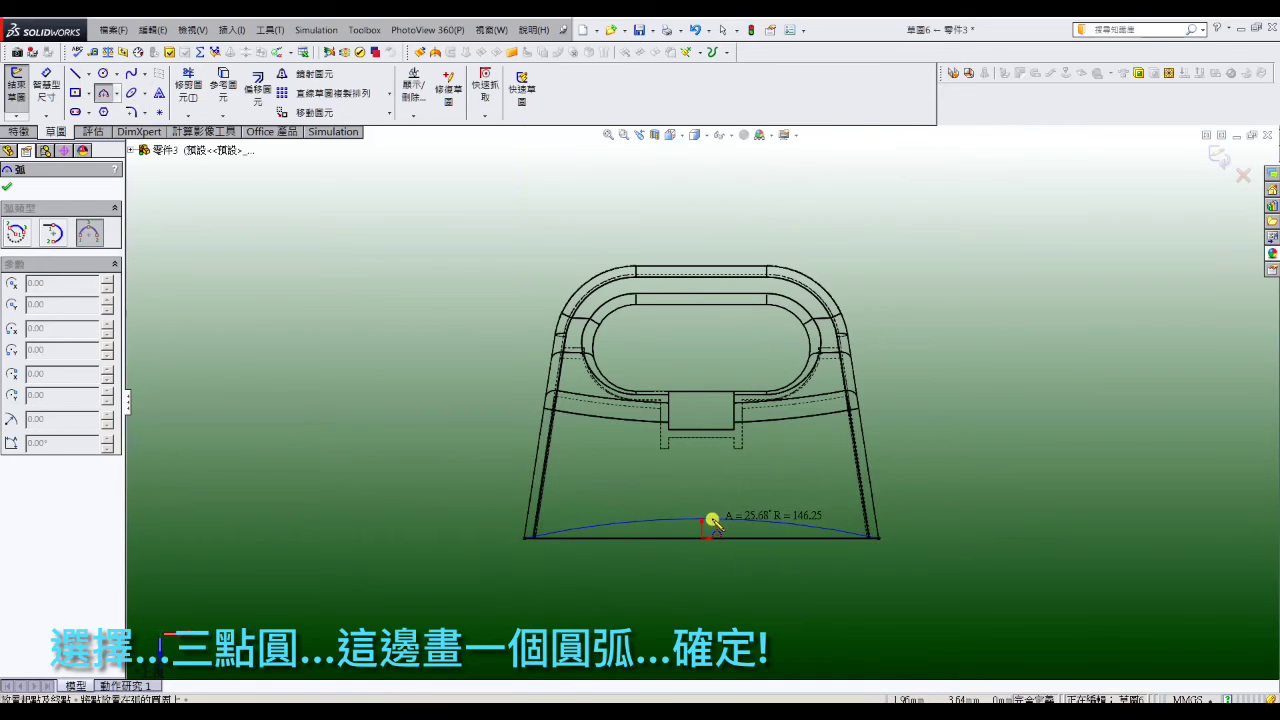
pyautogui.click(712, 521)
pyautogui.rightClick(712, 521)
pyautogui.click(740, 251)
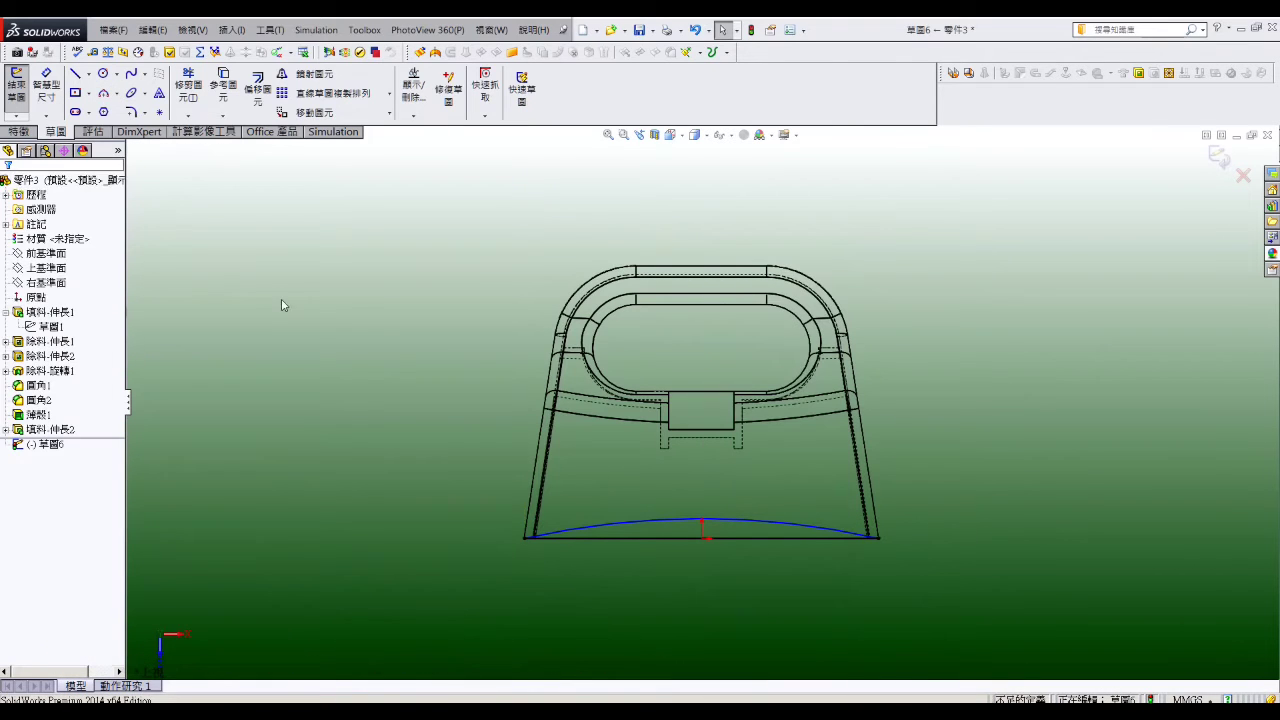
# Step: Dimension the arc's nearest point 3 mm from the bottom line using the Min arc condition
pyautogui.click(44, 88)
pyautogui.scroll(1, 690, 530)
pyautogui.click(705, 530)
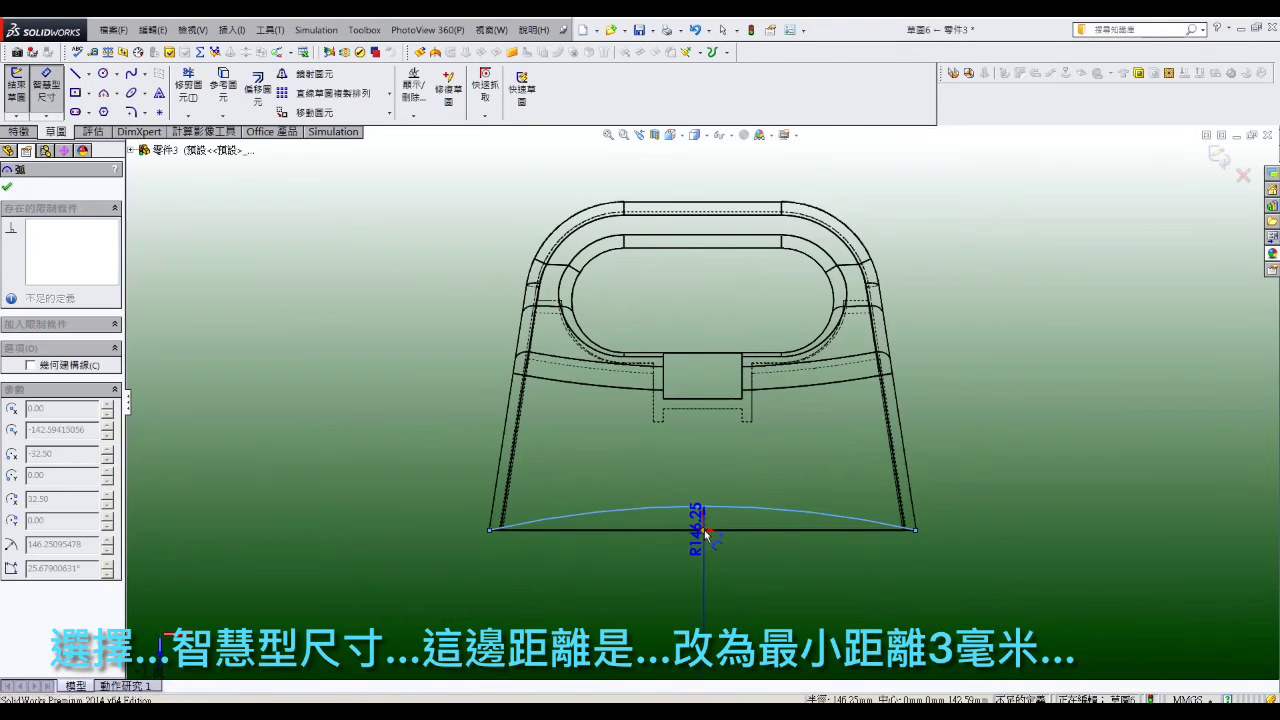
pyautogui.click(712, 525)
pyautogui.click(643, 504)
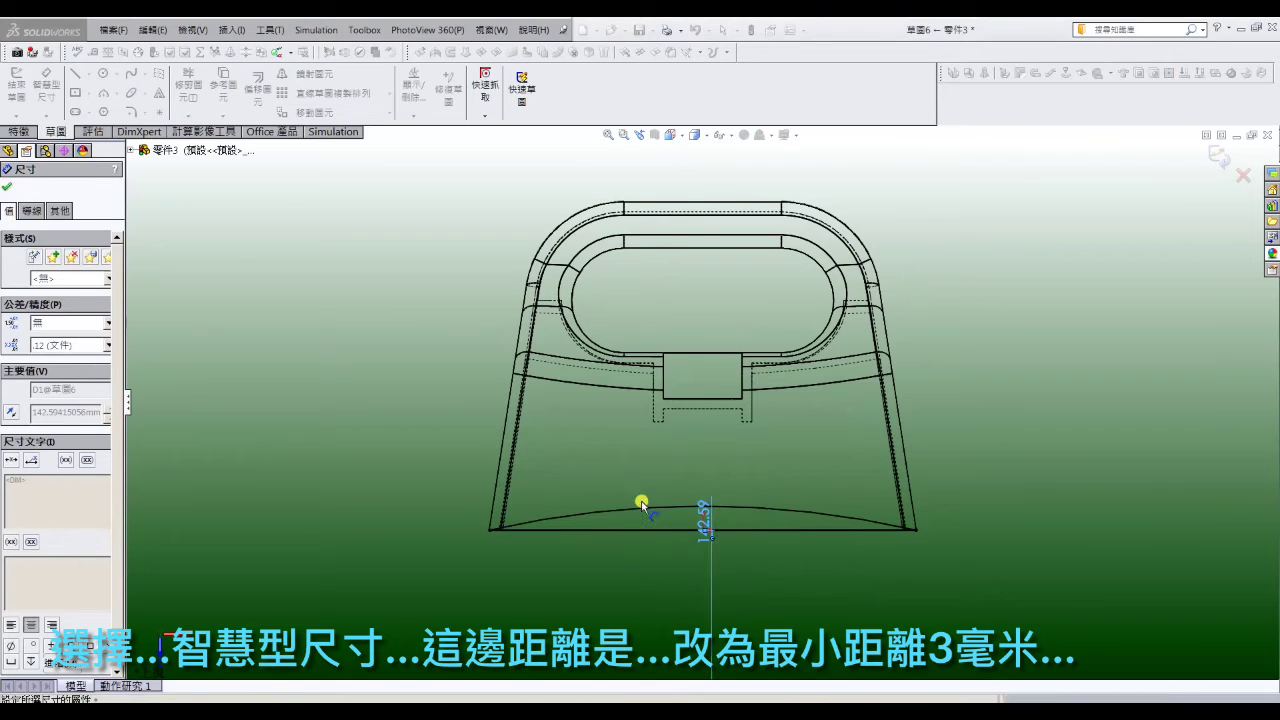
pyautogui.click(31, 211)
pyautogui.click(672, 575)
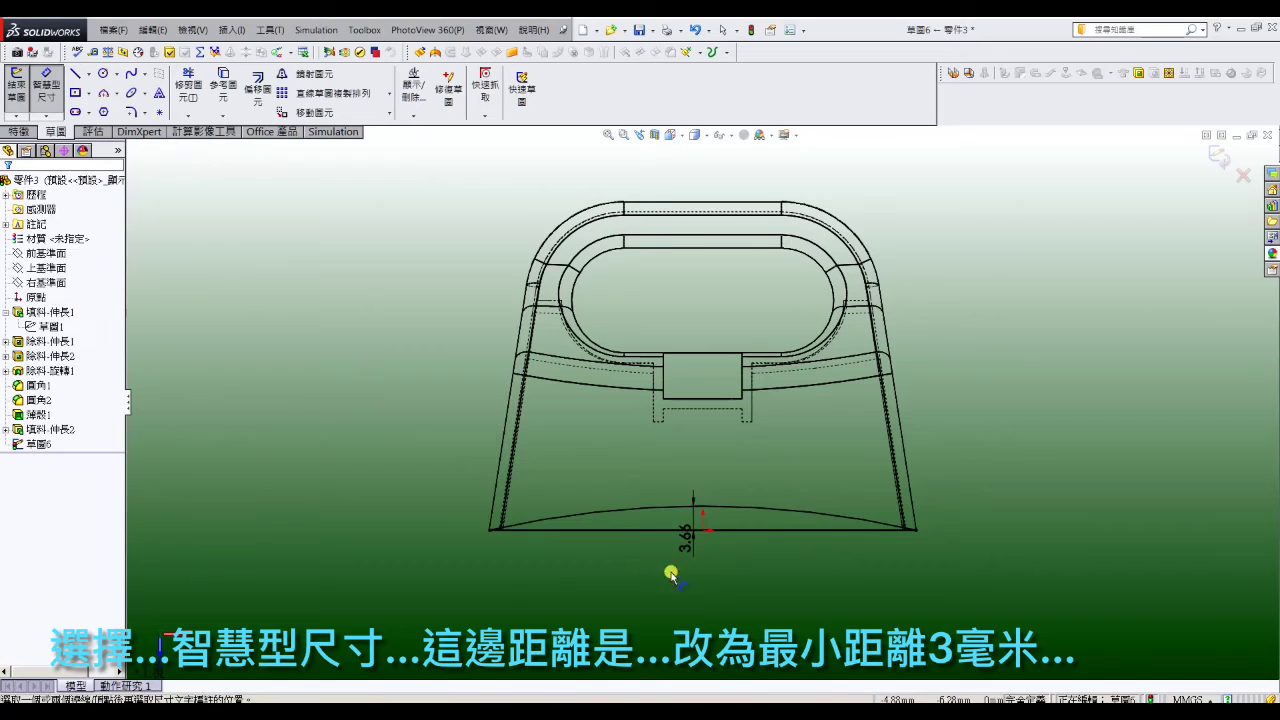
pyautogui.click(752, 516)
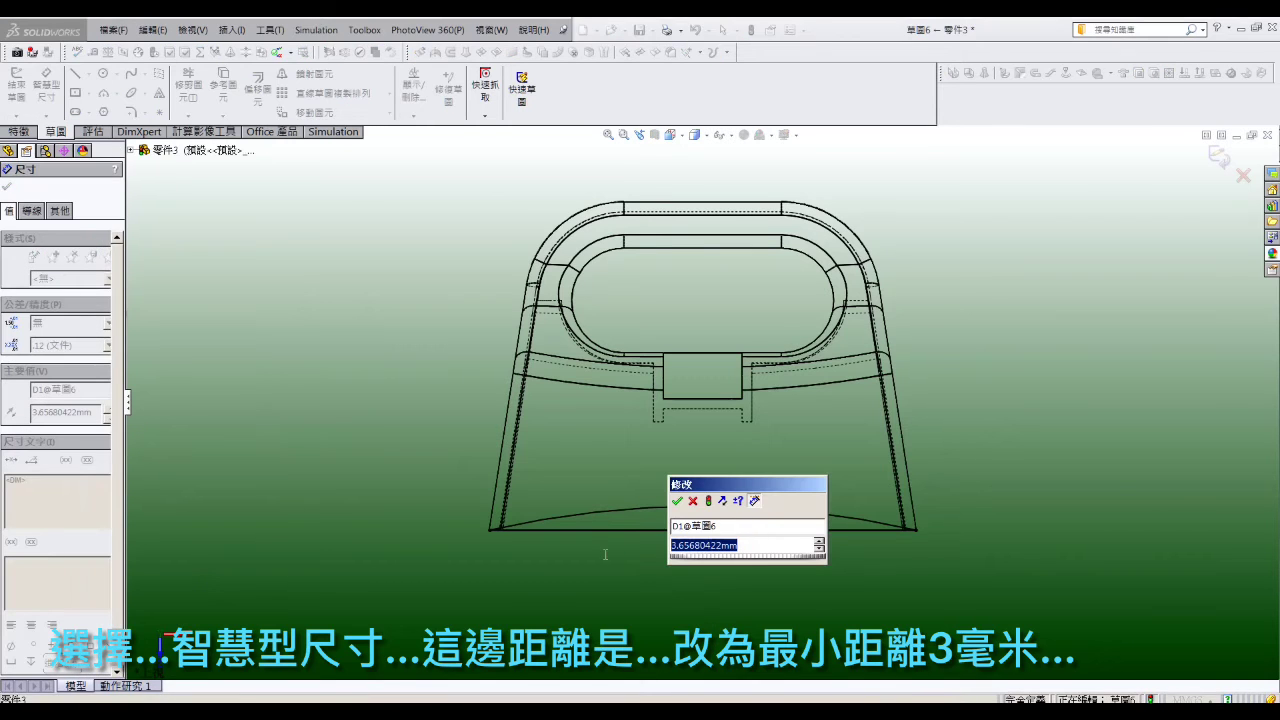
pyautogui.write('3')
pyautogui.press('Return')
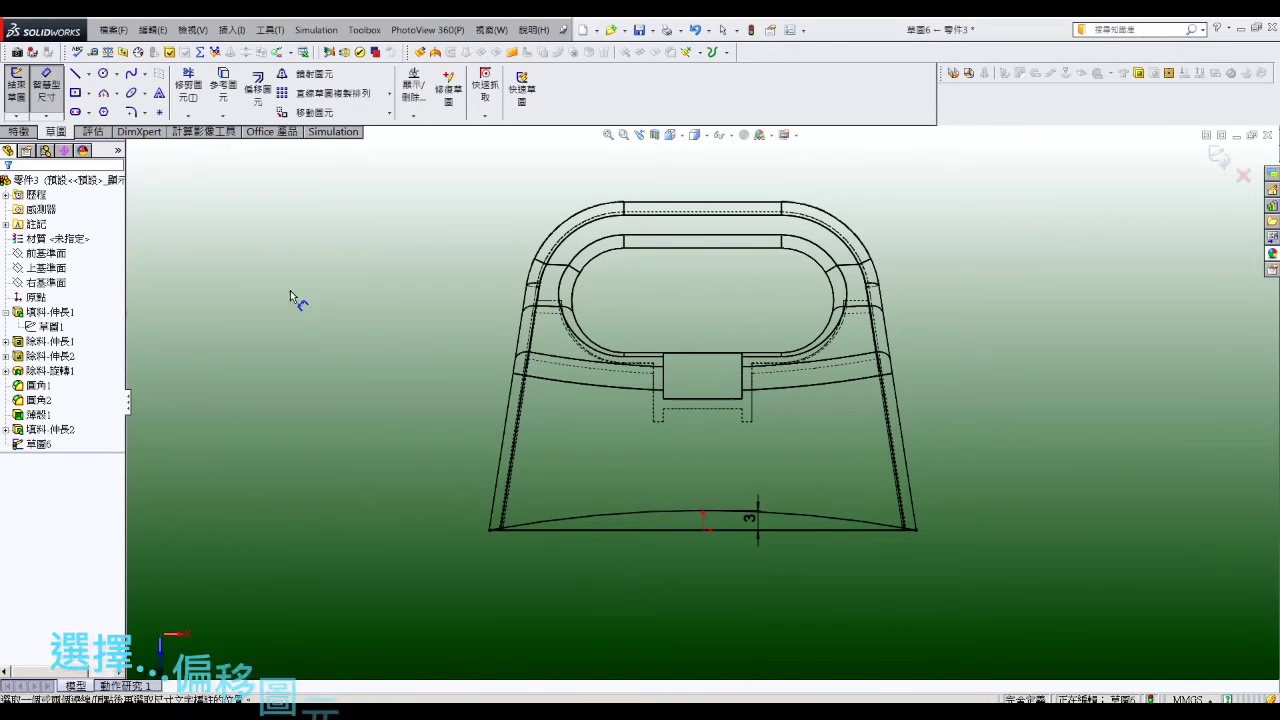
# Step: Offset the base arc by 2 mm with Offset Entities
pyautogui.click(258, 90)
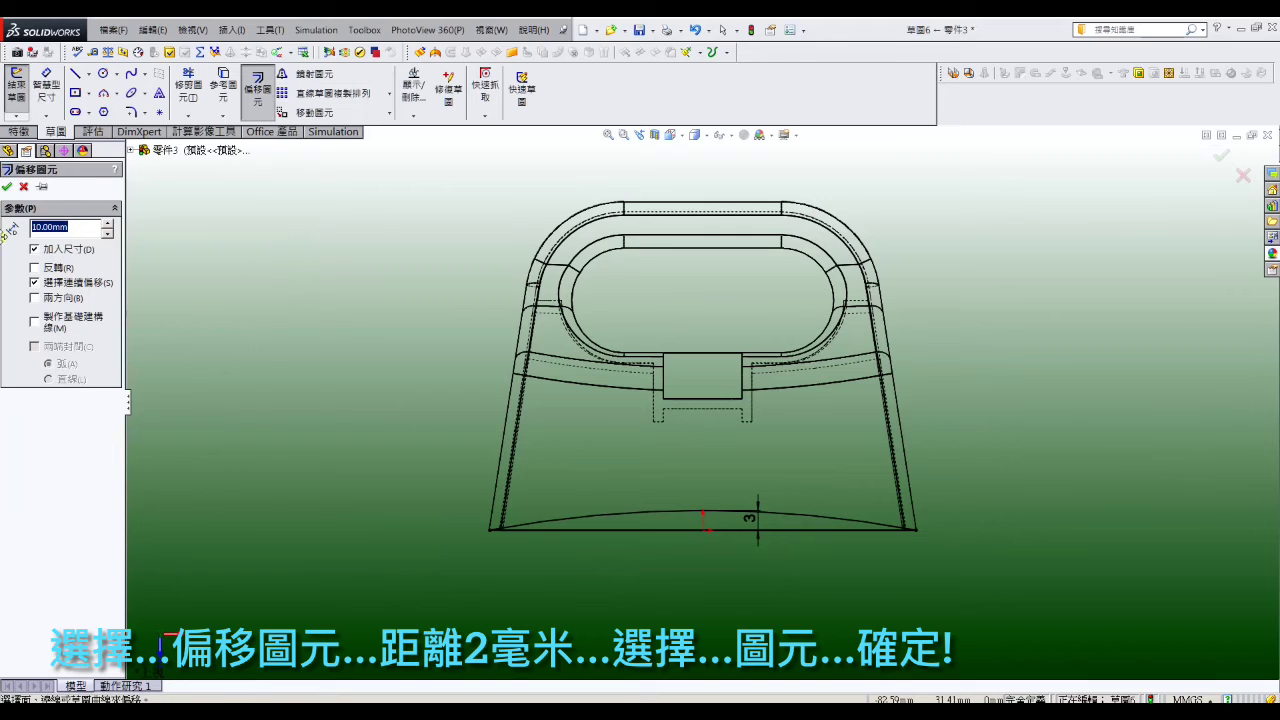
pyautogui.write('2')
pyautogui.click(660, 514)
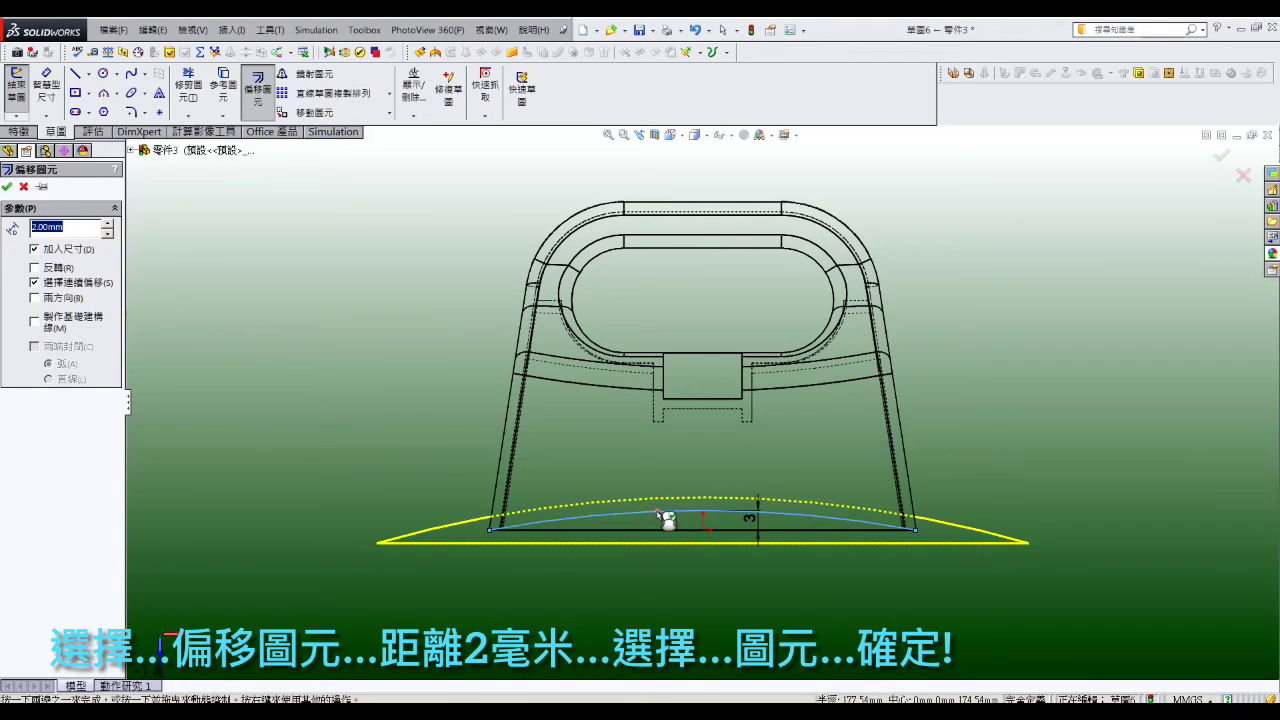
pyautogui.click(7, 186)
pyautogui.write('12')
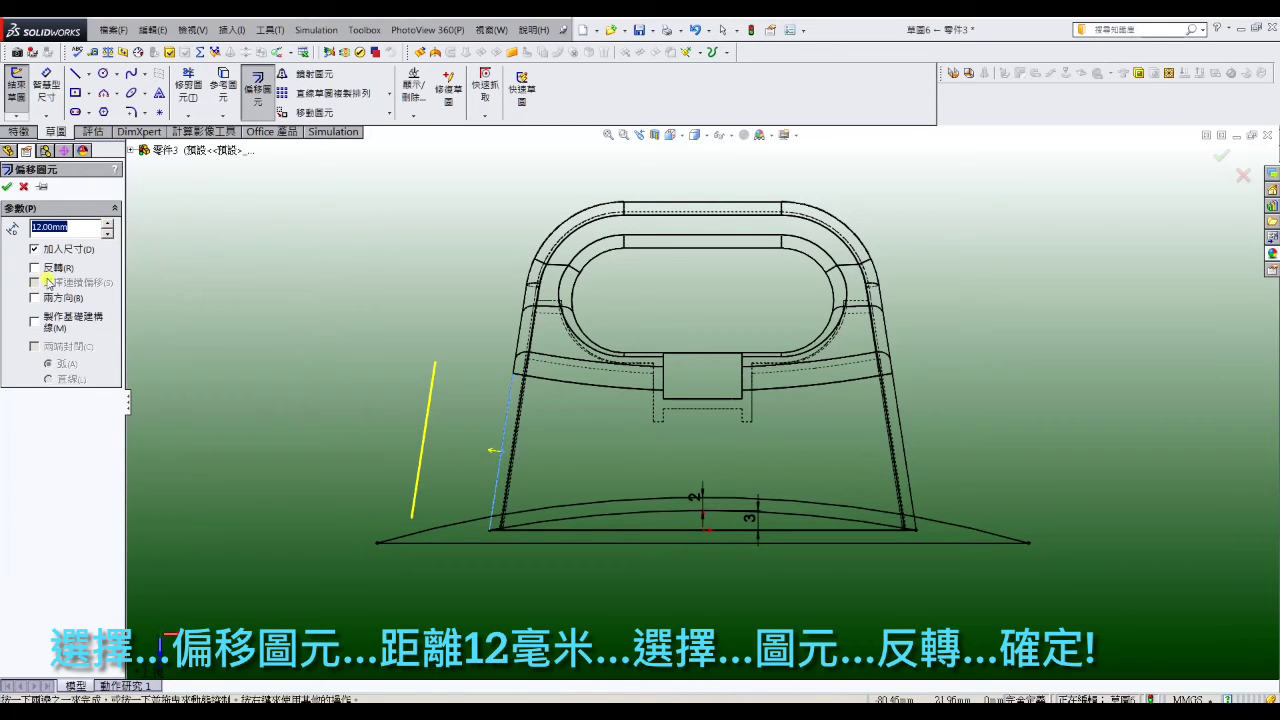
# Step: Offset the left and right slanted side edges 12 mm inward
pyautogui.press('Return')
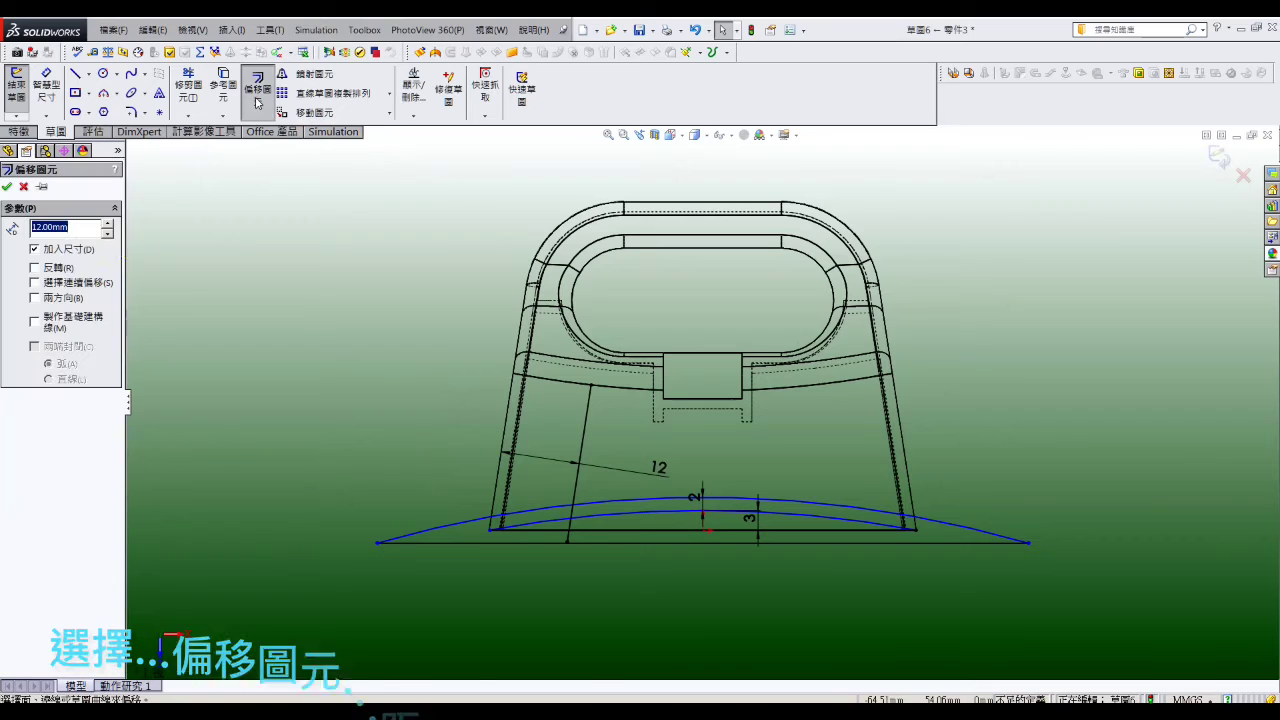
pyautogui.click(903, 442)
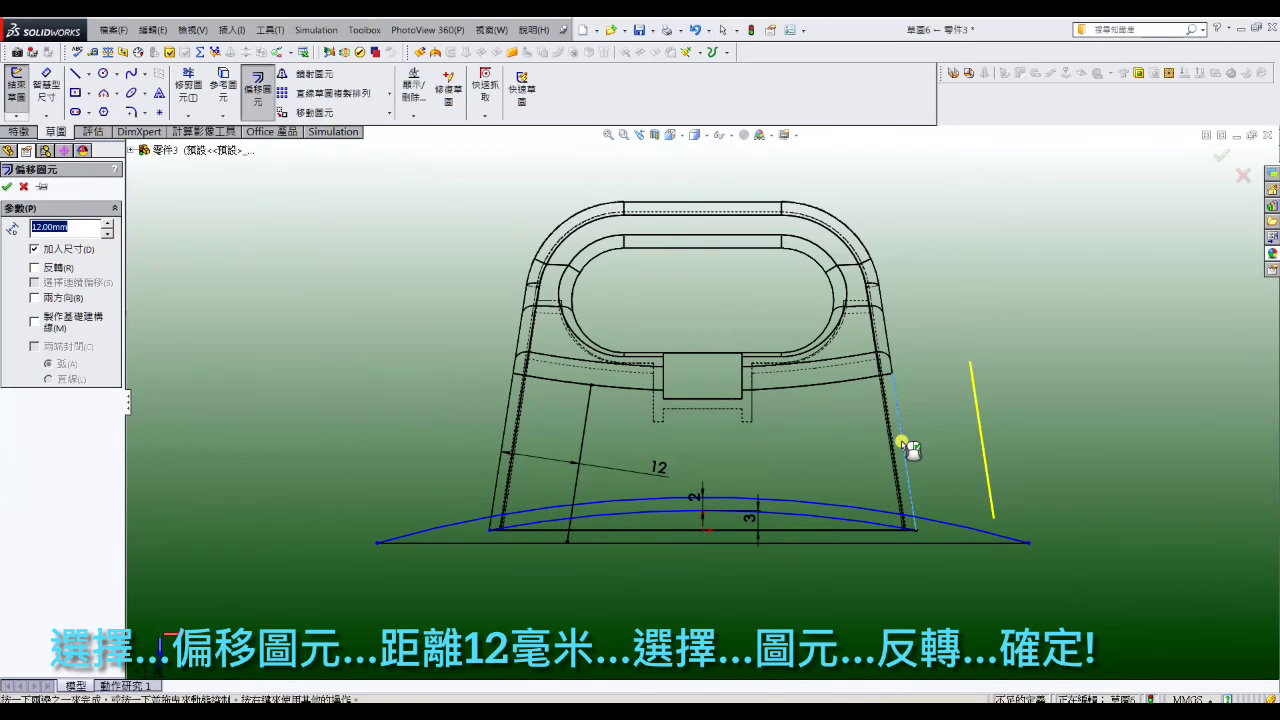
pyautogui.click(8, 186)
pyautogui.click(18, 131)
# Step: Extrude-cut the strip regions of 草圖6 Through All to notch the curved bottom edge
pyautogui.click(195, 100)
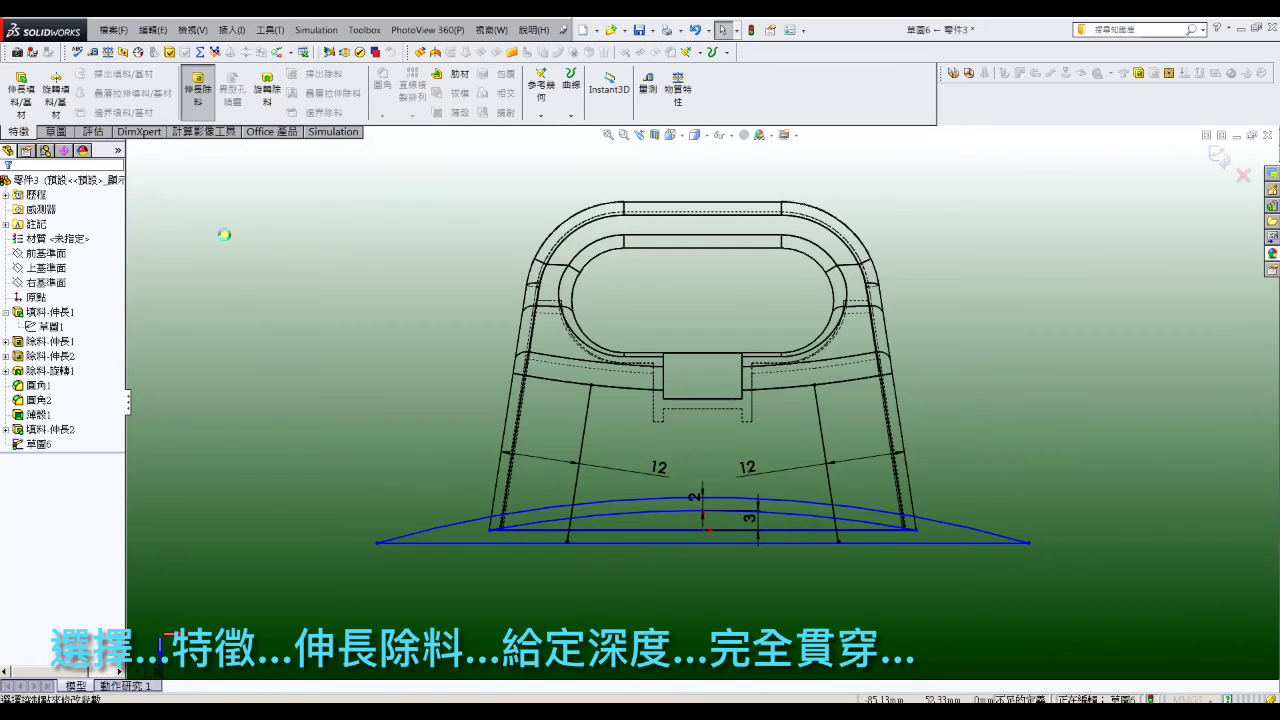
pyautogui.click(108, 272)
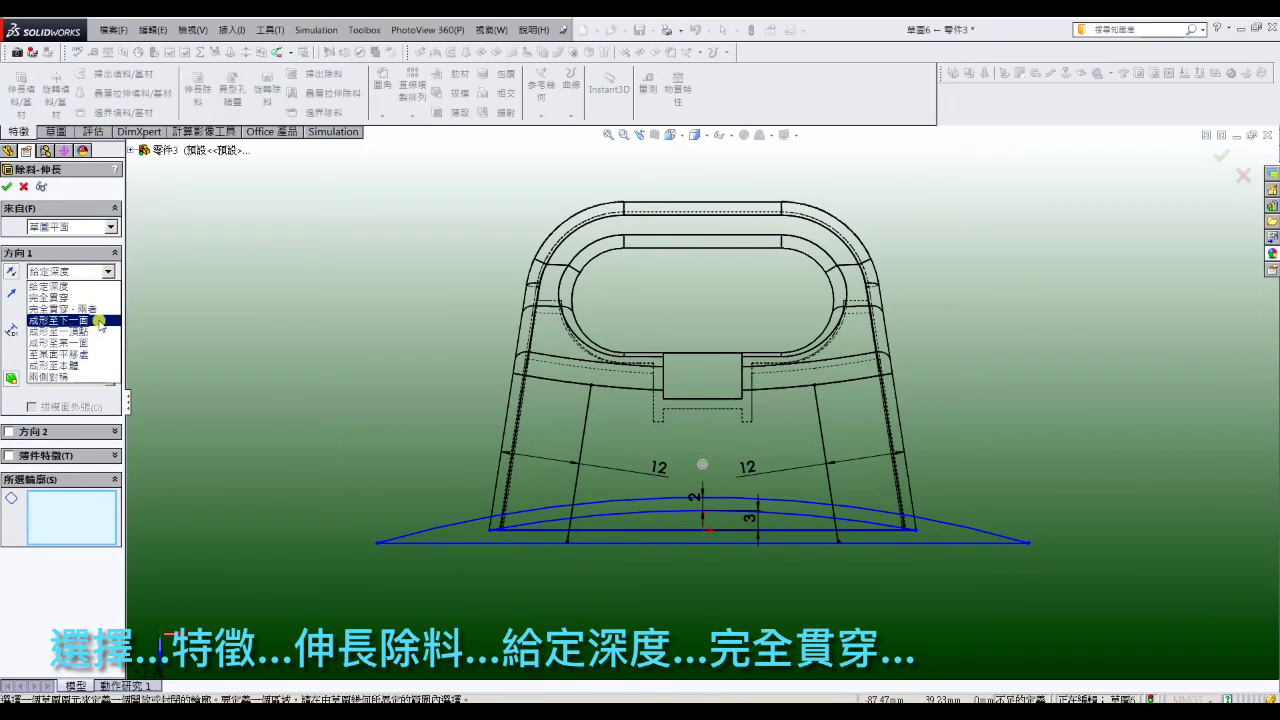
pyautogui.click(50, 297)
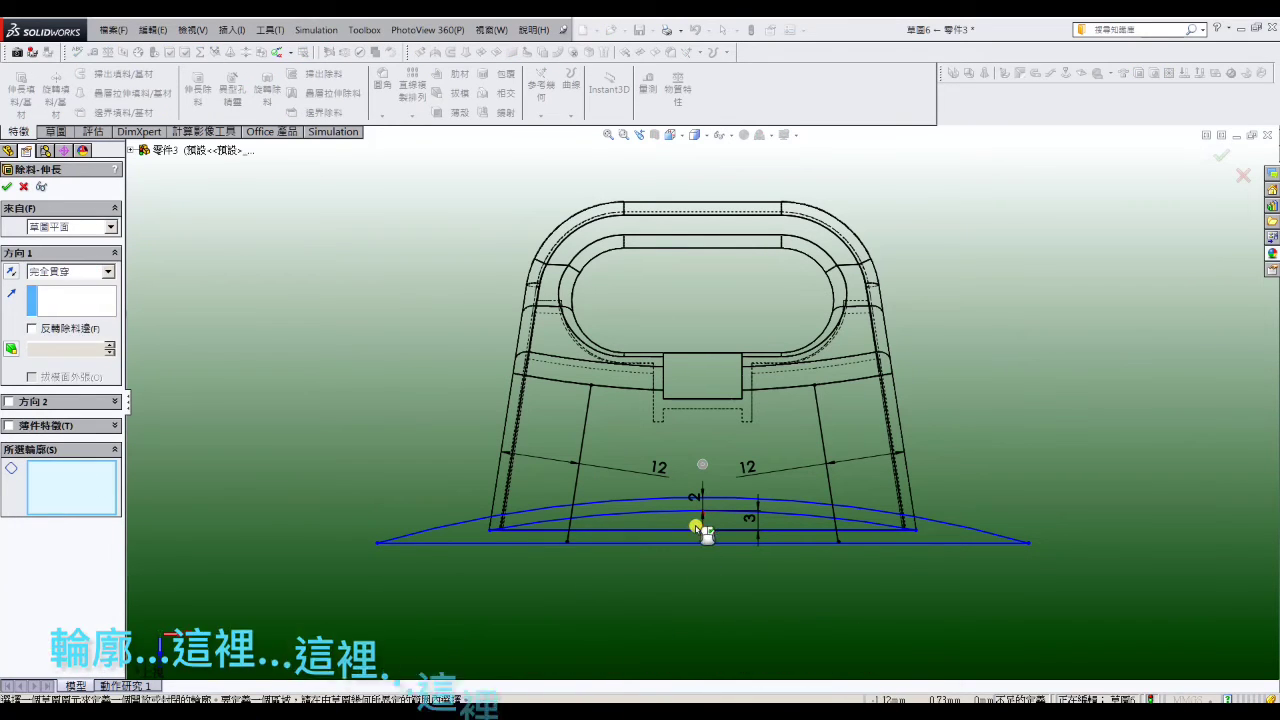
pyautogui.click(566, 528)
pyautogui.click(855, 533)
pyautogui.click(775, 510)
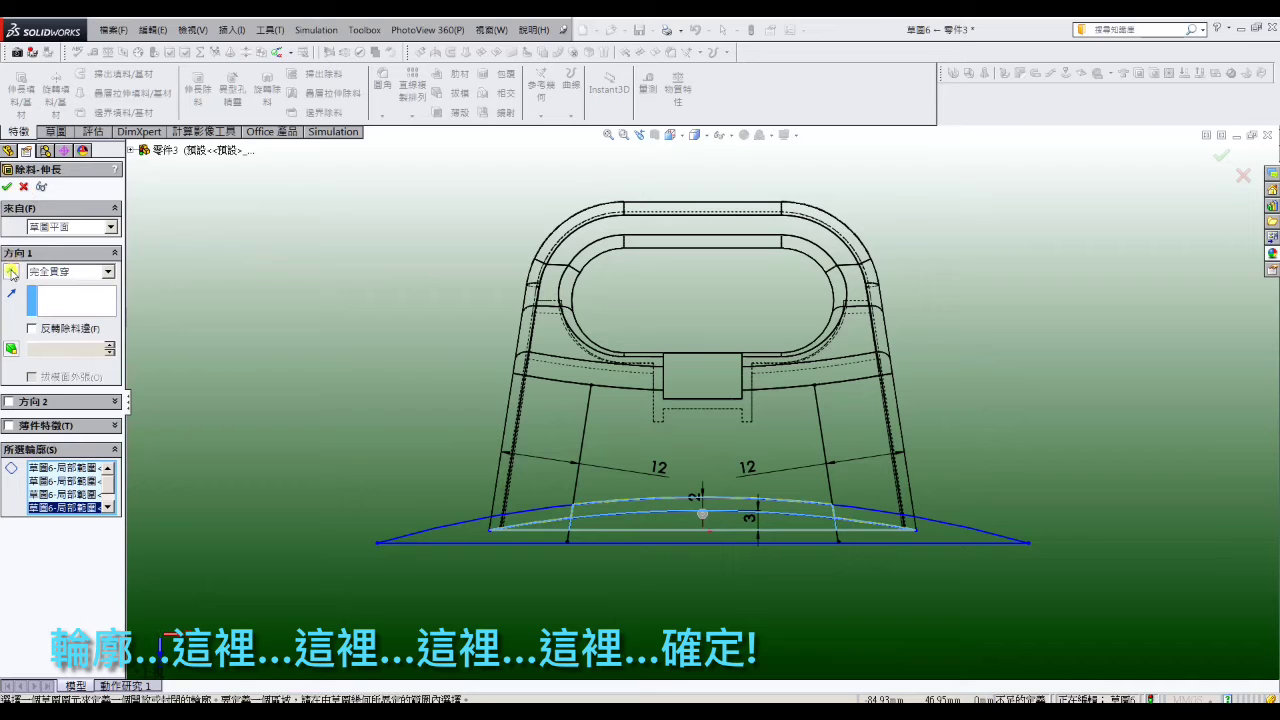
pyautogui.moveTo(271, 323); pyautogui.dragTo(290, 180, button='middle')
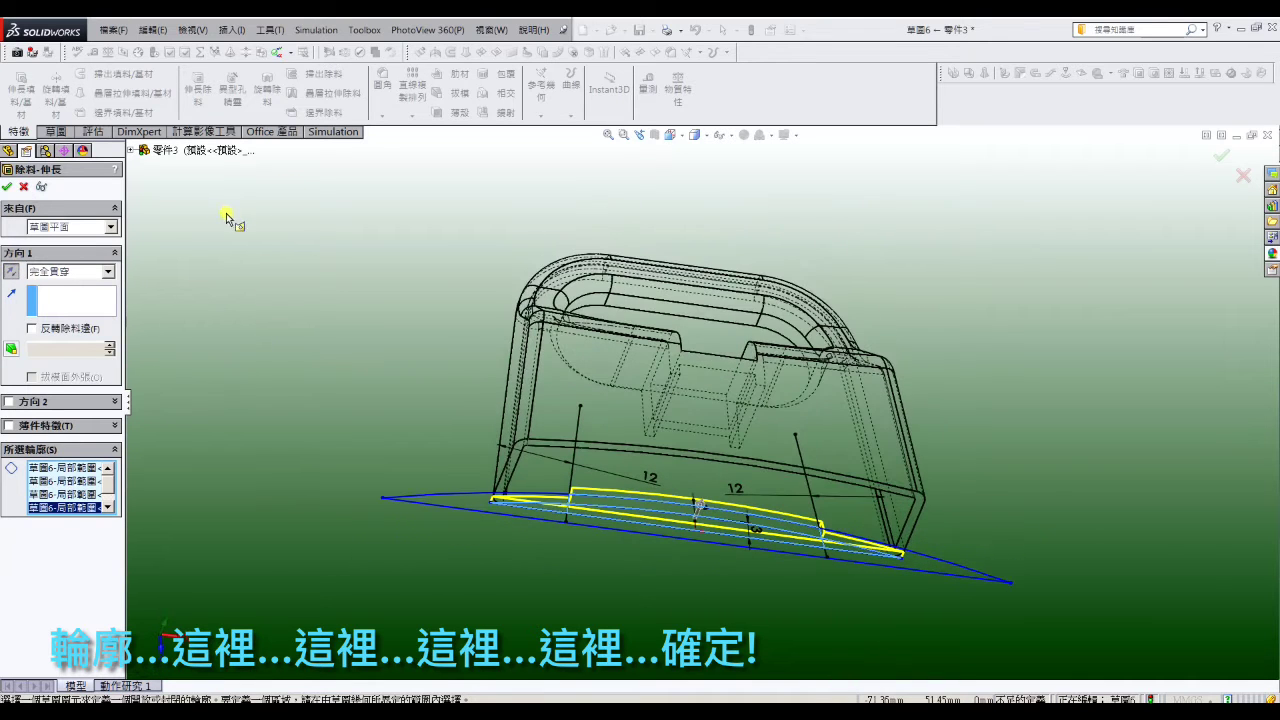
pyautogui.click(7, 188)
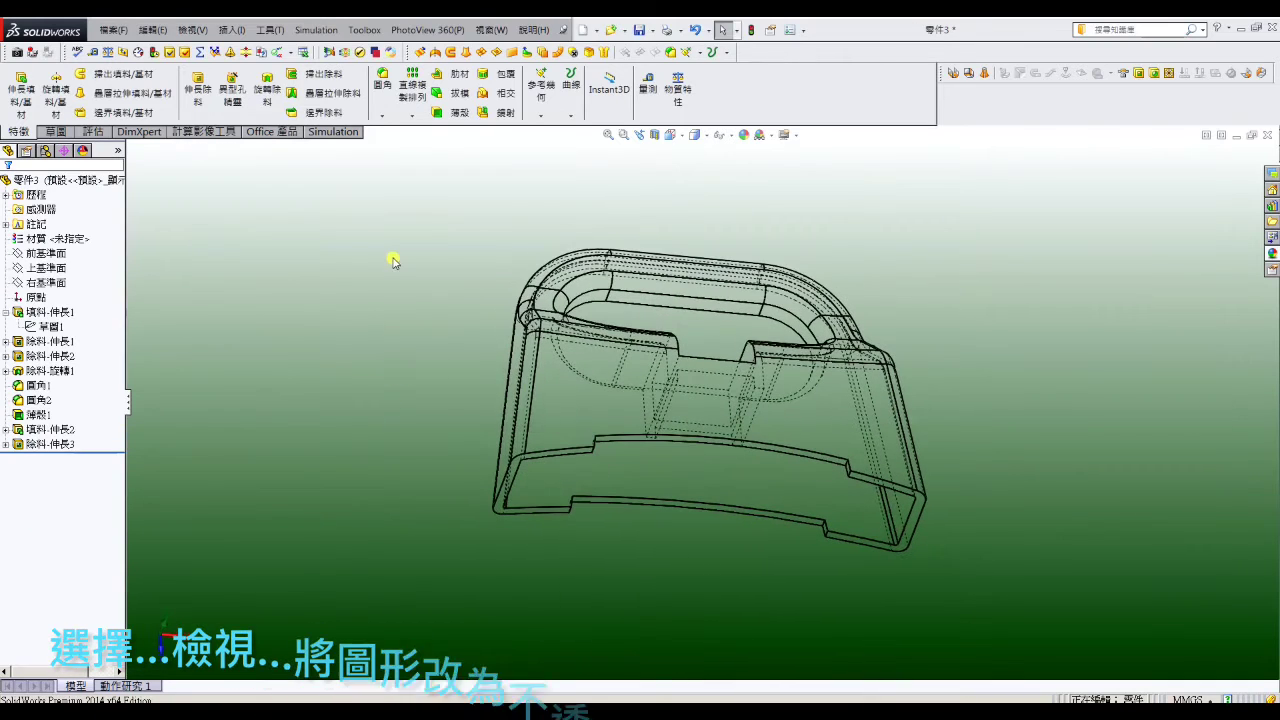
# Step: Show the model shaded with edges and start a sketch on the handle face, viewed Normal To
pyautogui.click(192, 29)
pyautogui.moveTo(213, 108)
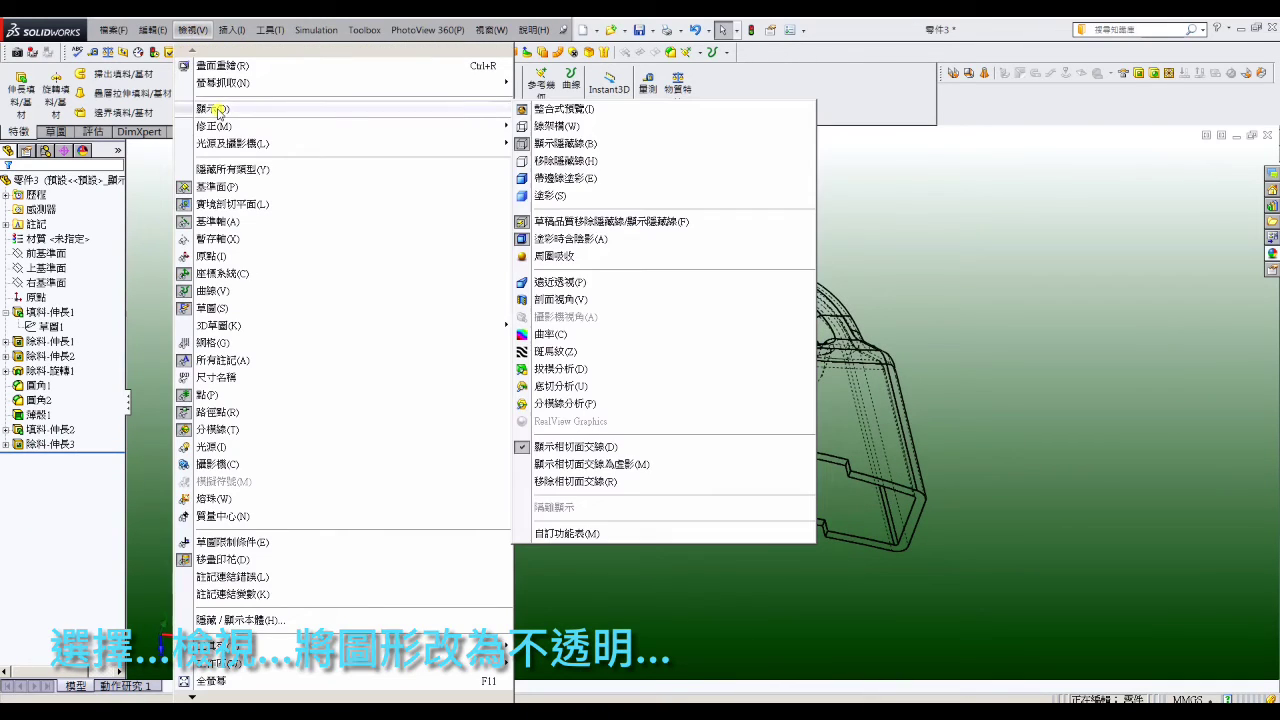
pyautogui.click(565, 177)
pyautogui.moveTo(443, 214)
pyautogui.mouseDown(button='middle')
pyautogui.moveTo(597, 271)
pyautogui.moveTo(450, 306)
pyautogui.moveTo(243, 326)
pyautogui.moveTo(690, 380)
pyautogui.mouseUp(button='middle')
pyautogui.click(697, 356)
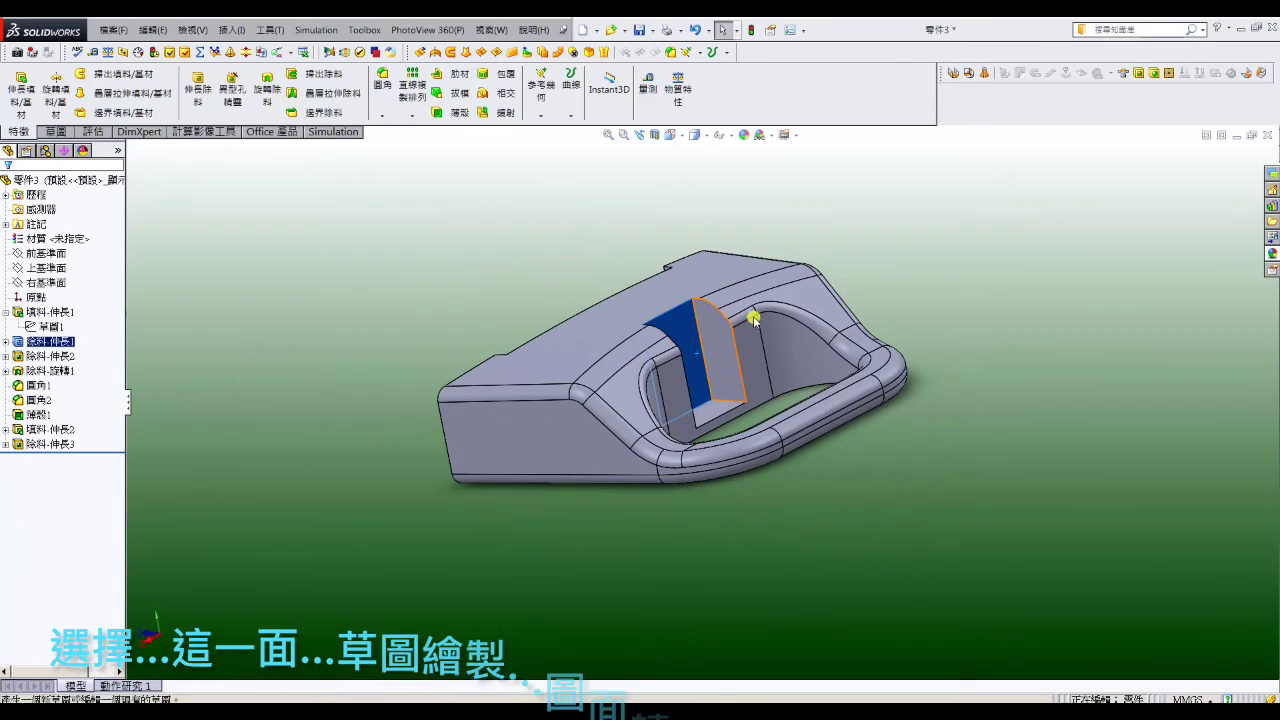
pyautogui.click(723, 238)
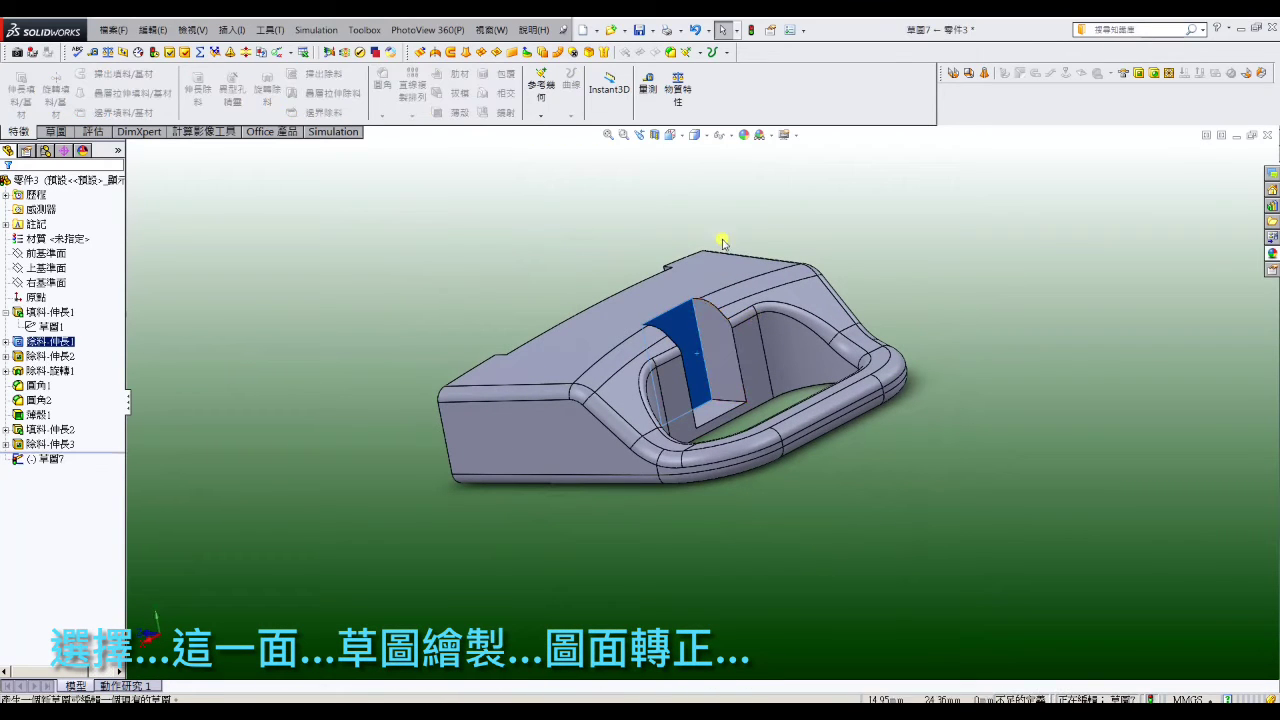
pyautogui.click(679, 136)
pyautogui.click(739, 204)
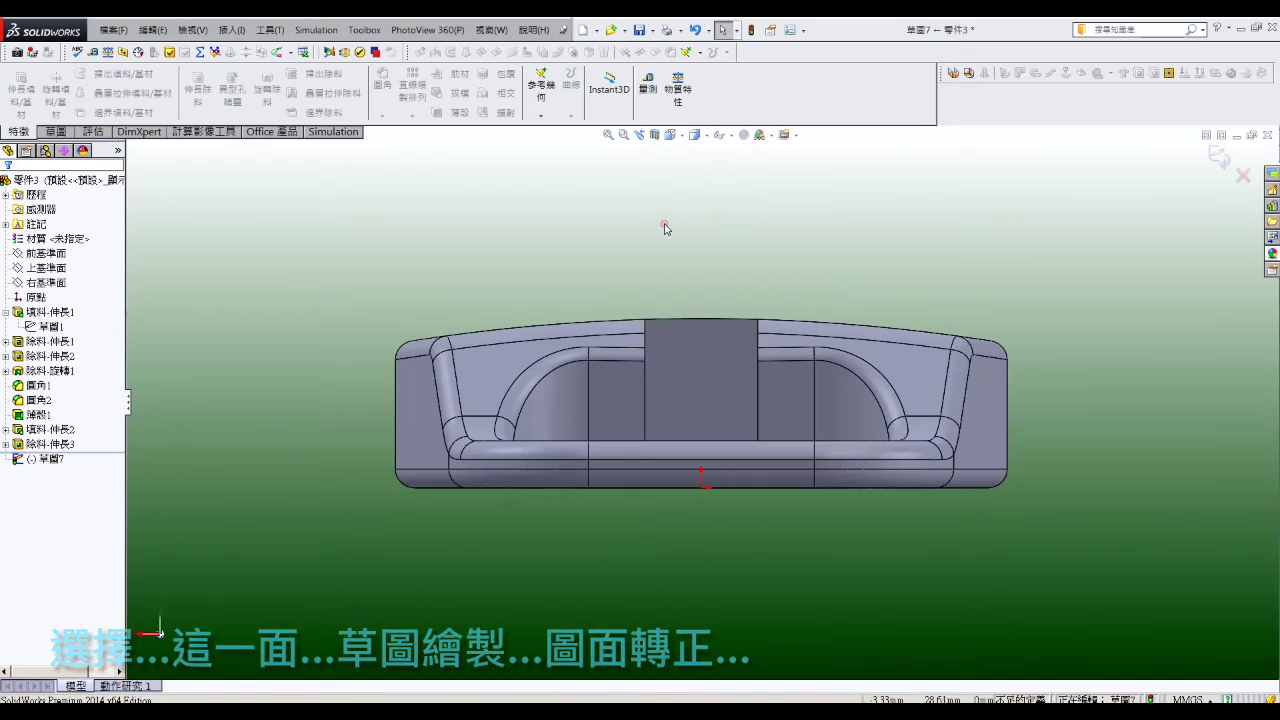
# Step: With hidden lines visible, draw a vertical construction line from the top edge centre to the bottom edge
pyautogui.press('l')
pyautogui.click(194, 23)
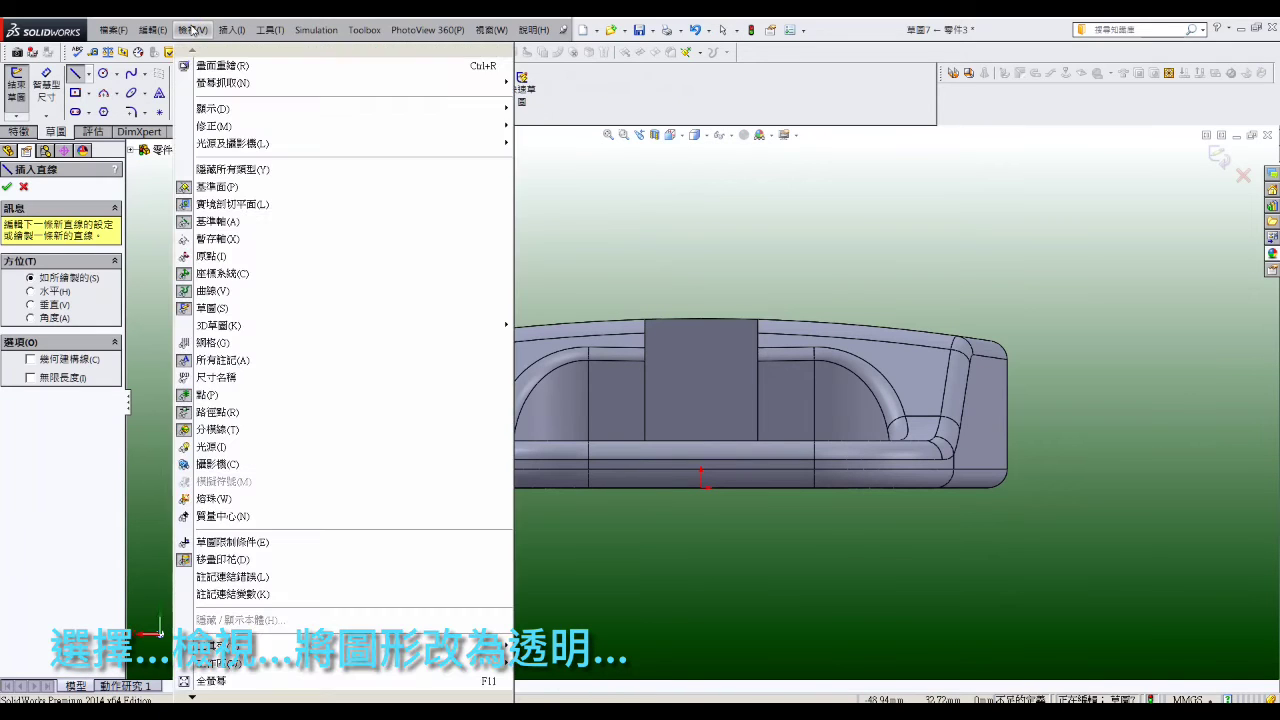
pyautogui.click(543, 147)
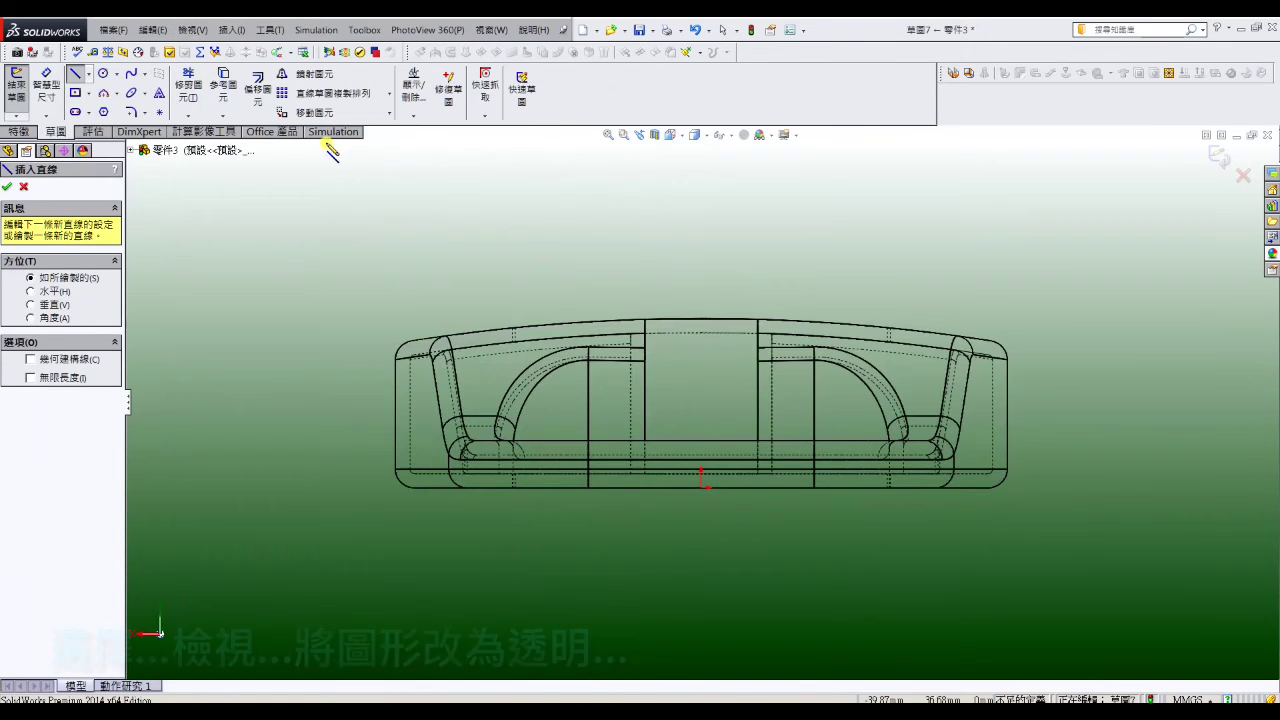
pyautogui.click(700, 318)
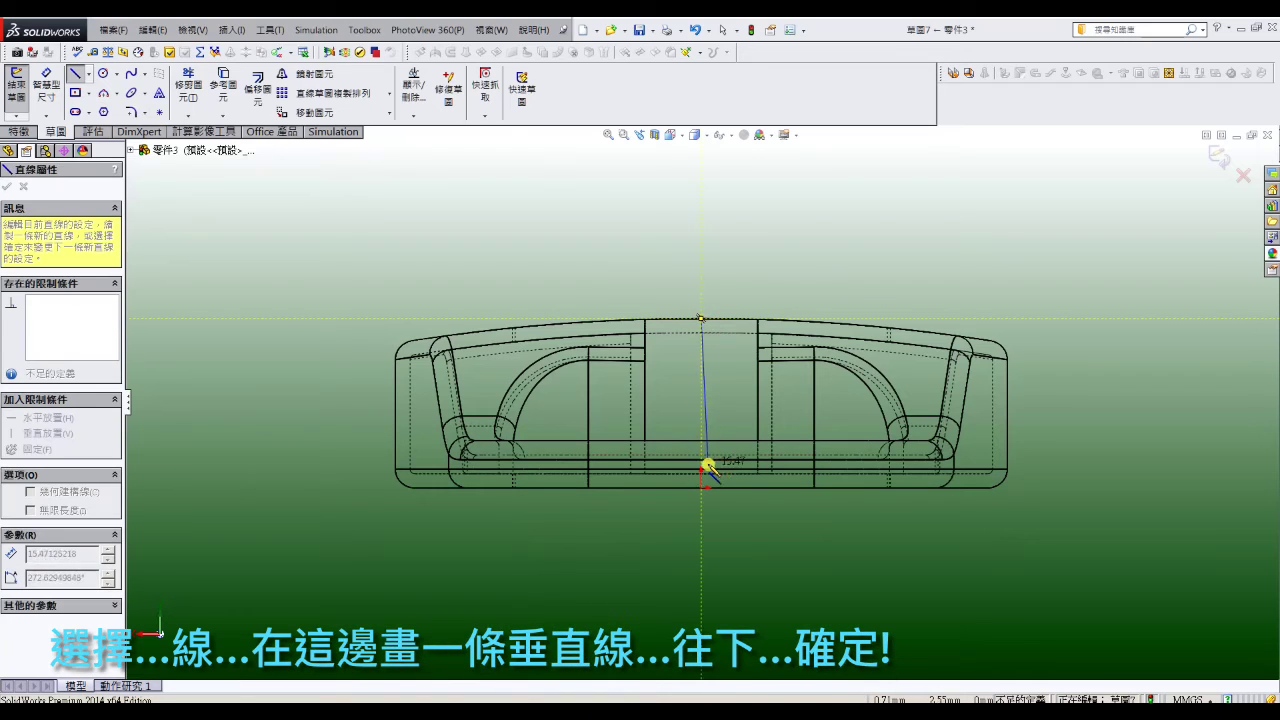
pyautogui.click(703, 474)
pyautogui.rightClick(703, 474)
pyautogui.click(714, 214)
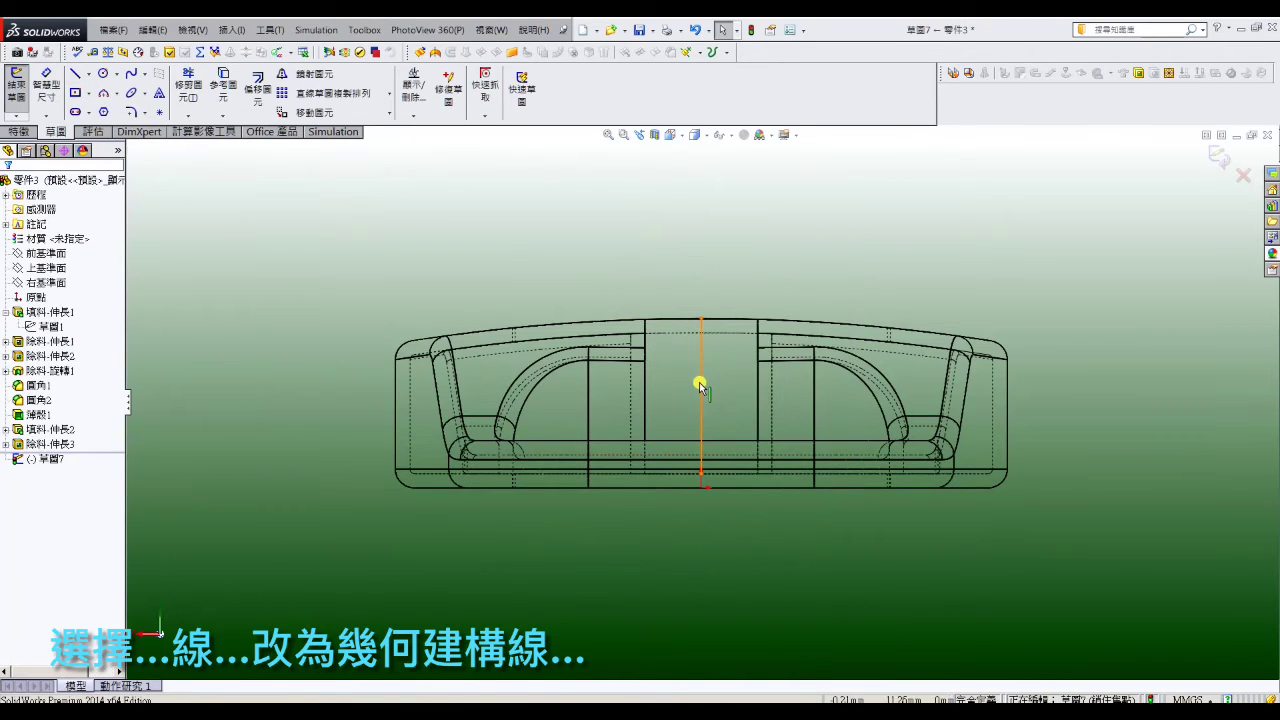
pyautogui.click(700, 384)
pyautogui.click(30, 416)
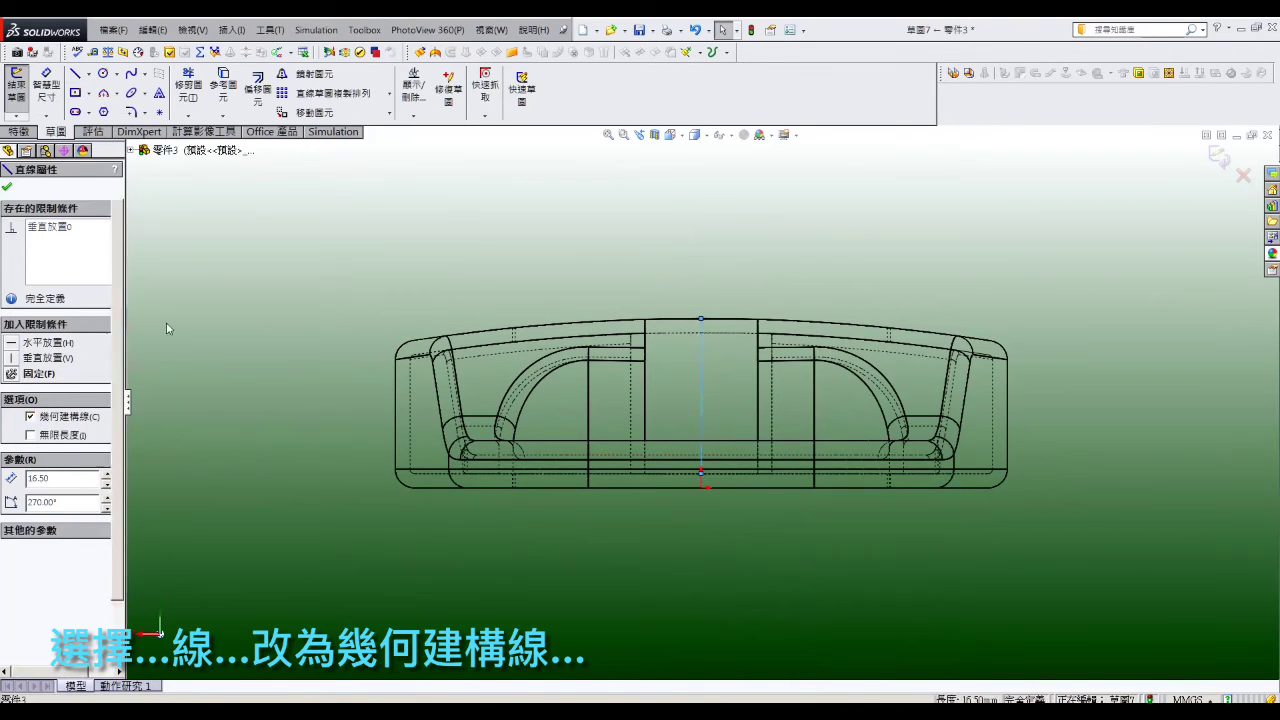
# Step: Draw a circle centred on the line's midpoint and dimension it to 5 mm diameter
pyautogui.press('Escape')
pyautogui.click(103, 73)
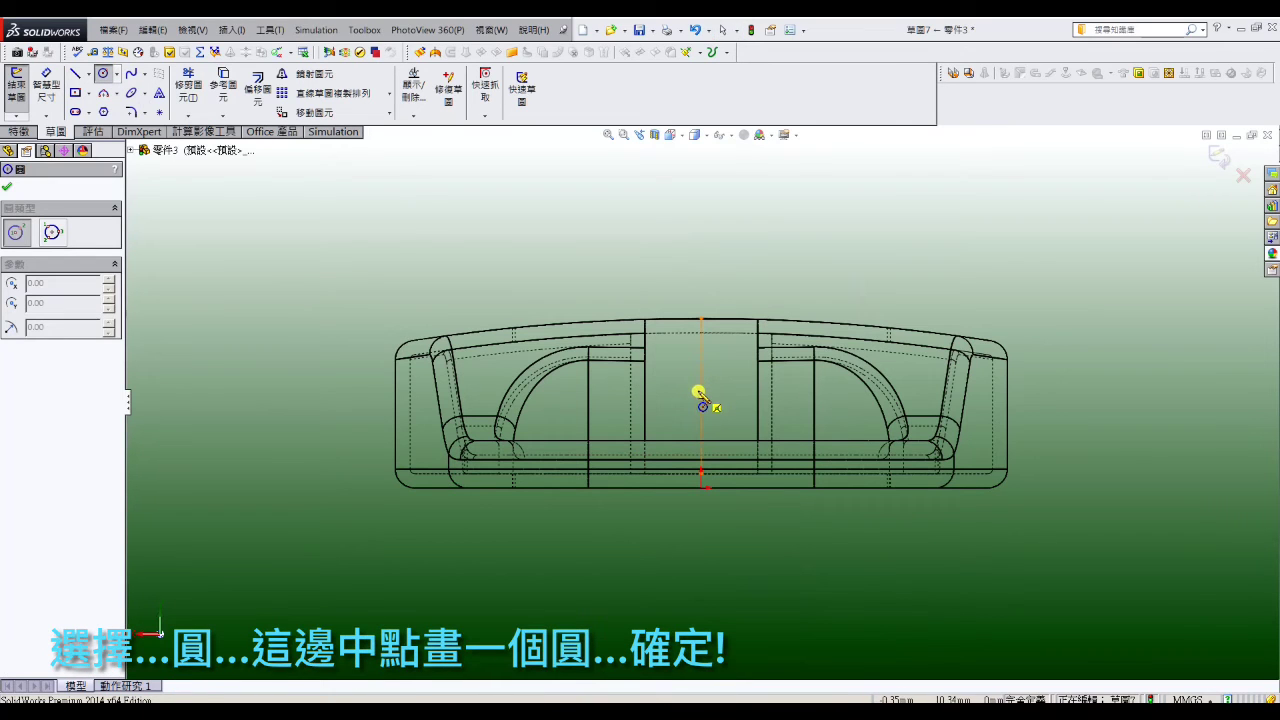
pyautogui.moveTo(700, 397); pyautogui.dragTo(737, 396)
pyautogui.rightClick(718, 248)
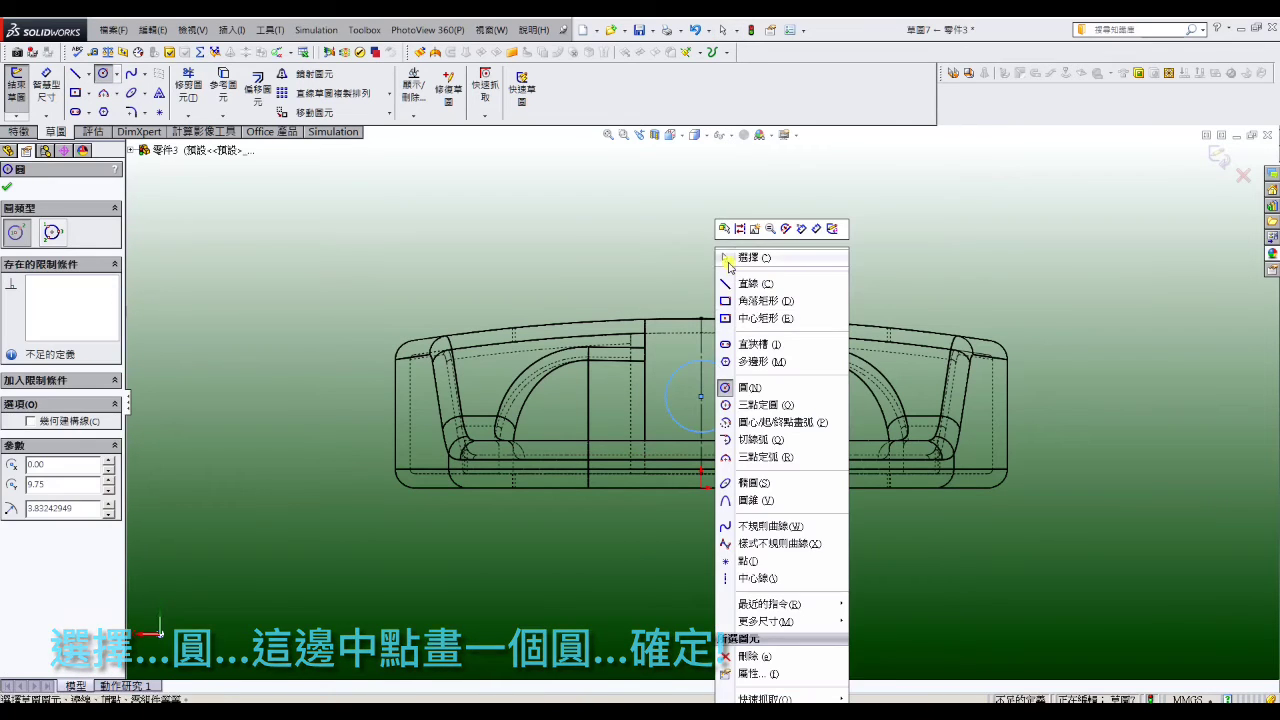
pyautogui.click(735, 256)
pyautogui.click(46, 85)
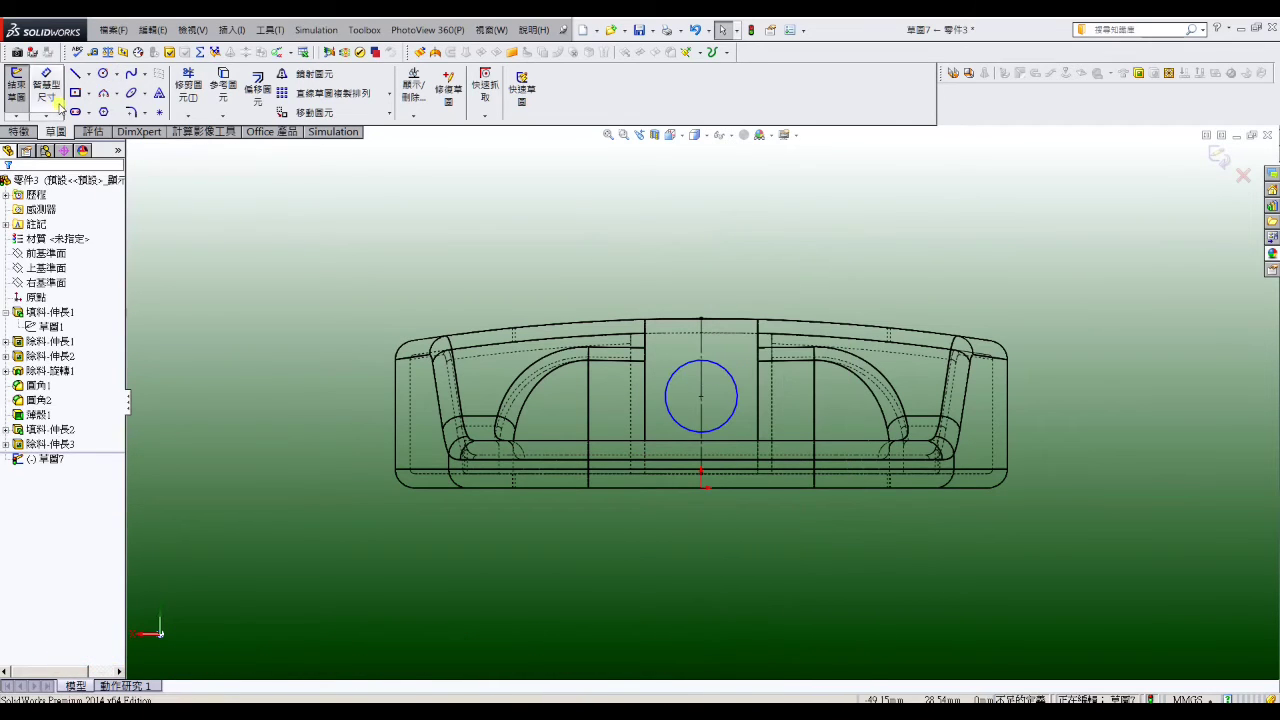
pyautogui.click(731, 365)
pyautogui.click(733, 361)
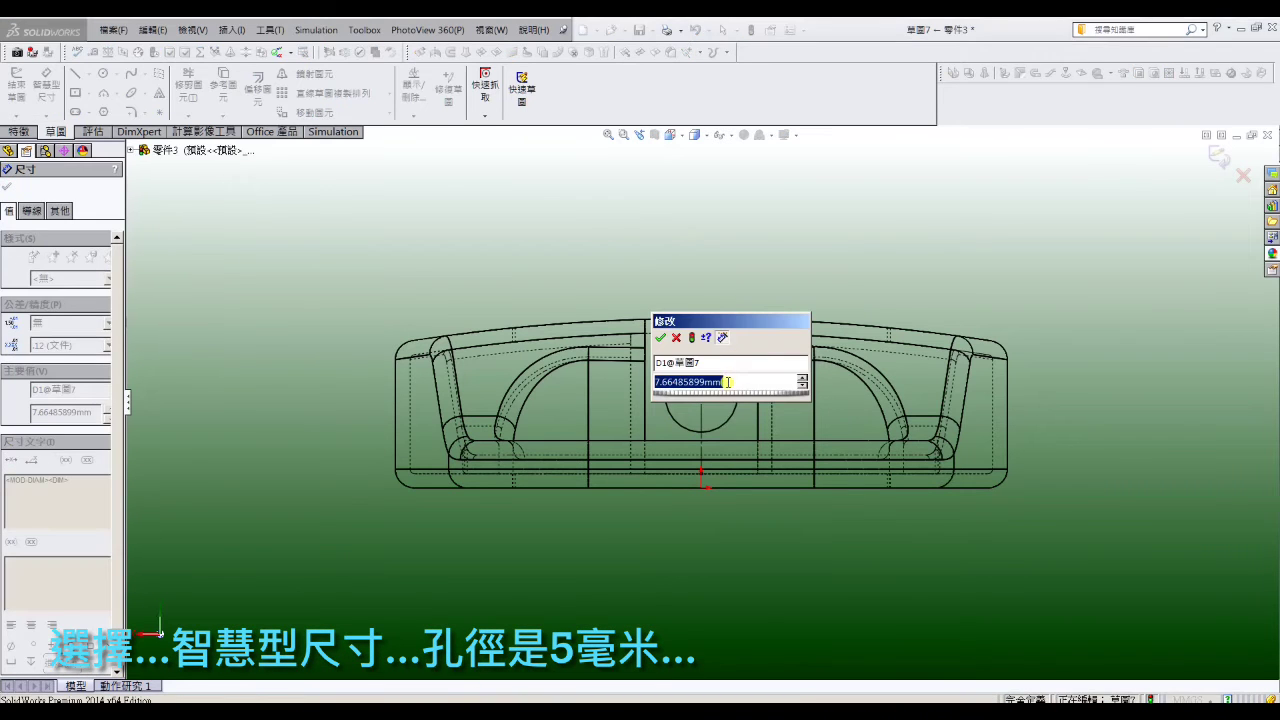
pyautogui.write('5')
pyautogui.press('Return')
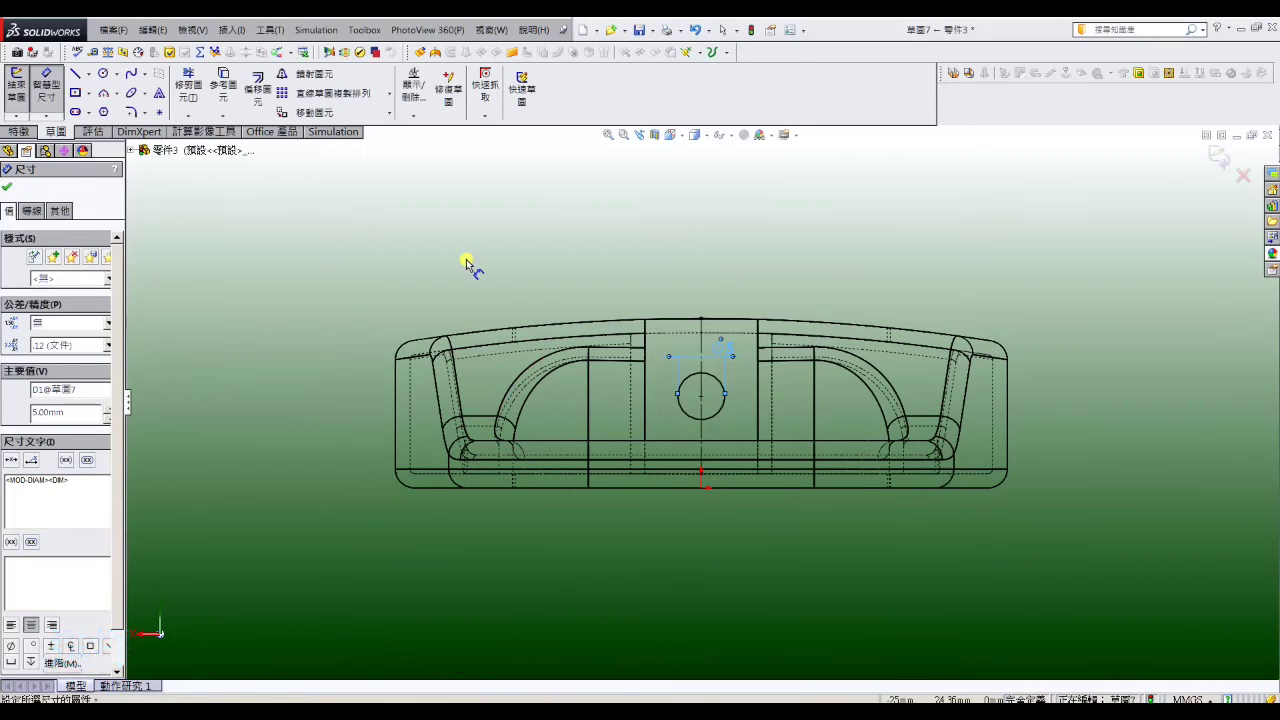
# Step: Cut the 5 mm circle 1.5 mm deep (Blind), then view the part isometric and shaded with edges
pyautogui.click(18, 131)
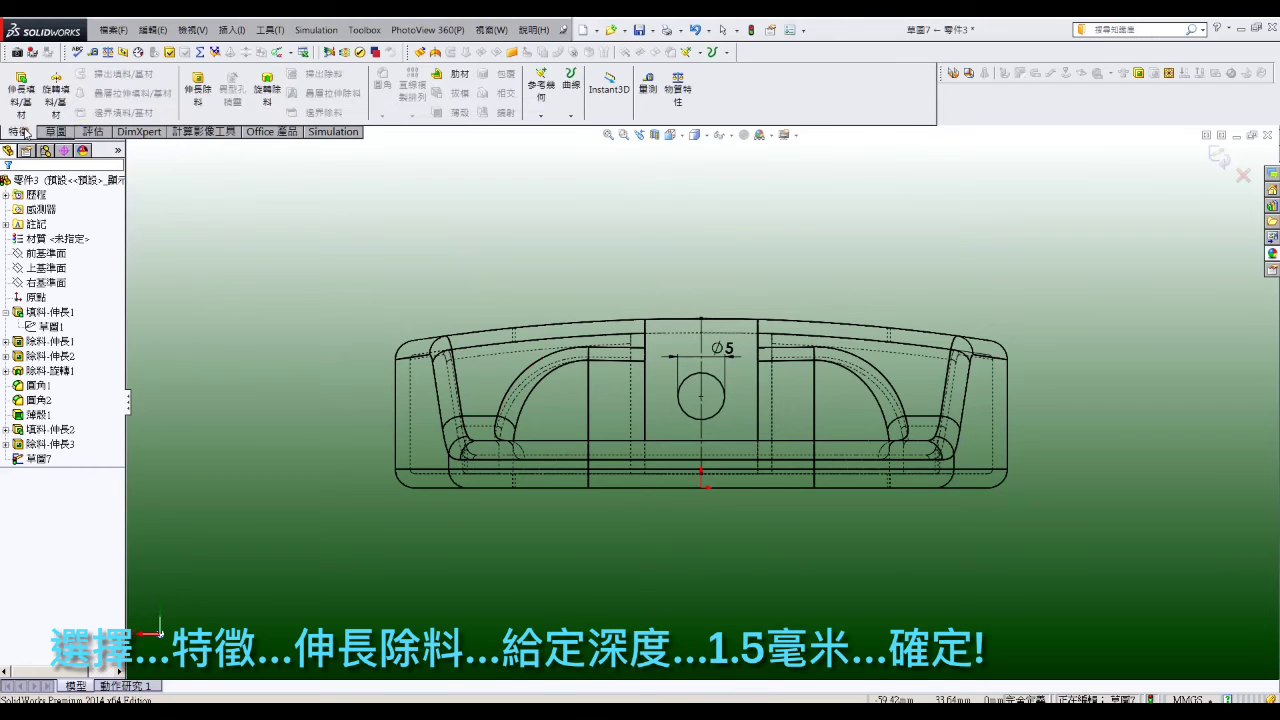
pyautogui.click(190, 93)
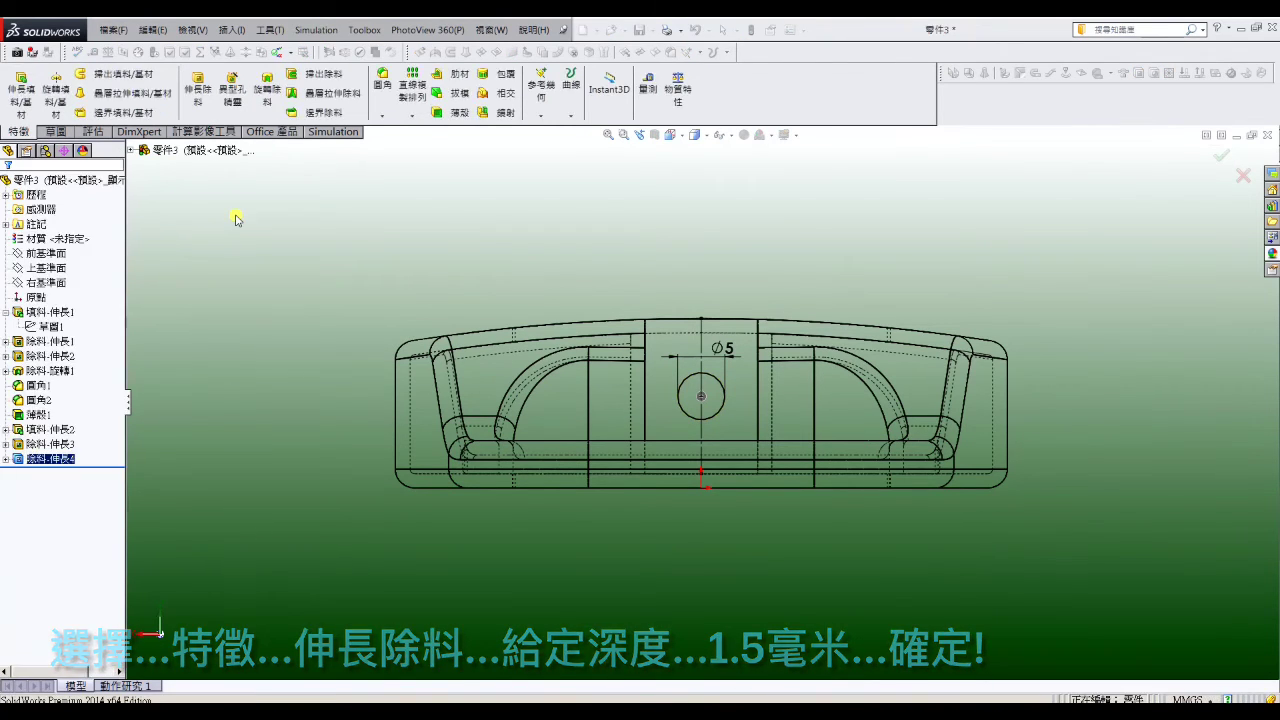
pyautogui.hotkey('ctrl', '7')
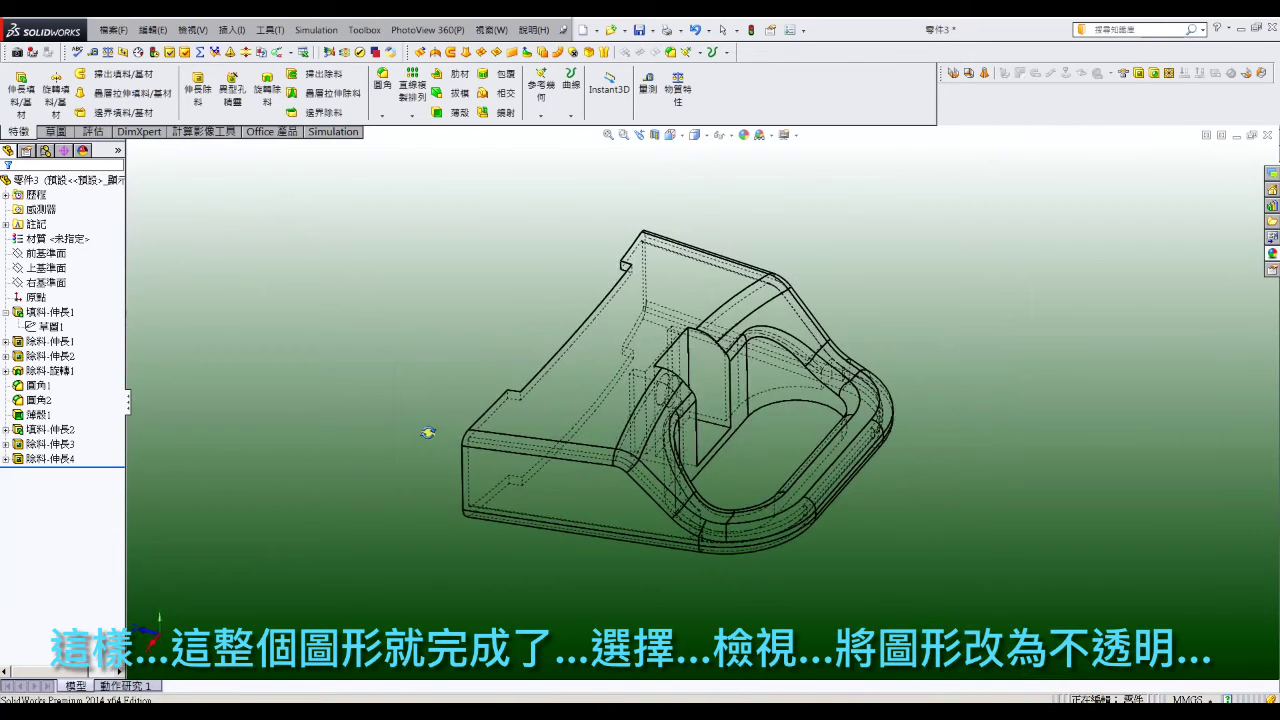
pyautogui.click(193, 30)
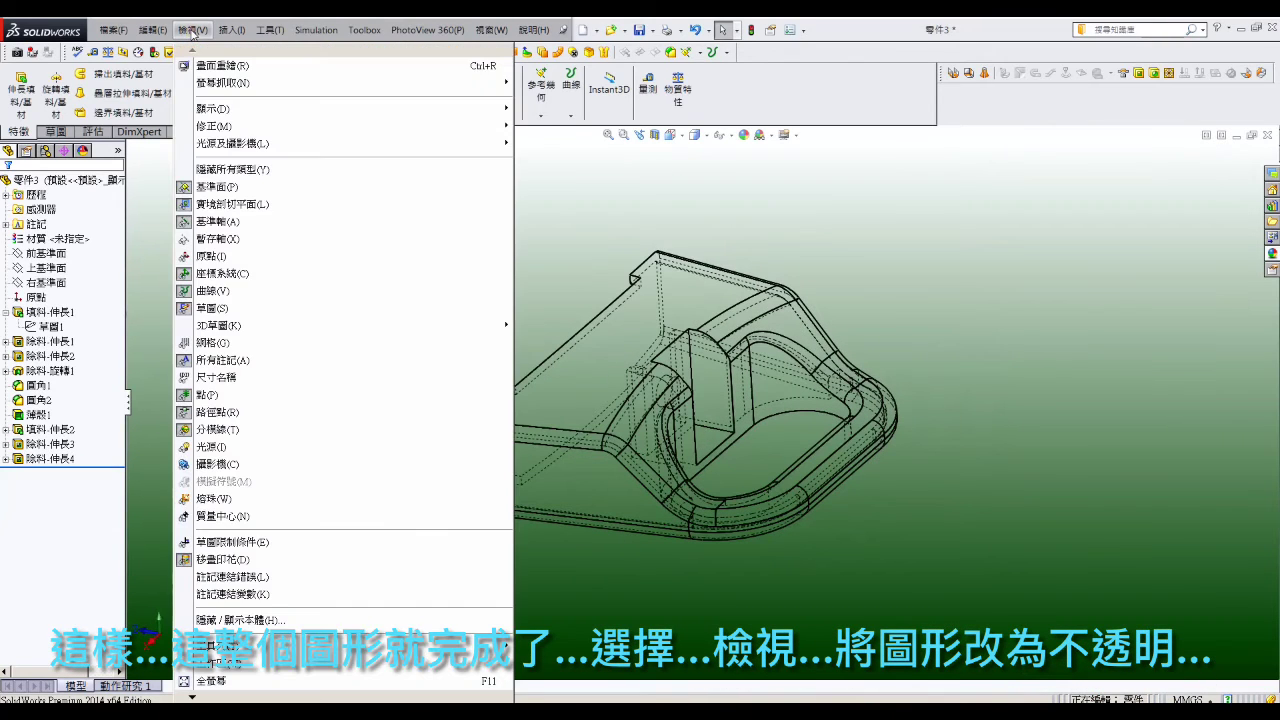
pyautogui.moveTo(213, 109)
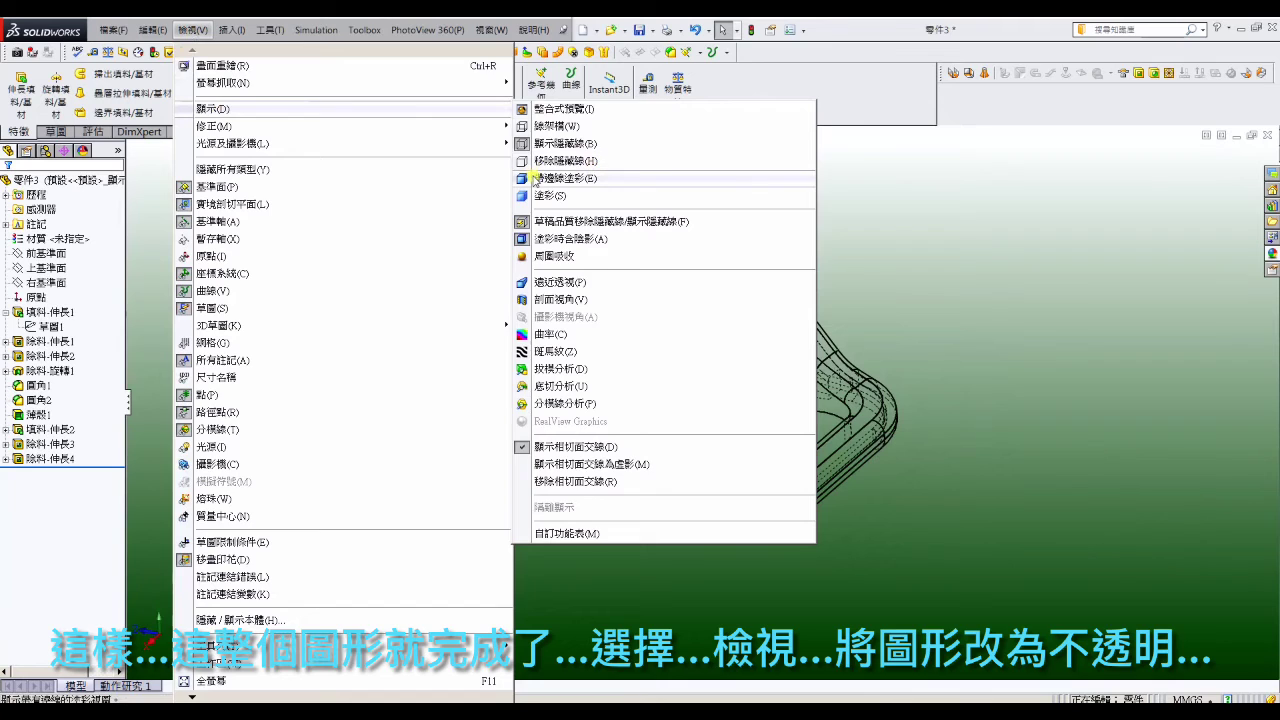
pyautogui.click(562, 178)
pyautogui.moveTo(480, 200)
pyautogui.mouseDown(button='middle')
pyautogui.moveTo(397, 292)
pyautogui.moveTo(658, 351)
pyautogui.mouseUp(button='middle')
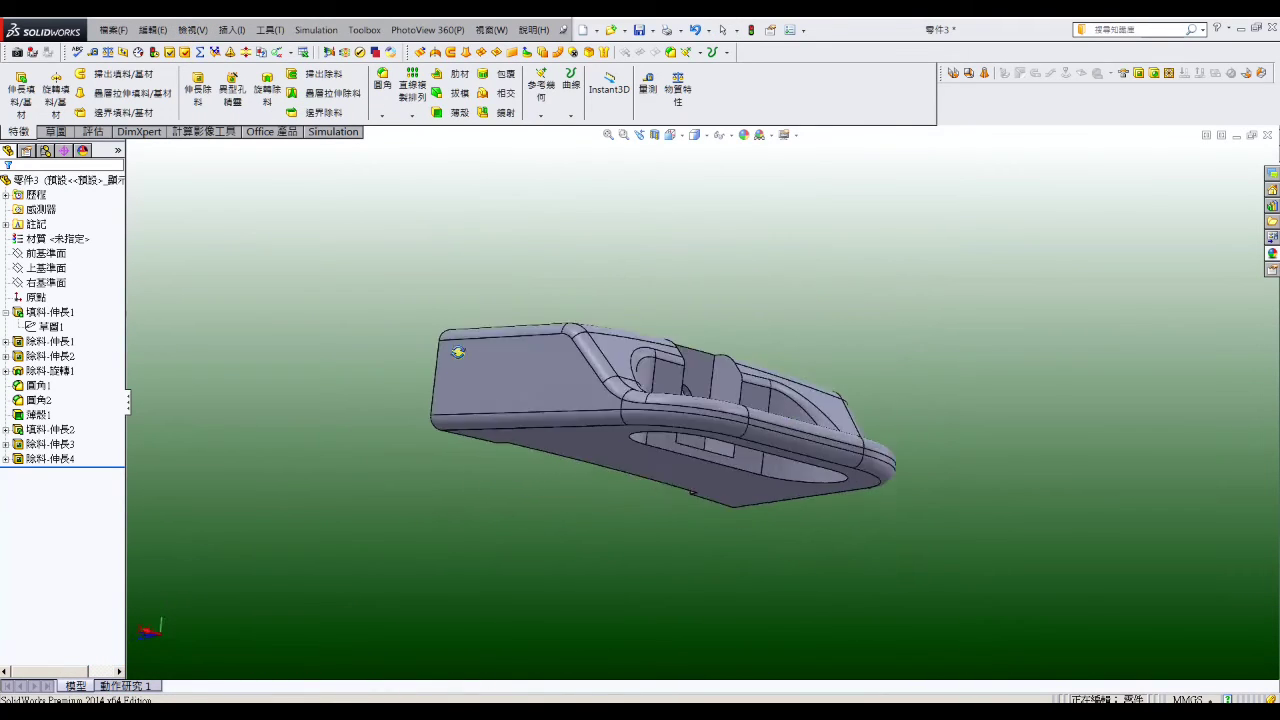
# Step: Apply a glossy orange appearance colour to the whole handle part
pyautogui.moveTo(658, 351); pyautogui.dragTo(760, 300, button='middle')
pyautogui.rightClick(776, 294)
pyautogui.click(857, 260)
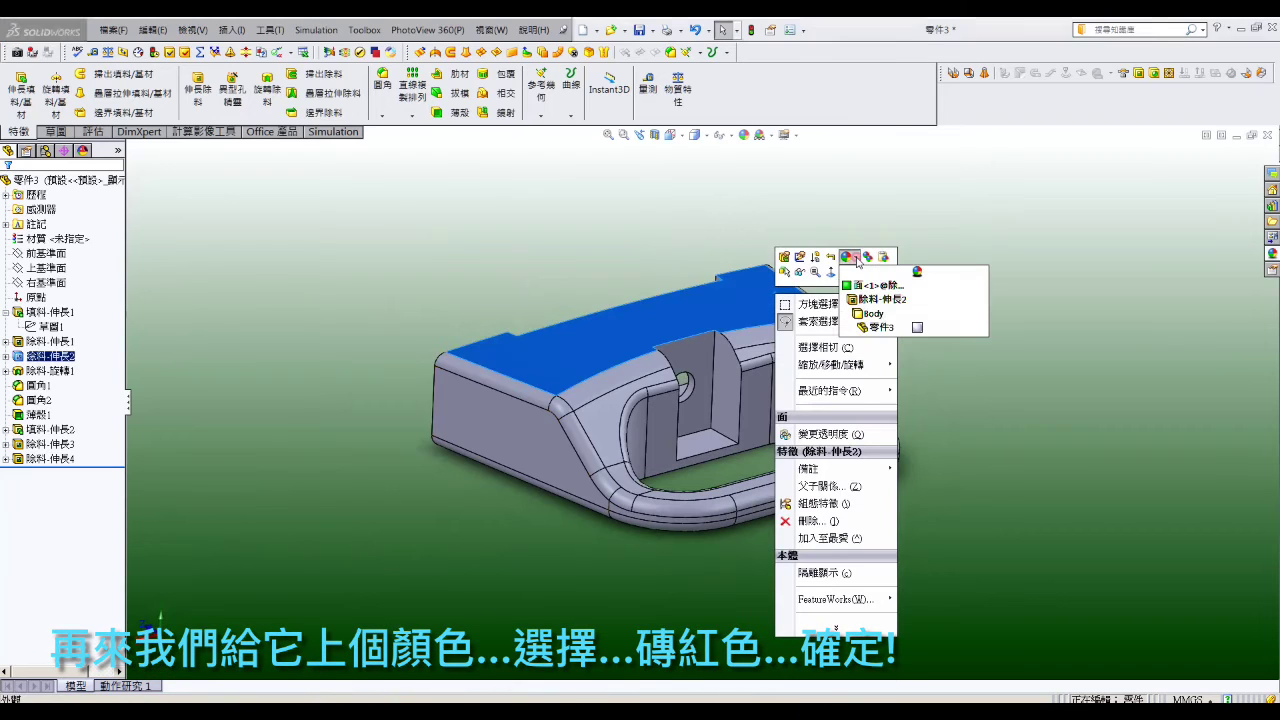
pyautogui.click(917, 330)
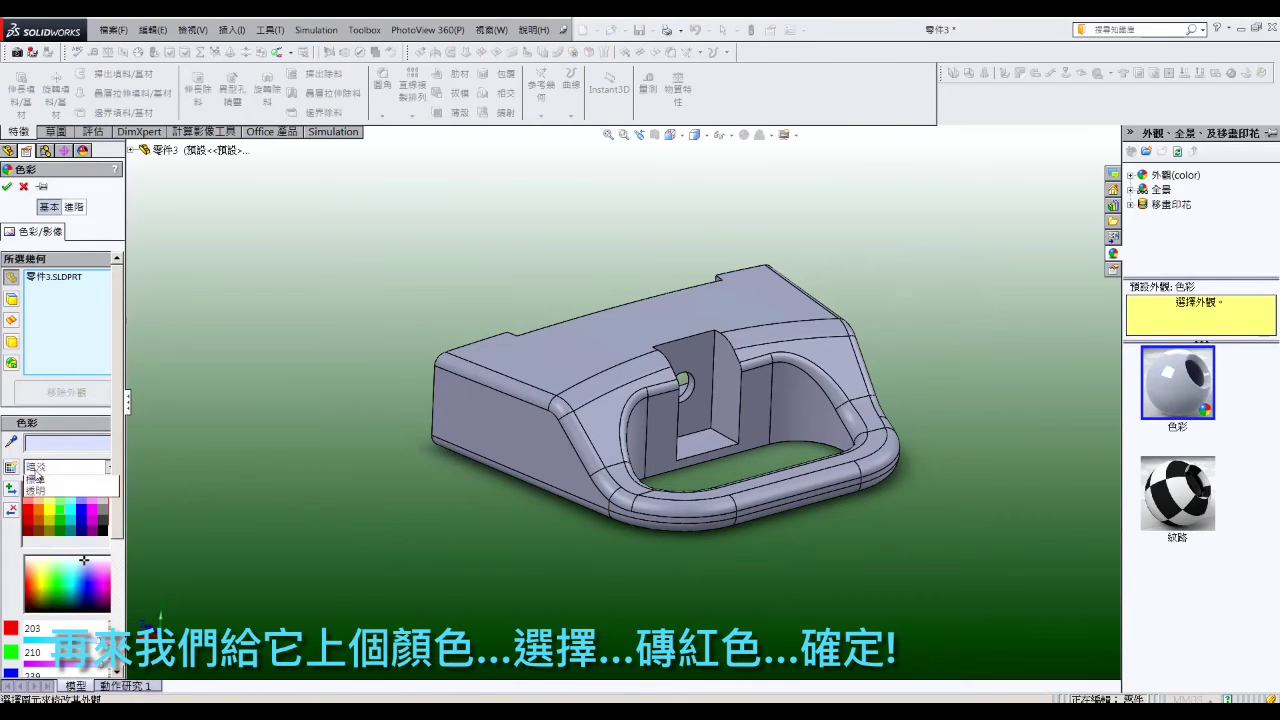
pyautogui.click(35, 490)
pyautogui.click(33, 510)
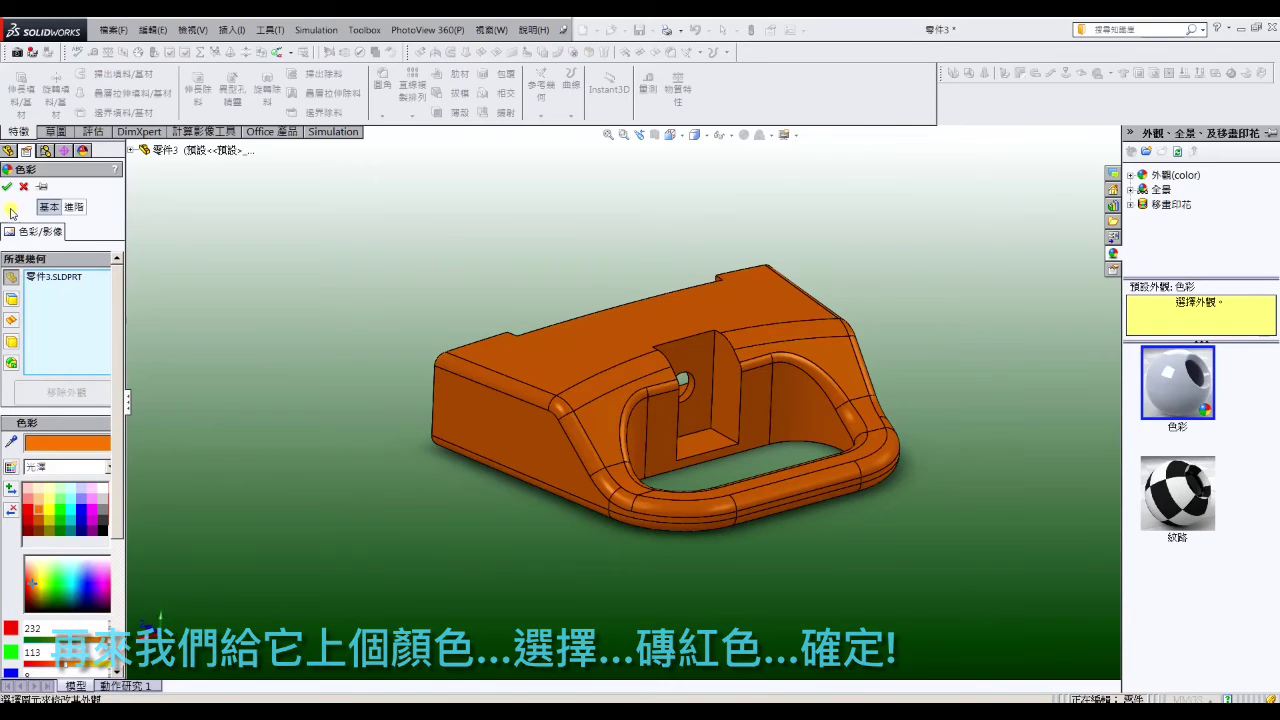
pyautogui.click(7, 186)
pyautogui.moveTo(389, 294)
pyautogui.mouseDown(button='middle')
pyautogui.moveTo(597, 200)
pyautogui.moveTo(461, 318)
pyautogui.moveTo(374, 349)
pyautogui.moveTo(366, 383)
pyautogui.moveTo(378, 336)
pyautogui.mouseUp(button='middle')
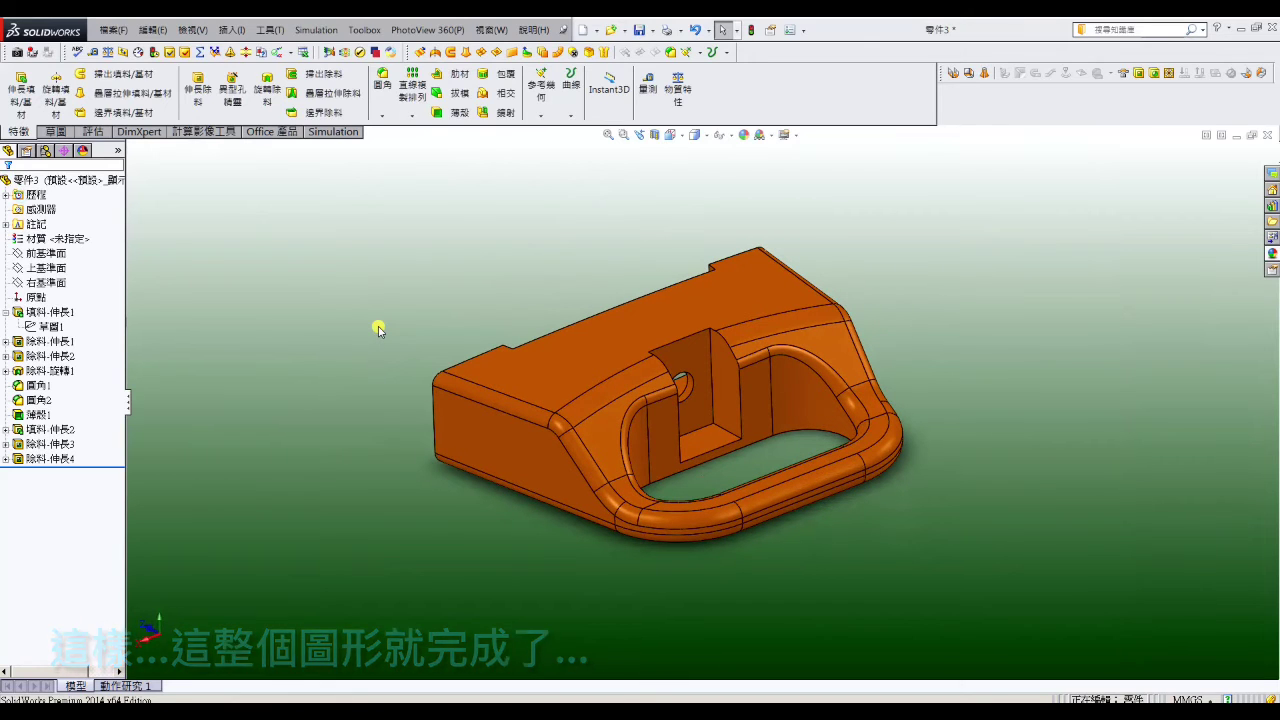
pyautogui.doubleClick(533, 460)
pyautogui.moveTo(522, 446)
pyautogui.mouseDown(button='middle')
pyautogui.moveTo(543, 557)
pyautogui.moveTo(653, 600)
pyautogui.mouseUp(button='middle')
pyautogui.click(776, 558)
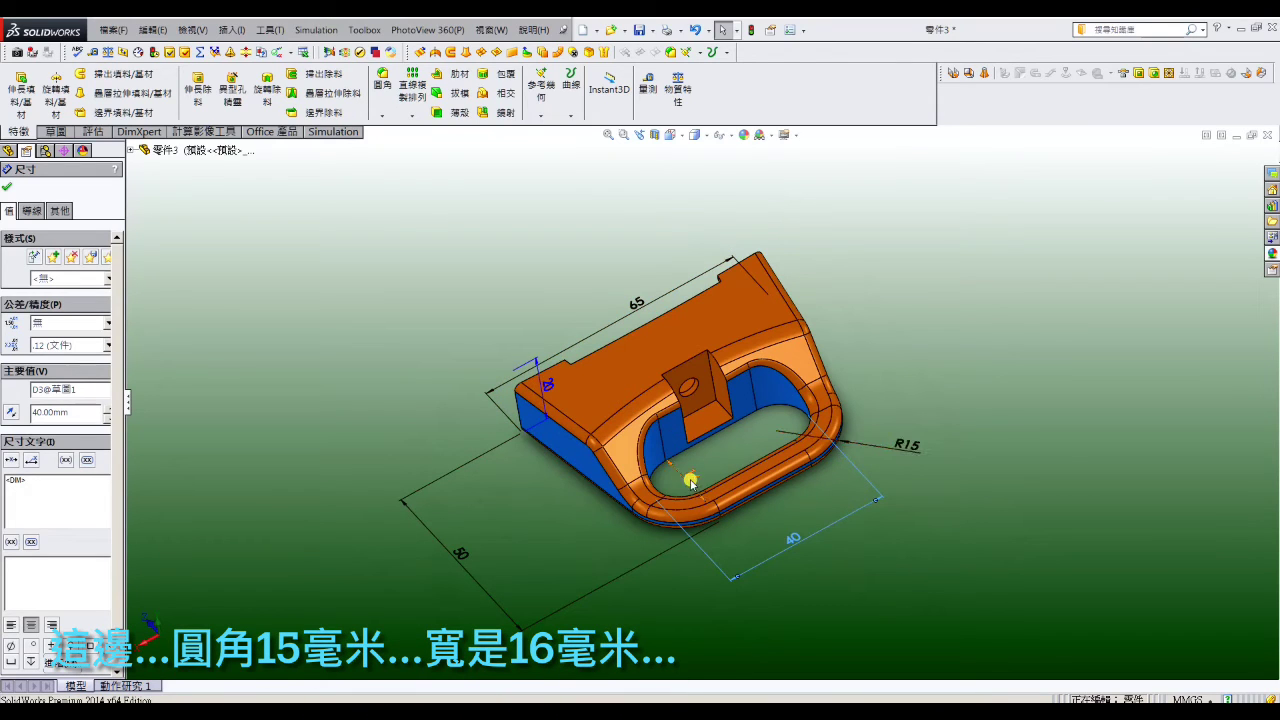
pyautogui.click(920, 329)
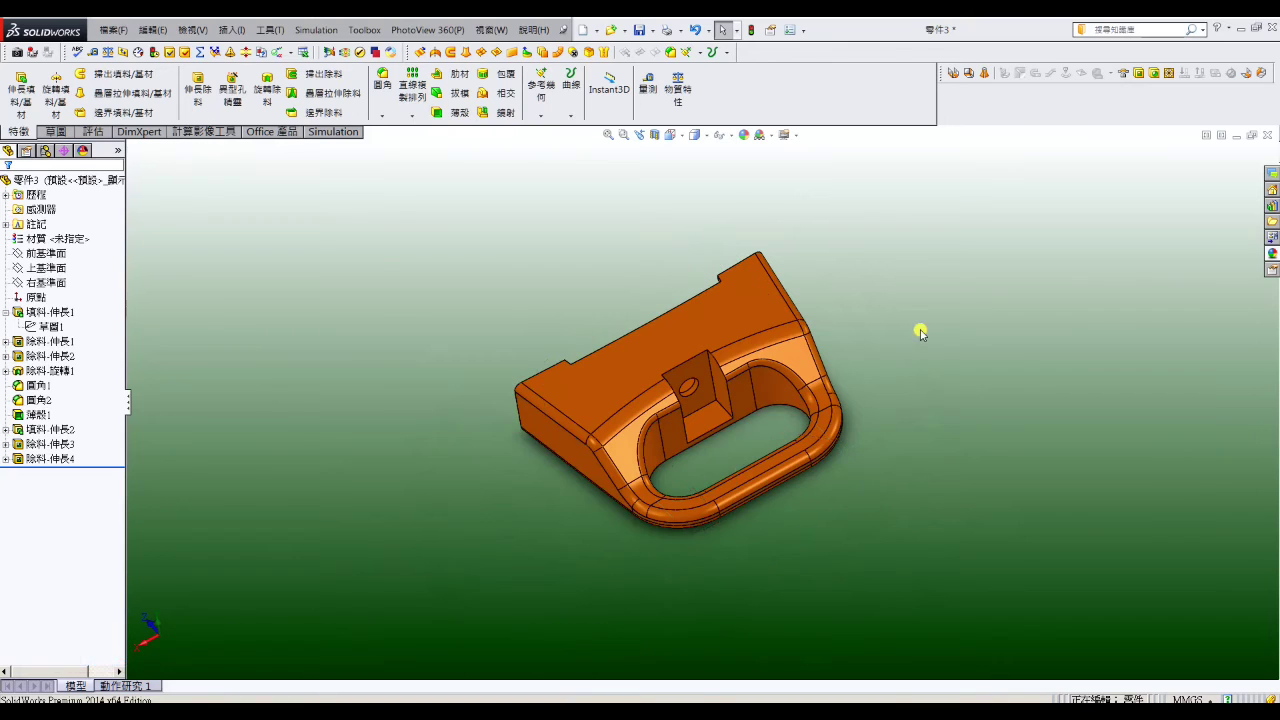
pyautogui.click(705, 325)
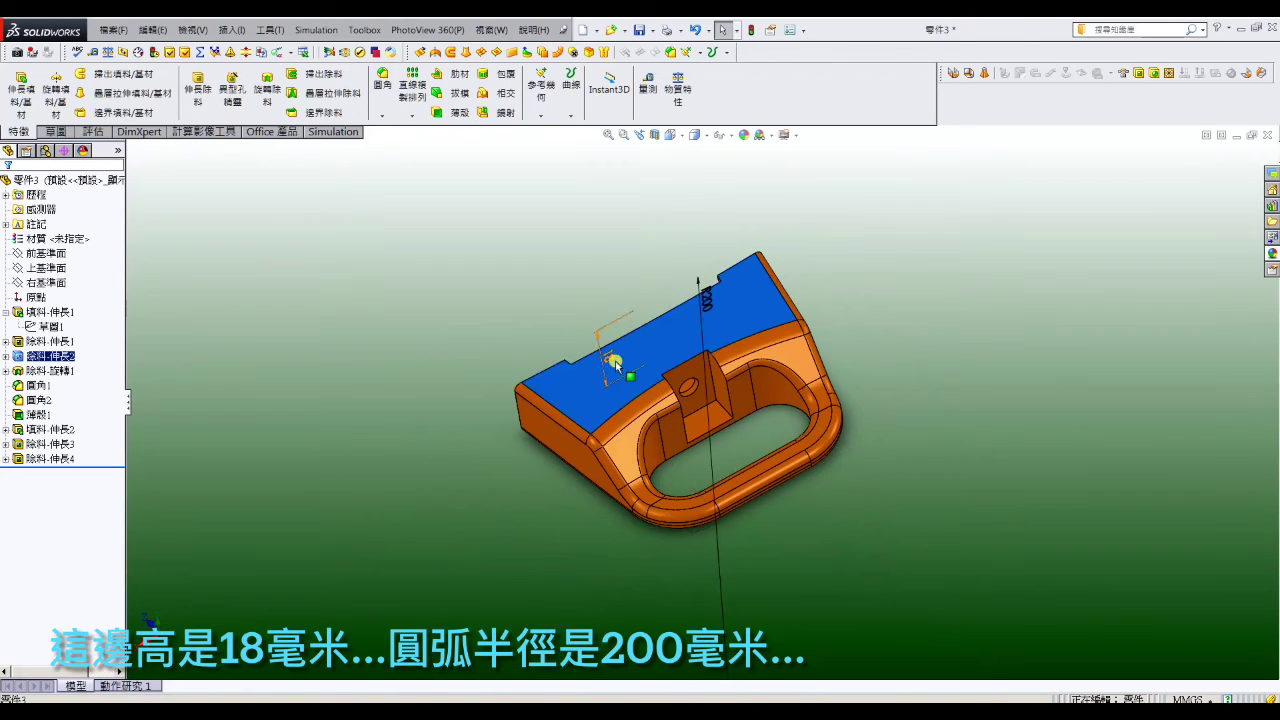
pyautogui.click(900, 266)
pyautogui.click(796, 357)
pyautogui.moveTo(886, 371); pyautogui.dragTo(855, 338, button='middle')
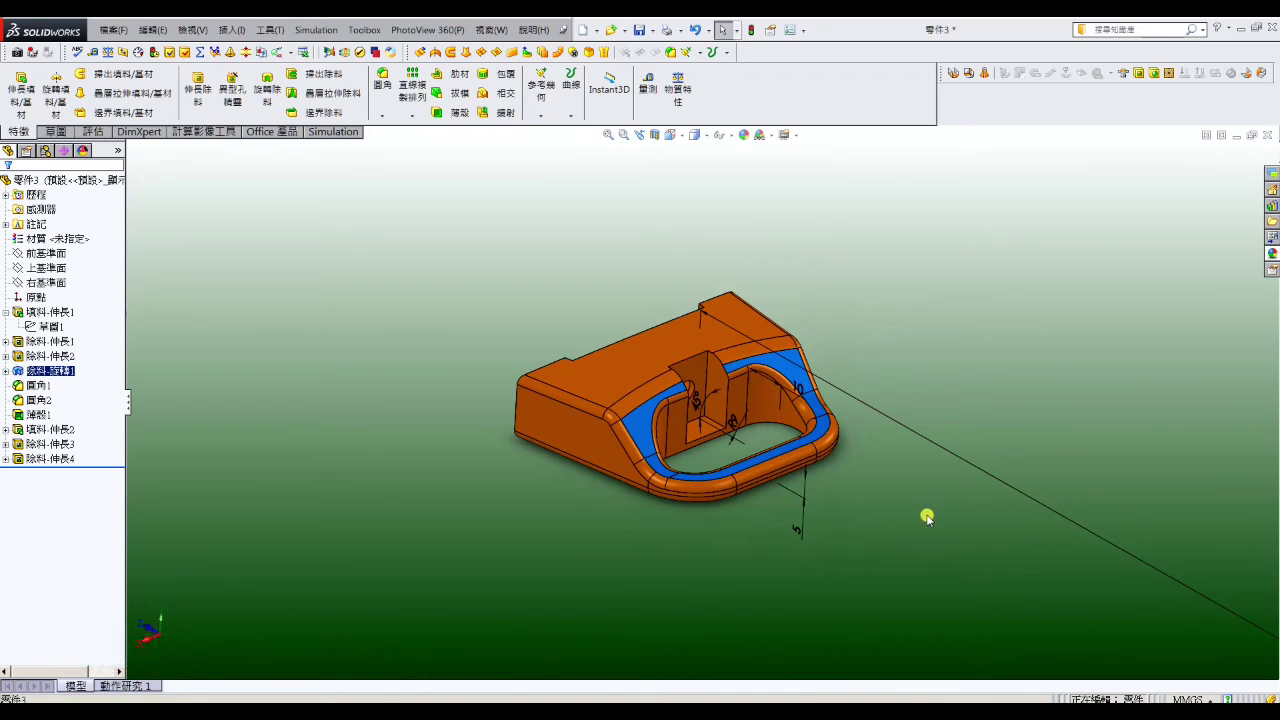
pyautogui.moveTo(929, 517); pyautogui.dragTo(831, 471, button='middle')
pyautogui.click(843, 462)
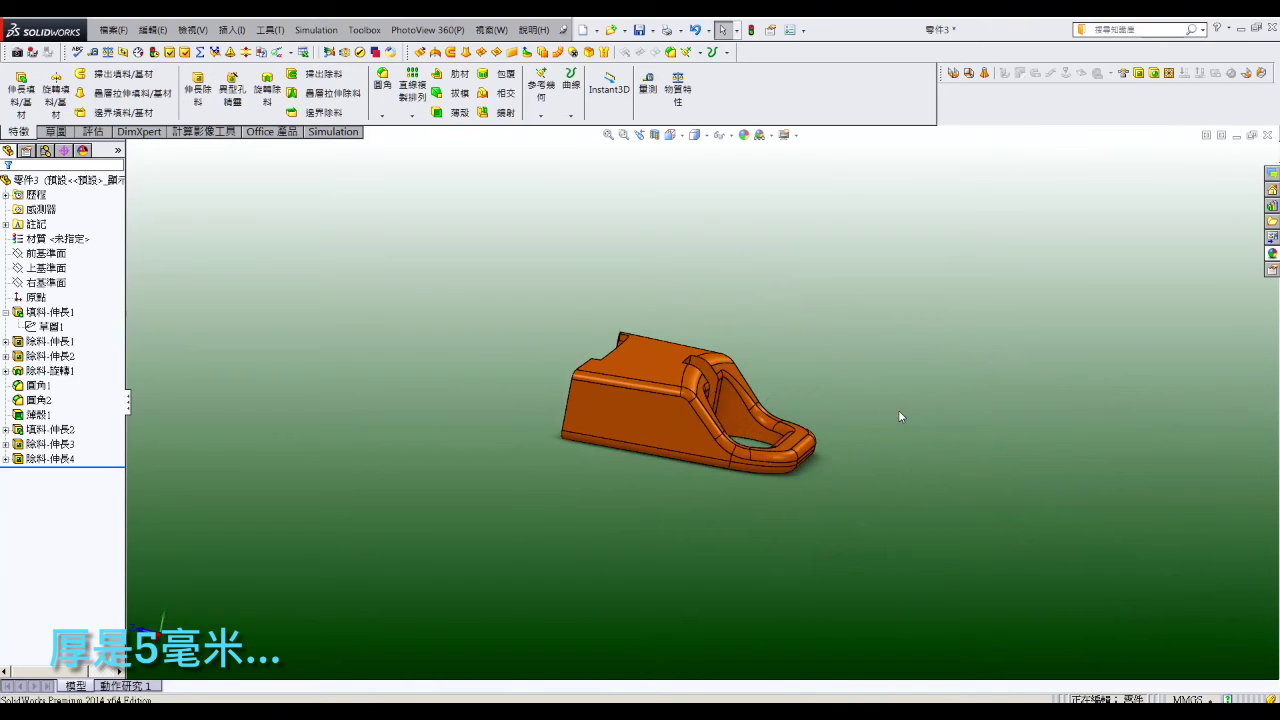
pyautogui.moveTo(891, 383); pyautogui.dragTo(882, 347, button='middle')
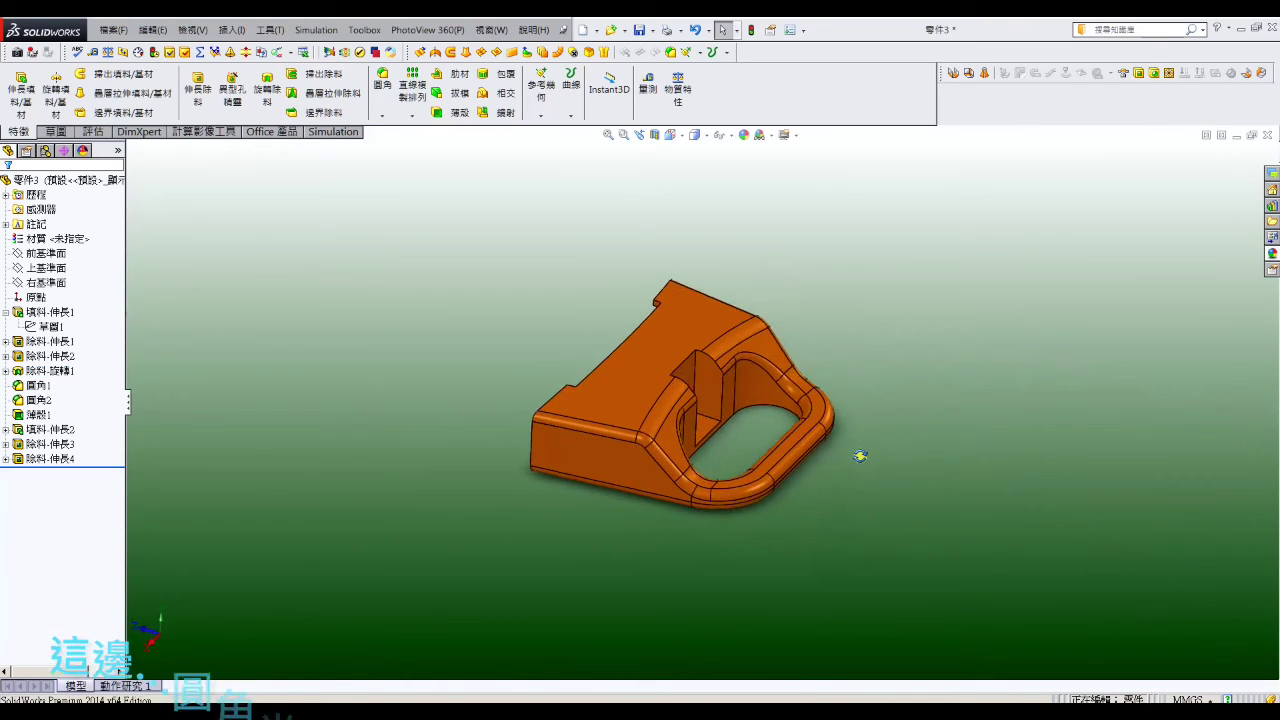
pyautogui.click(752, 325)
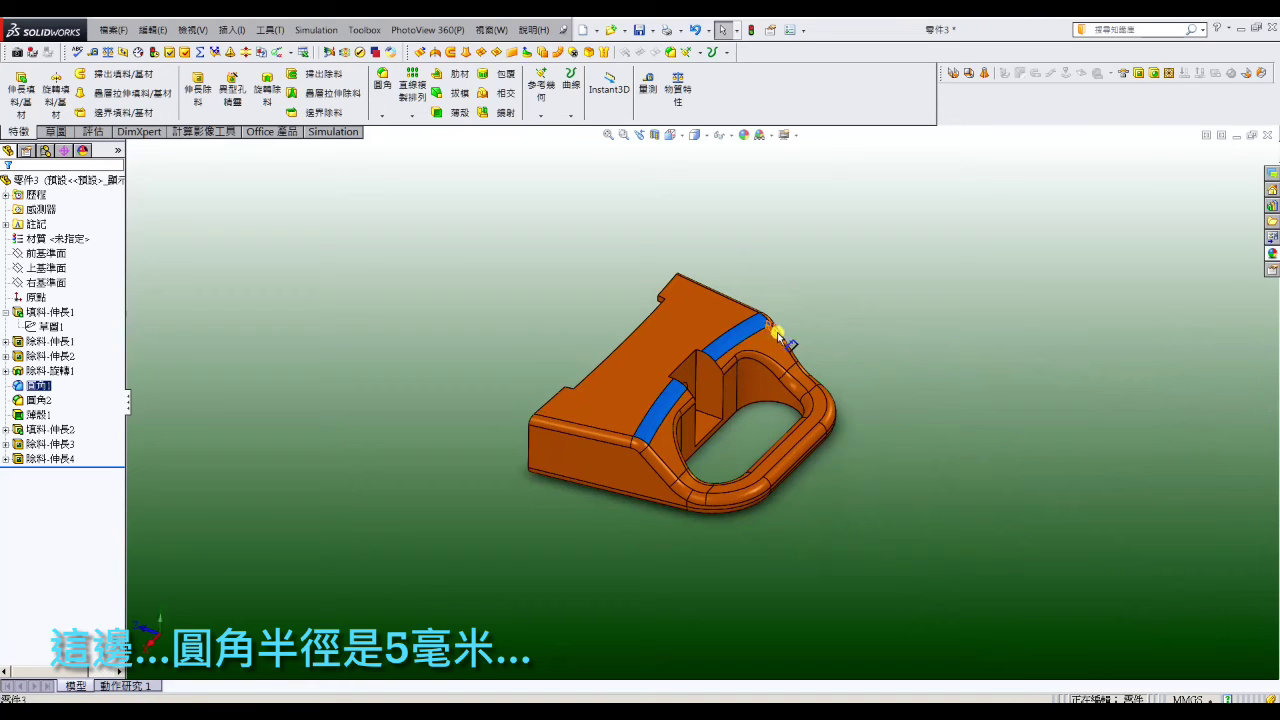
pyautogui.click(886, 320)
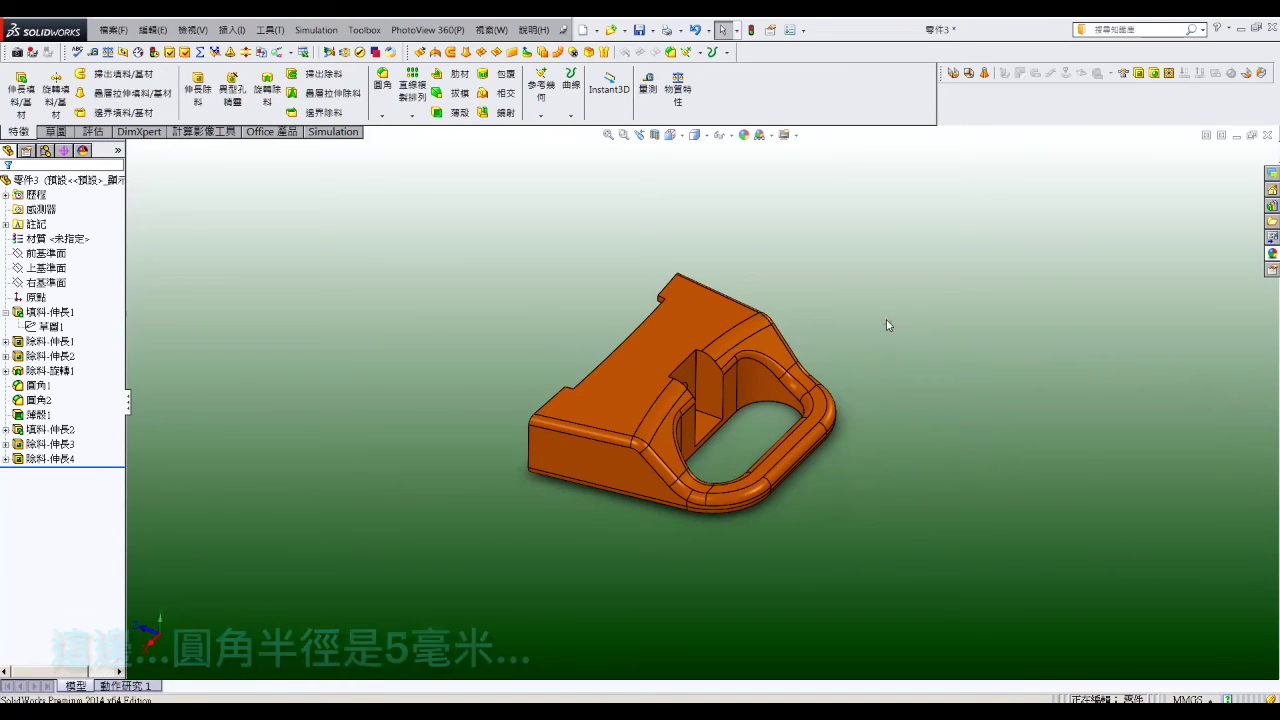
pyautogui.click(802, 393)
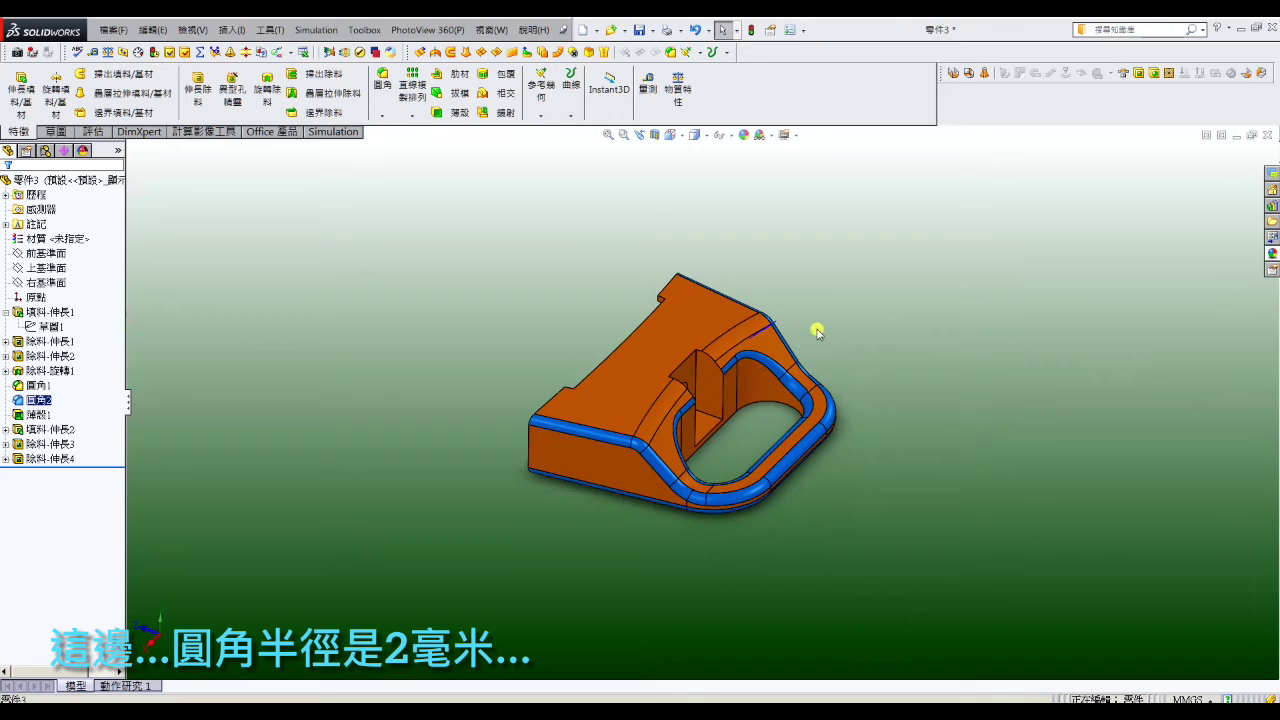
pyautogui.moveTo(817, 331)
pyautogui.mouseDown(button='middle')
pyautogui.moveTo(794, 246)
pyautogui.moveTo(791, 327)
pyautogui.mouseUp(button='middle')
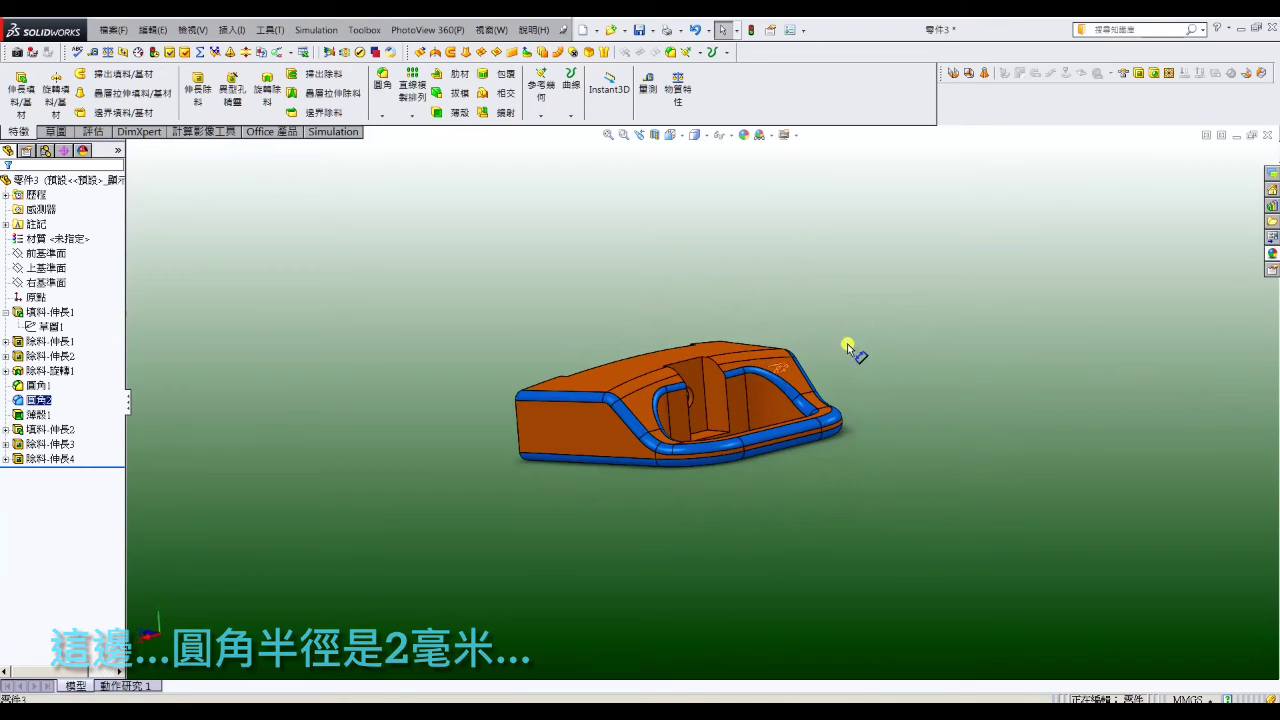
pyautogui.click(849, 343)
pyautogui.moveTo(851, 346)
pyautogui.mouseDown(button='middle')
pyautogui.moveTo(731, 331)
pyautogui.moveTo(830, 352)
pyautogui.moveTo(708, 420)
pyautogui.mouseUp(button='middle')
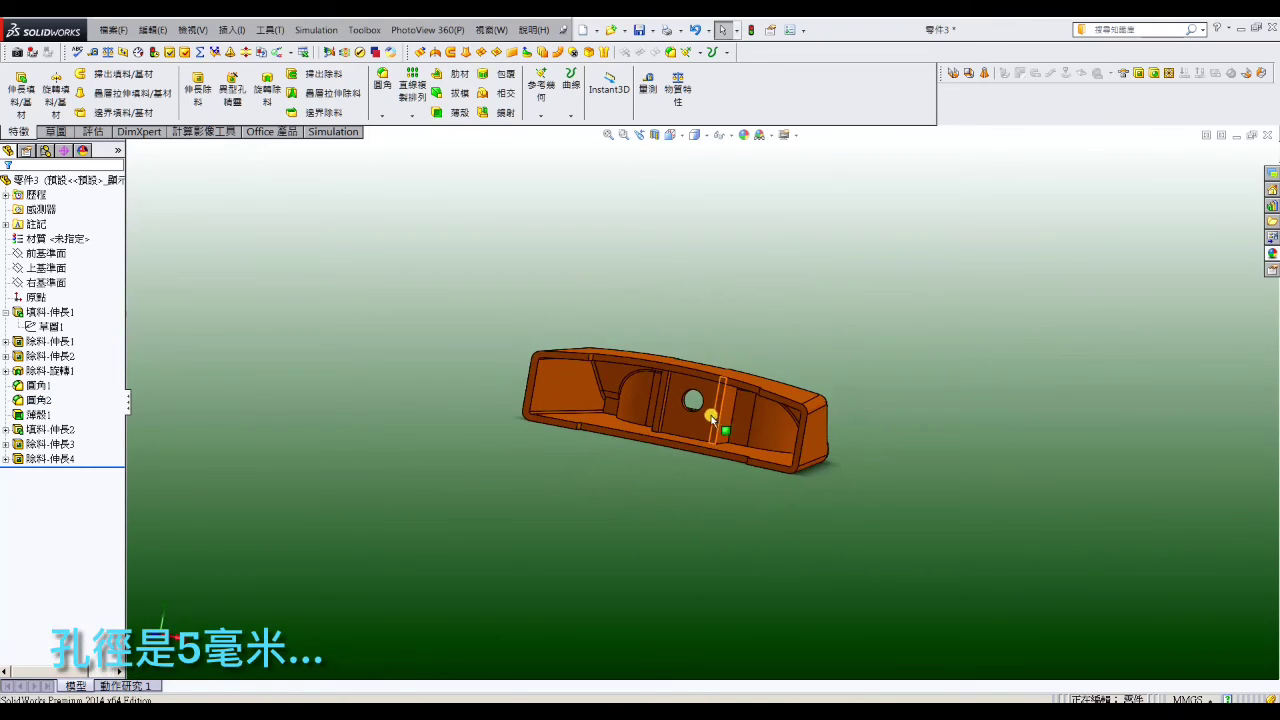
pyautogui.scroll(-5, 686, 398)
pyautogui.scroll(-2, 657, 375)
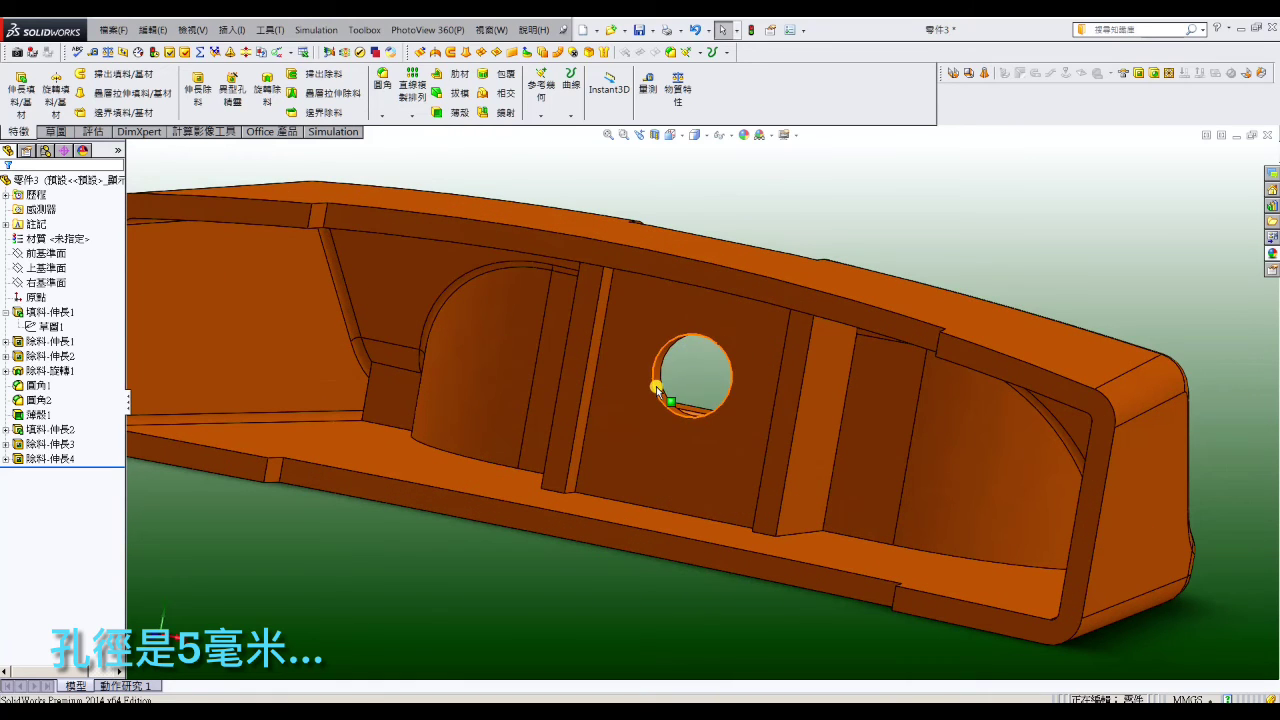
pyautogui.scroll(4, 684, 378)
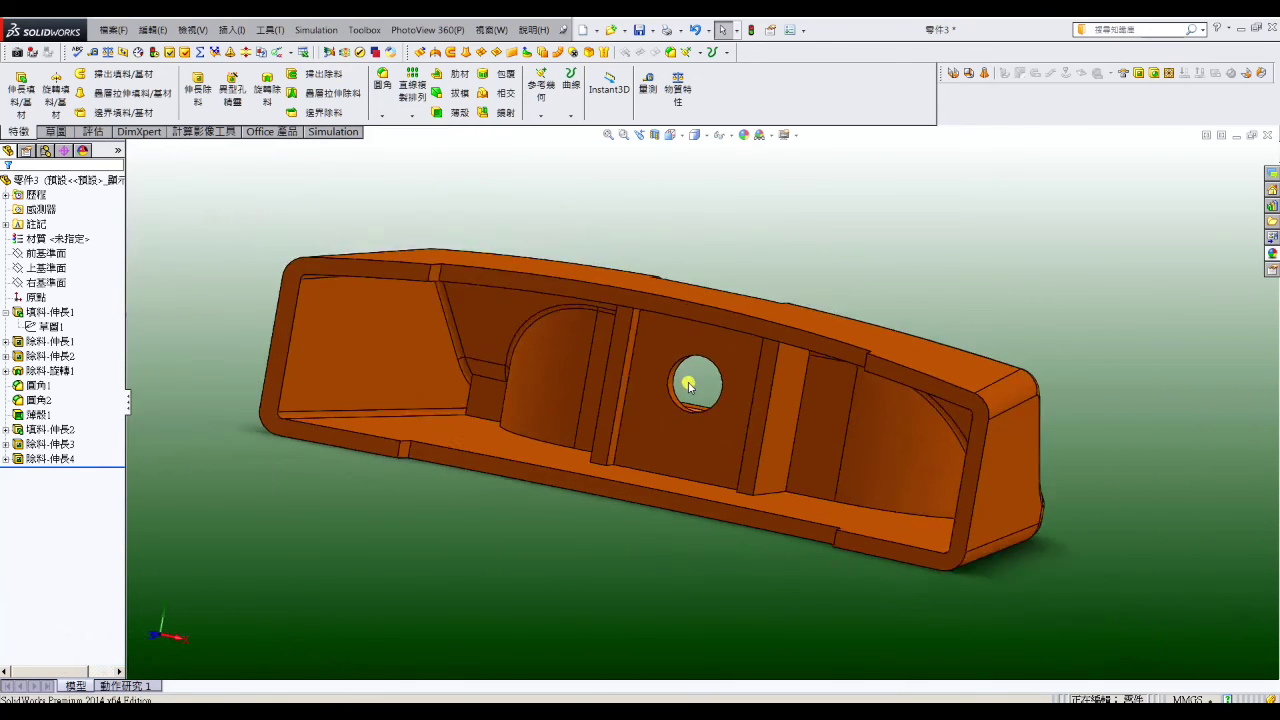
pyautogui.moveTo(686, 386)
pyautogui.mouseDown(button='middle')
pyautogui.moveTo(691, 337)
pyautogui.moveTo(681, 404)
pyautogui.moveTo(623, 489)
pyautogui.moveTo(466, 517)
pyautogui.mouseUp(button='middle')
pyautogui.scroll(-2, 574, 466)
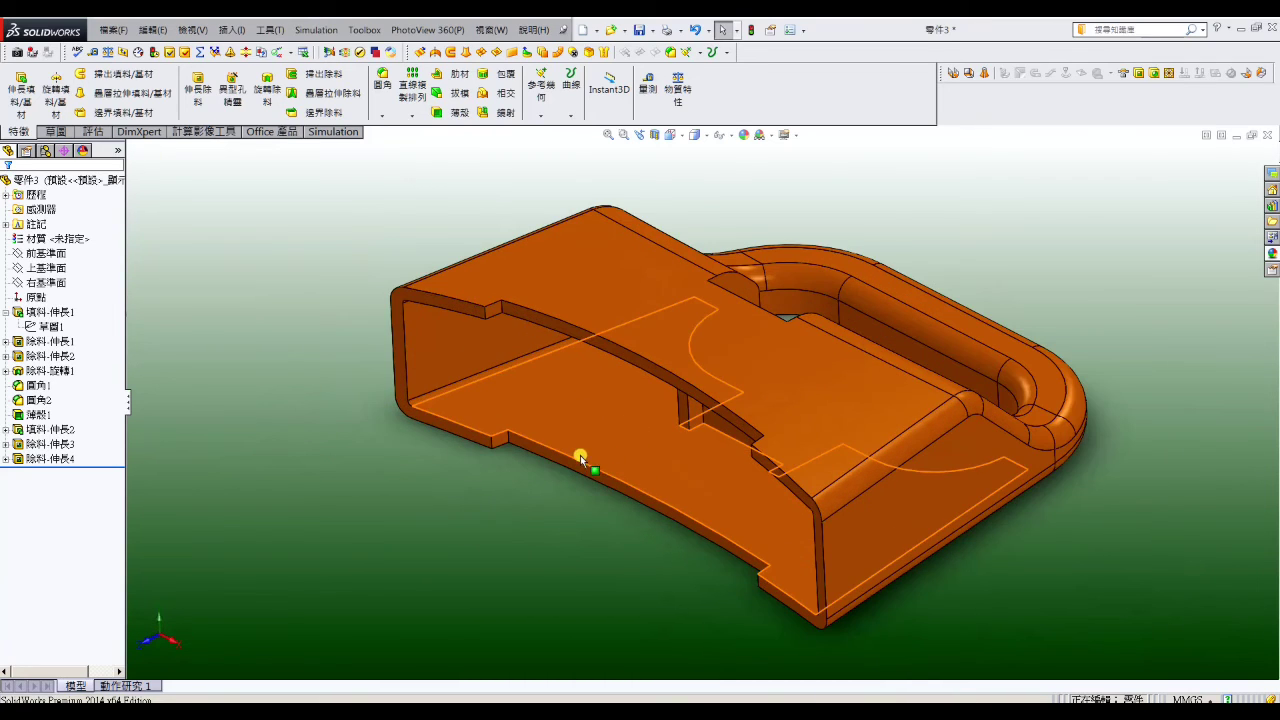
pyautogui.click(577, 457)
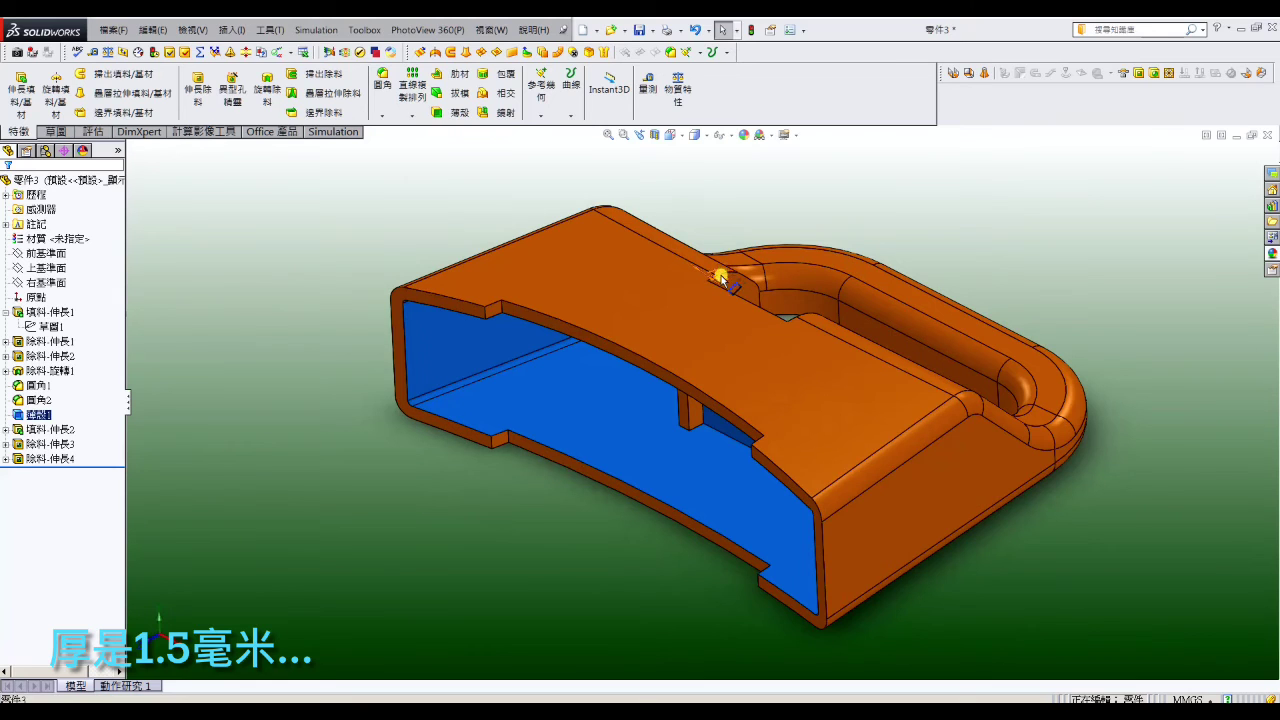
pyautogui.click(774, 214)
pyautogui.moveTo(774, 214)
pyautogui.mouseDown(button='middle')
pyautogui.moveTo(980, 277)
pyautogui.moveTo(993, 251)
pyautogui.moveTo(953, 242)
pyautogui.moveTo(766, 260)
pyautogui.moveTo(723, 394)
pyautogui.moveTo(880, 355)
pyautogui.moveTo(846, 451)
pyautogui.moveTo(811, 489)
pyautogui.moveTo(826, 423)
pyautogui.moveTo(903, 319)
pyautogui.moveTo(771, 429)
pyautogui.moveTo(803, 337)
pyautogui.moveTo(829, 383)
pyautogui.moveTo(802, 438)
pyautogui.moveTo(677, 451)
pyautogui.moveTo(911, 303)
pyautogui.mouseUp(button='middle')
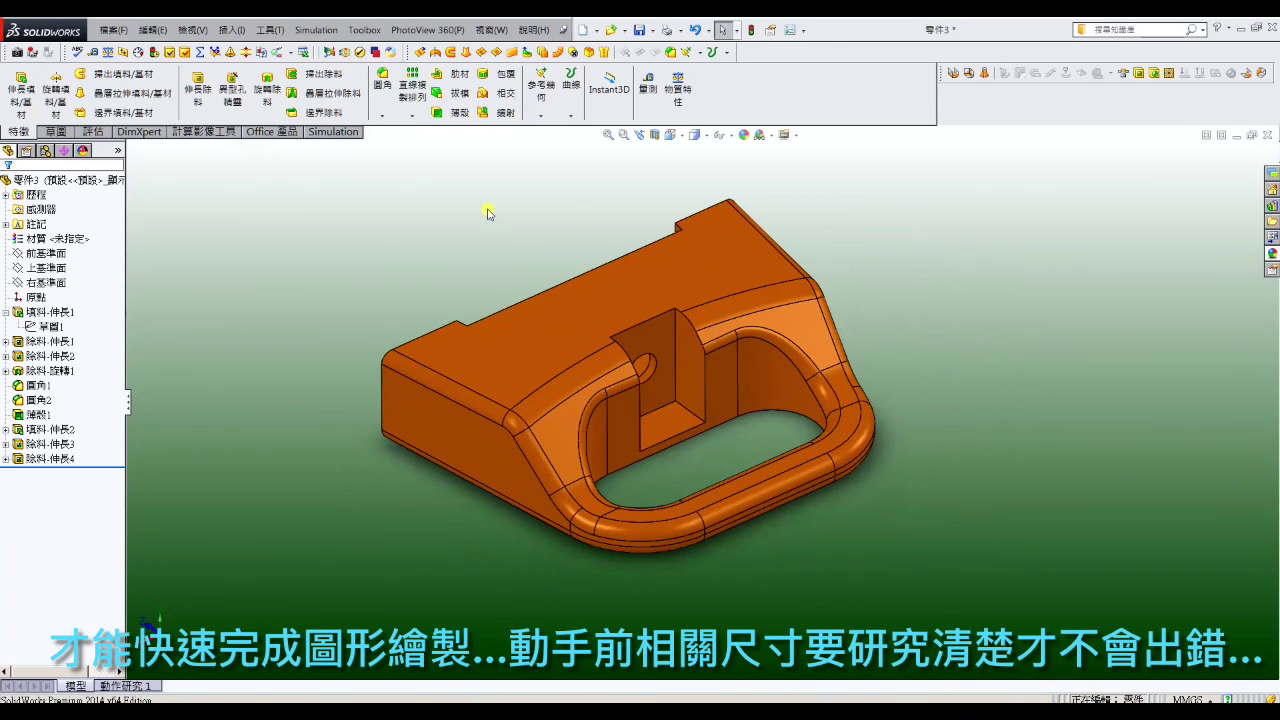
# Step: Run the PhotoView 360 Final Render and view the image at 100% zoom
pyautogui.click(429, 33)
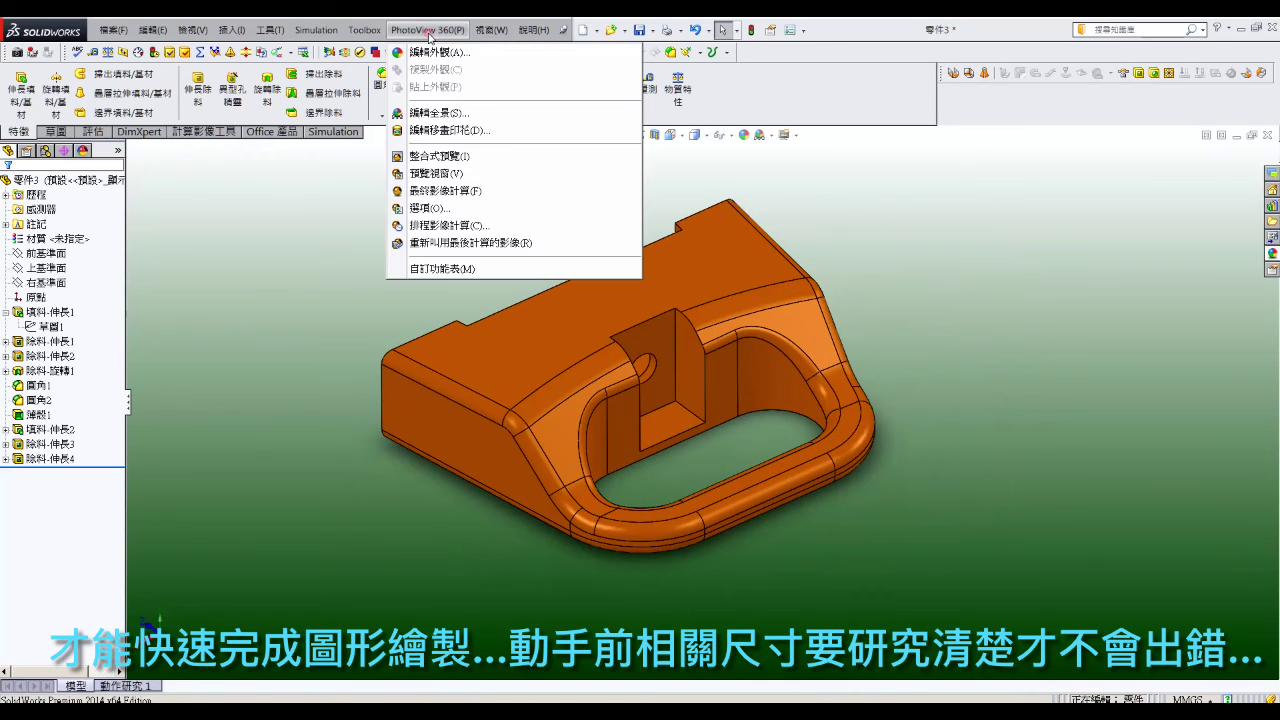
pyautogui.click(427, 190)
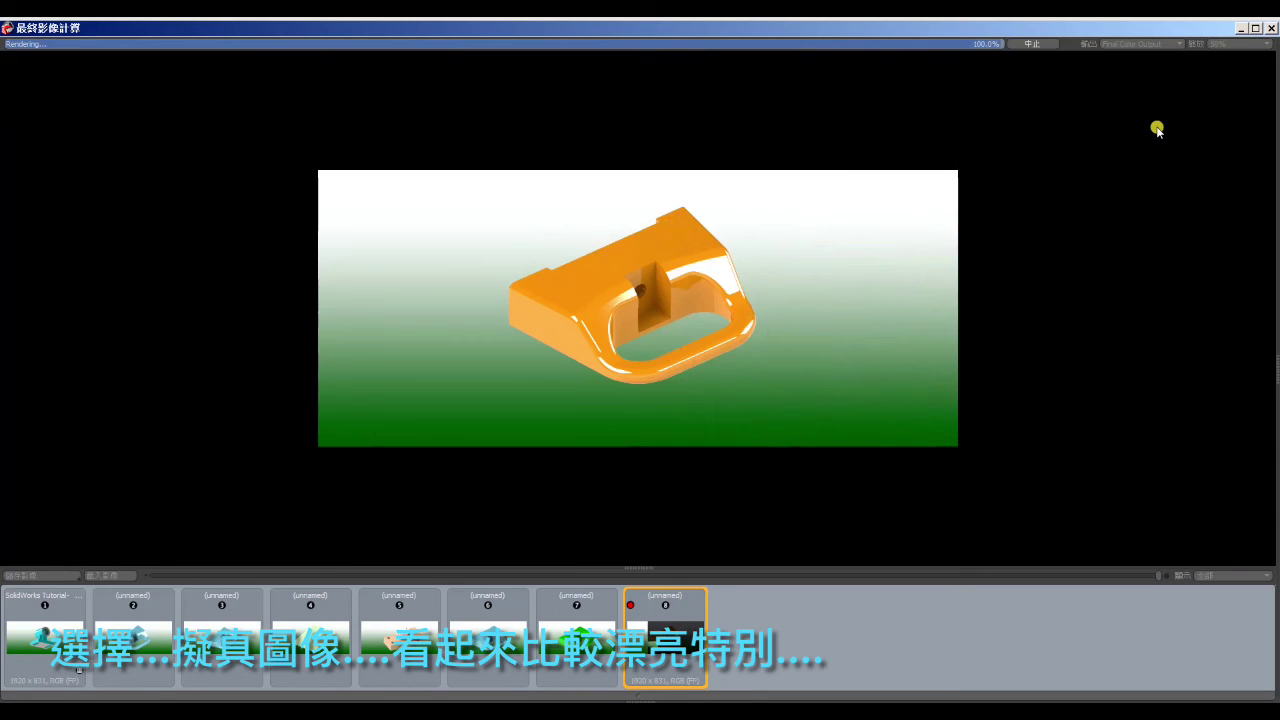
pyautogui.click(1268, 44)
pyautogui.click(1267, 52)
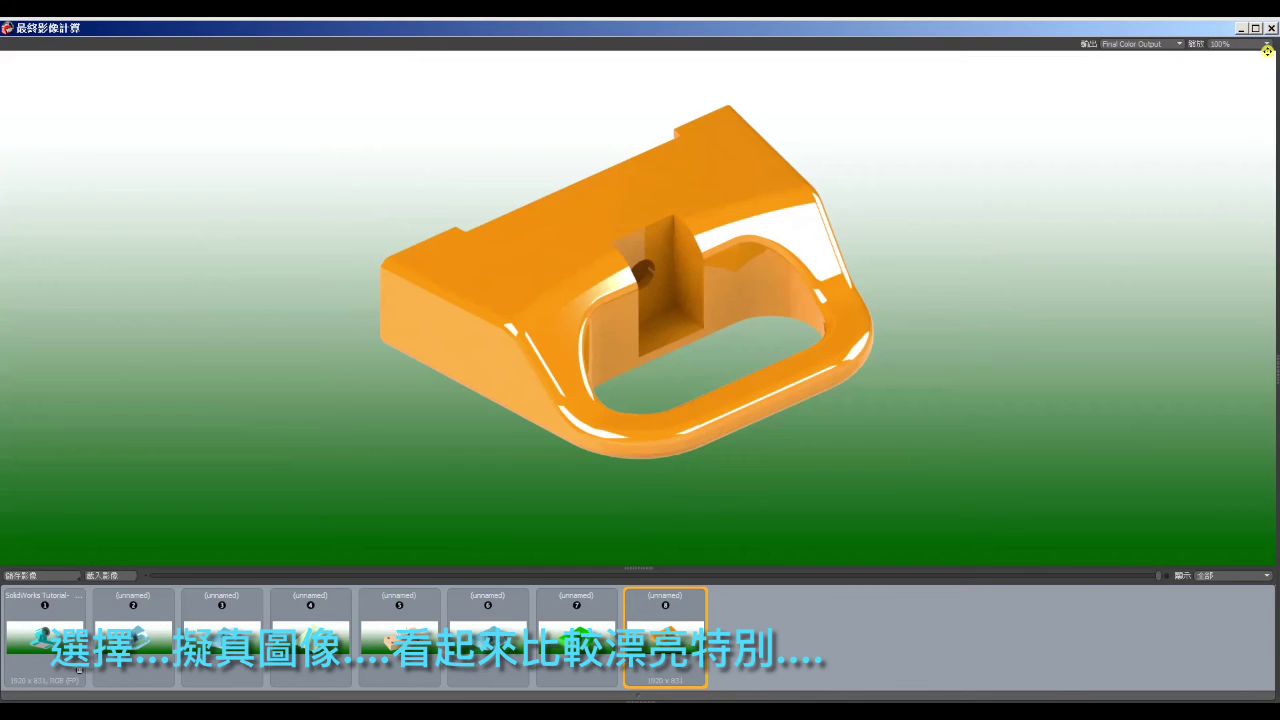